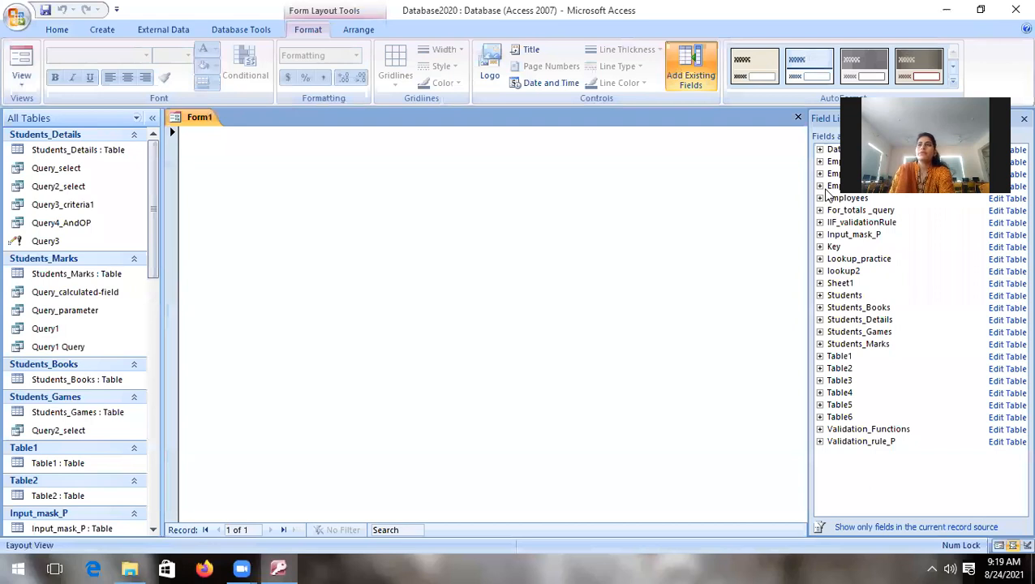
# Step: Switch Form1 to Design View without the field list and draw a text box about 2.25 inches wide in the upper Detail section
pyautogui.click(1023, 120)
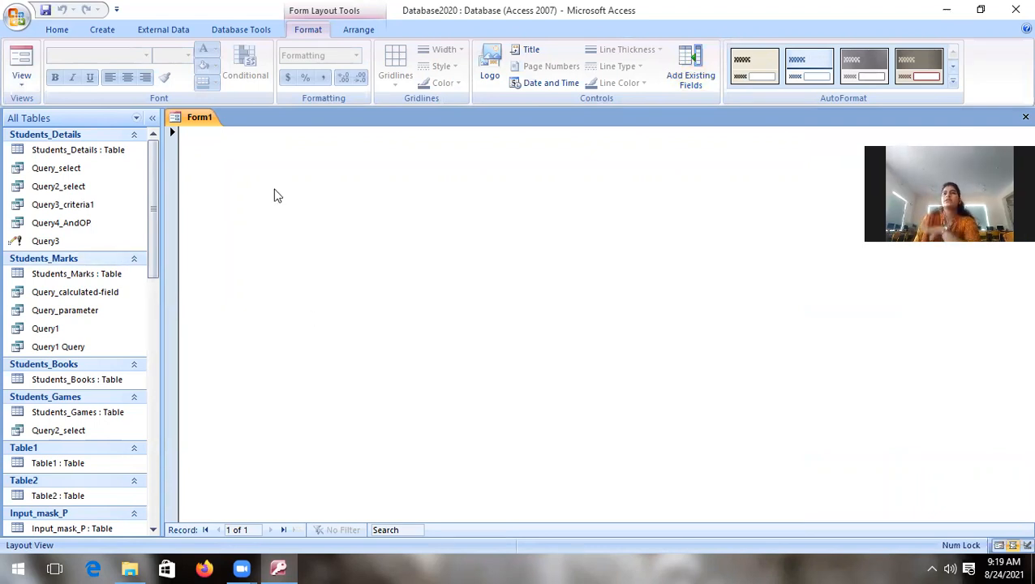
pyautogui.click(22, 81)
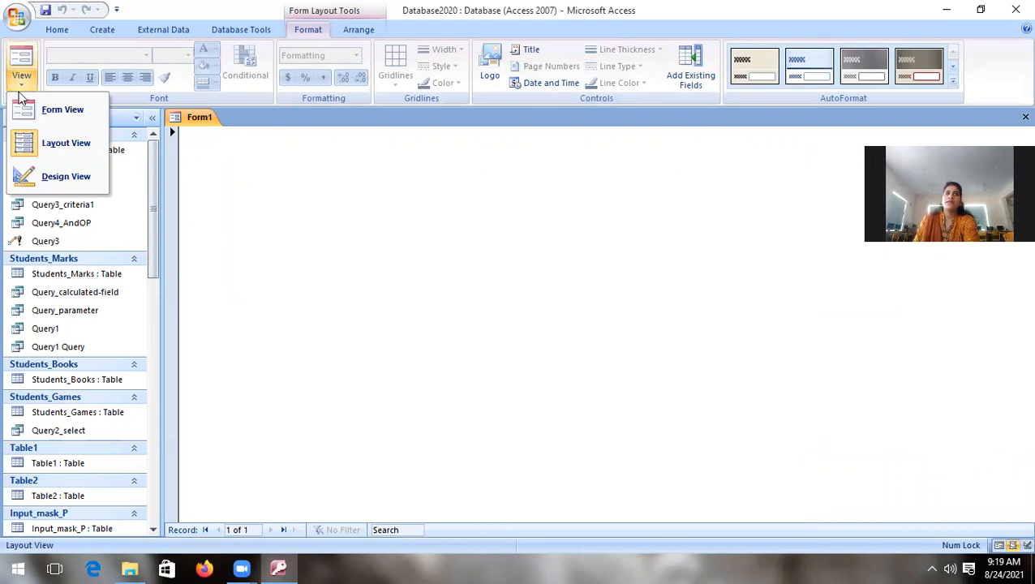
pyautogui.click(59, 185)
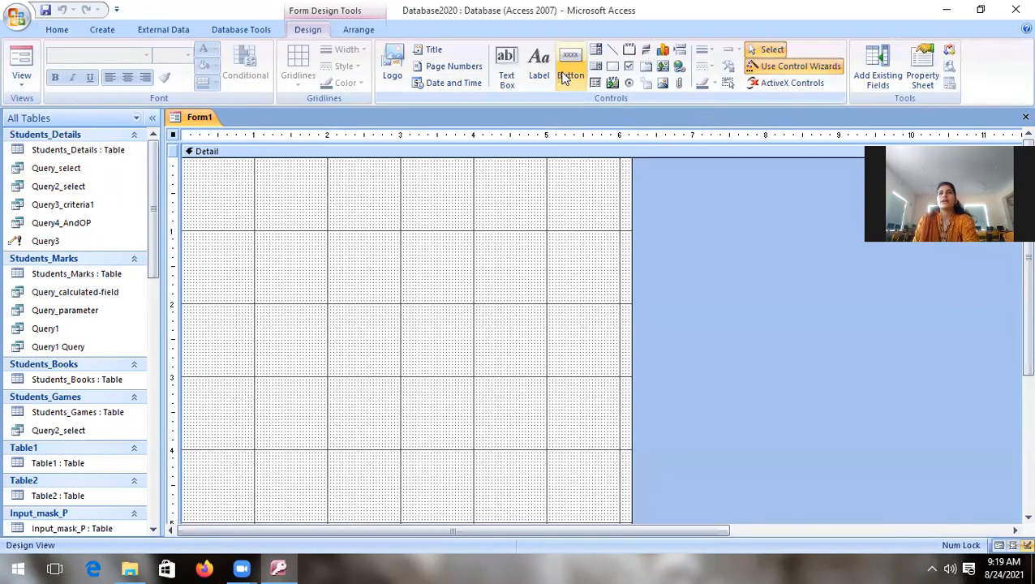
pyautogui.click(507, 69)
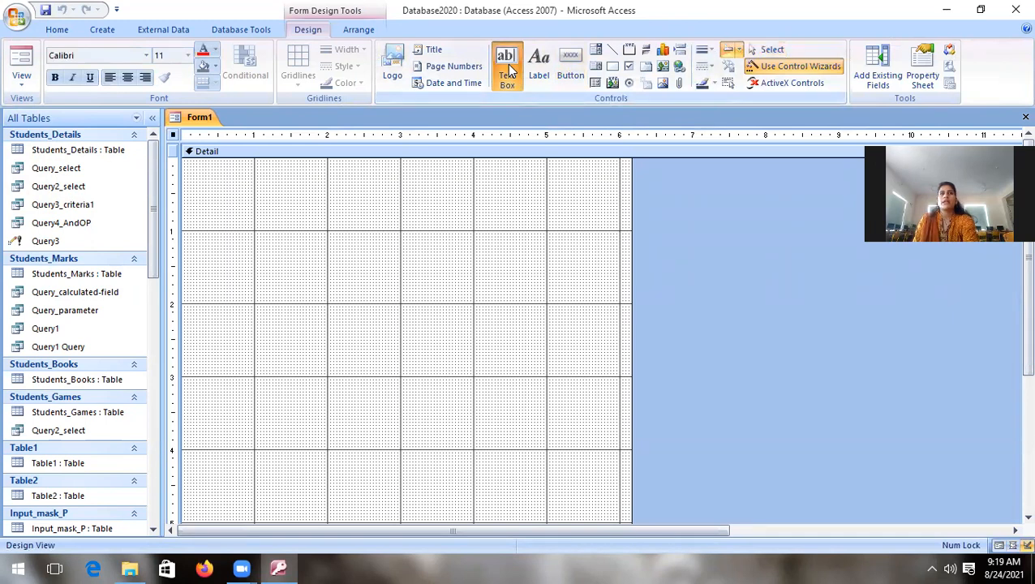
pyautogui.moveTo(240, 201); pyautogui.dragTo(403, 212)
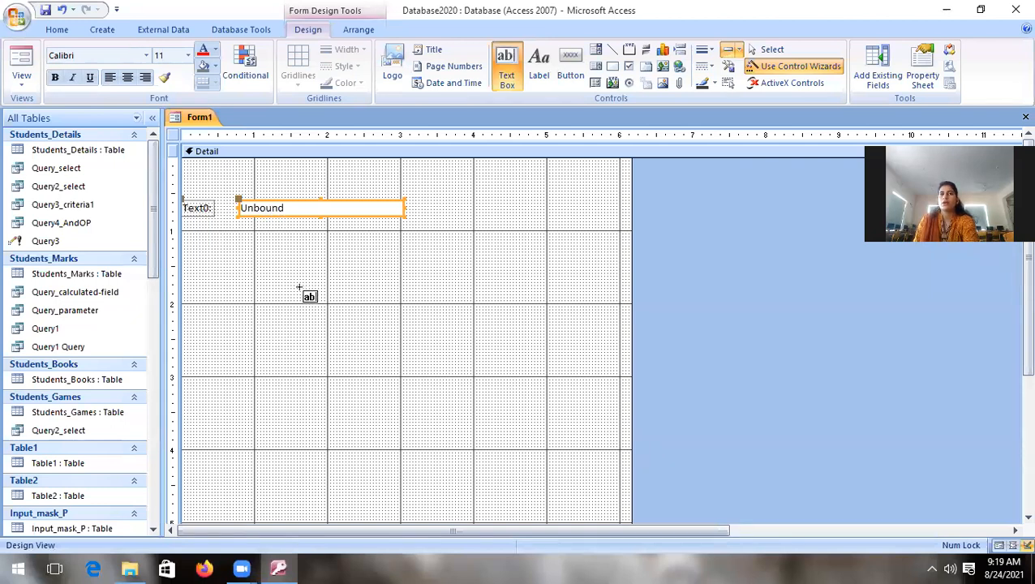
# Step: Add a second, default-size text box below the first one in Form1's Detail section
pyautogui.click(507, 86)
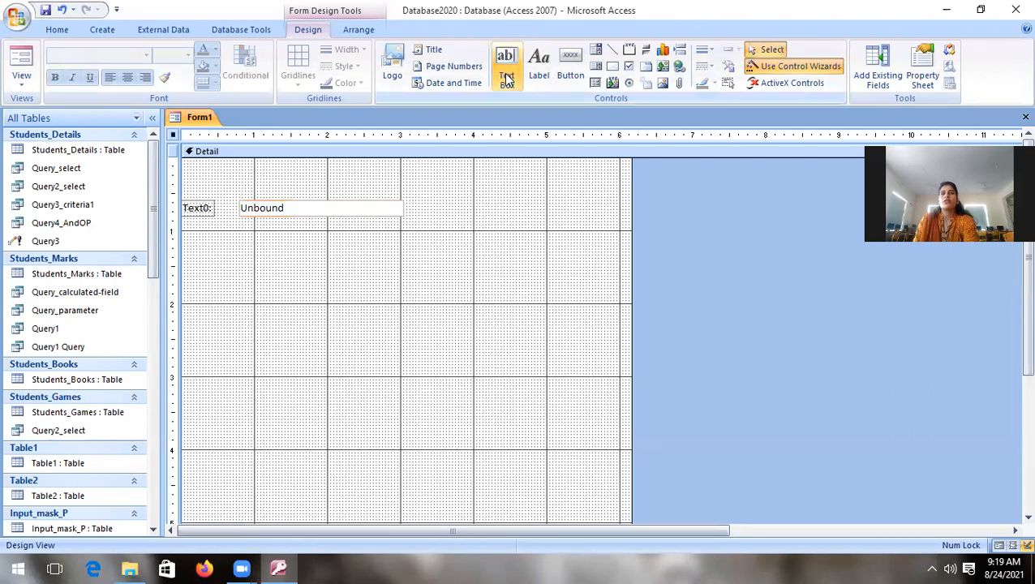
pyautogui.click(507, 68)
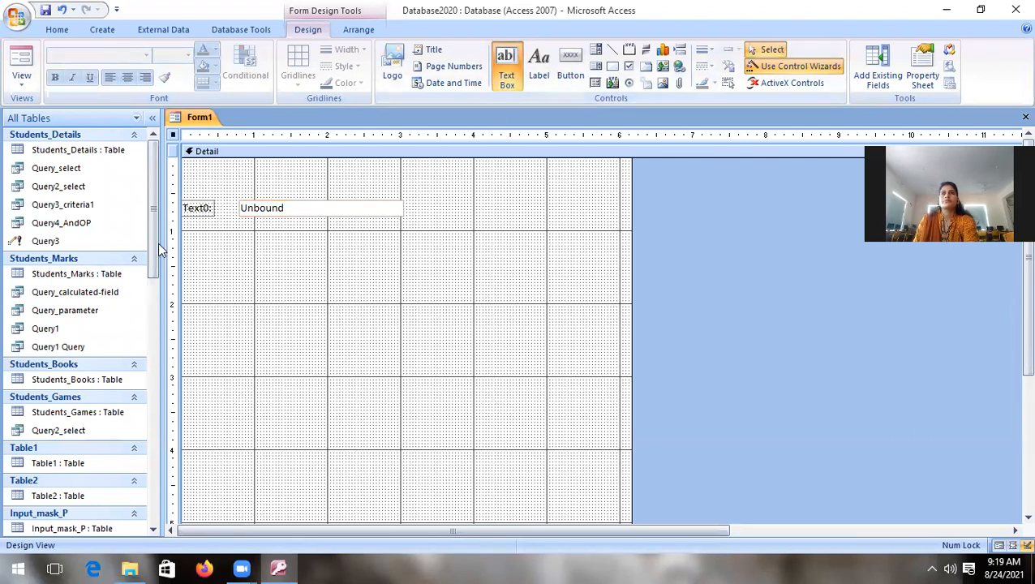
pyautogui.click(206, 246)
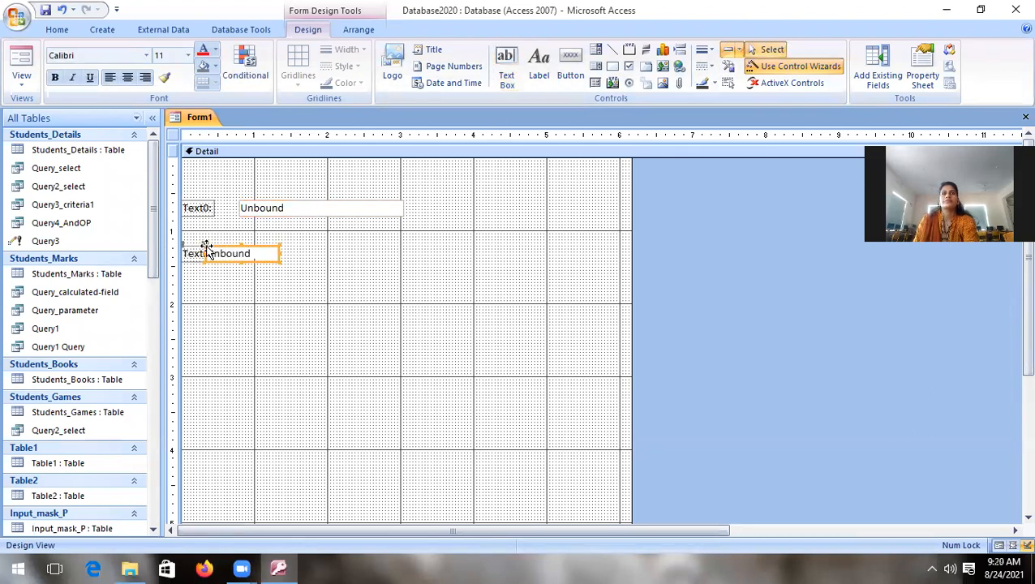
pyautogui.click(253, 253)
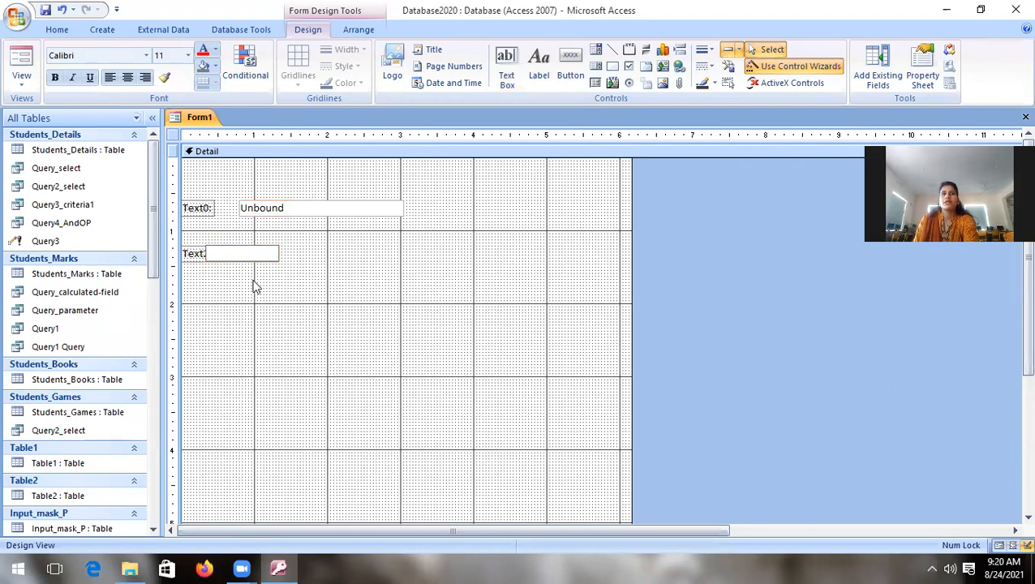
pyautogui.click(254, 286)
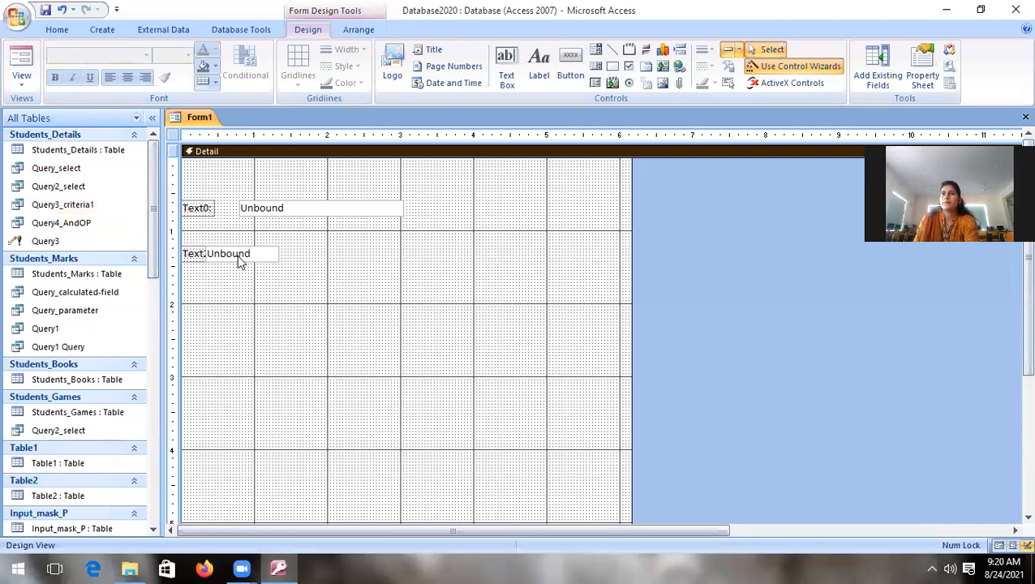
# Step: Save the form under the name Form1
pyautogui.rightClick(203, 122)
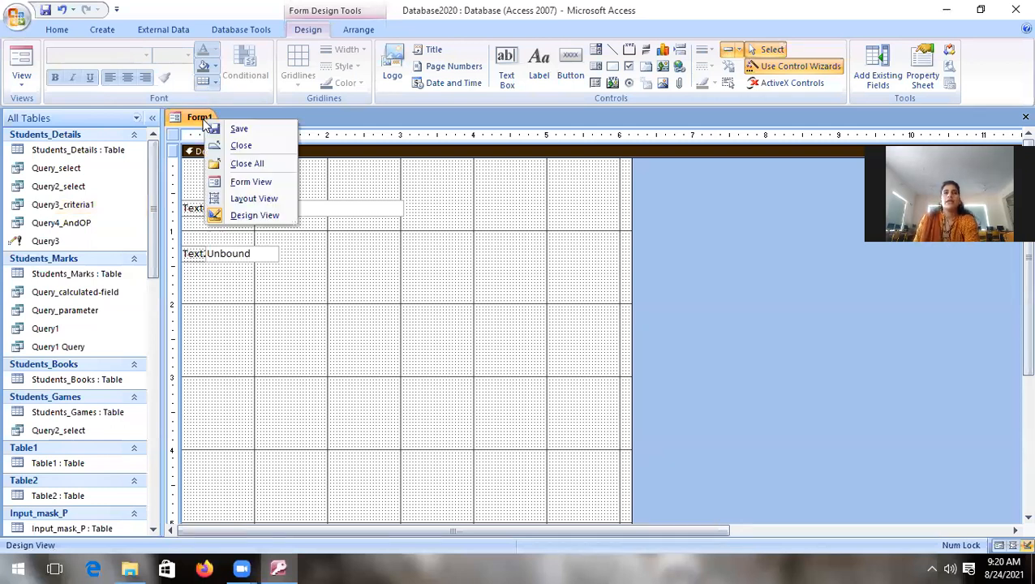
pyautogui.click(236, 129)
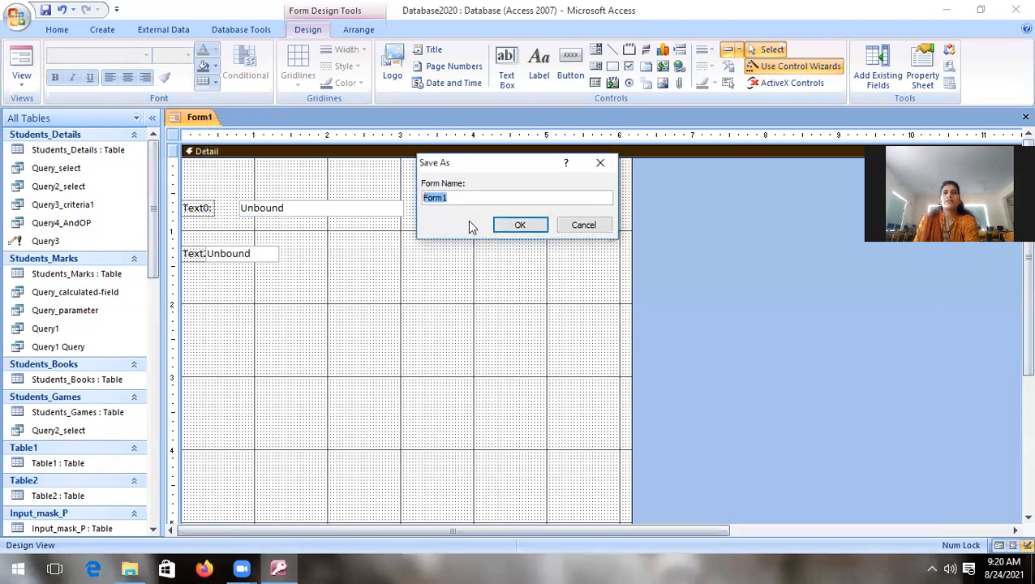
pyautogui.click(520, 226)
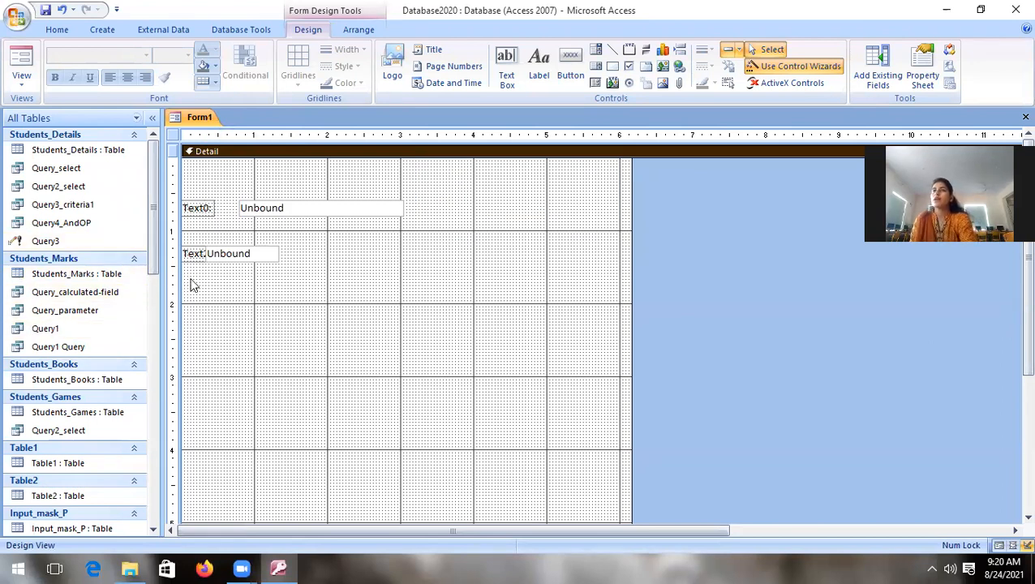
# Step: Show Form1 in Form View and enter "drgdhg" in the Text0 box
pyautogui.click(24, 86)
pyautogui.click(70, 114)
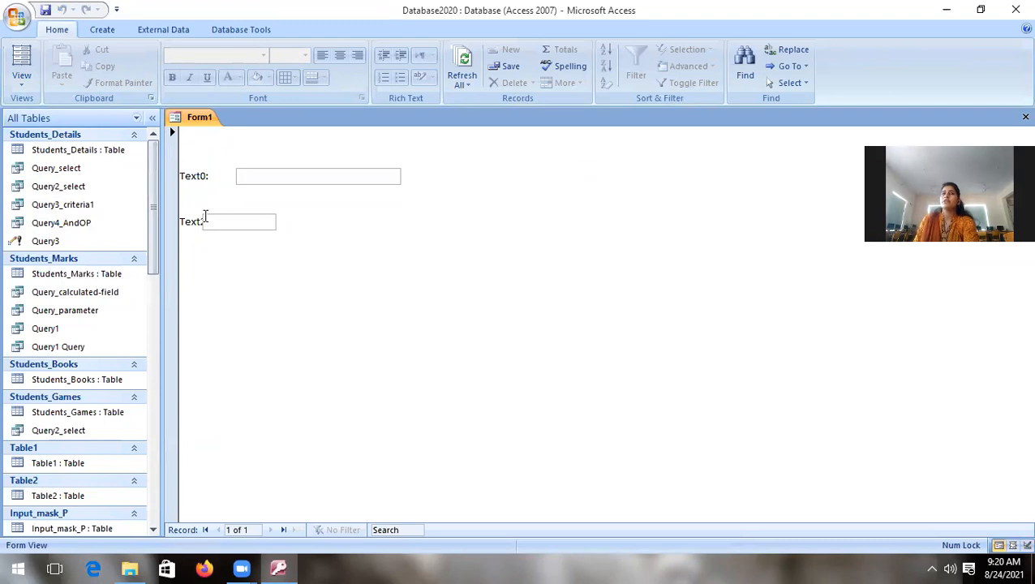
pyautogui.write('drgdhg')
pyautogui.click(508, 72)
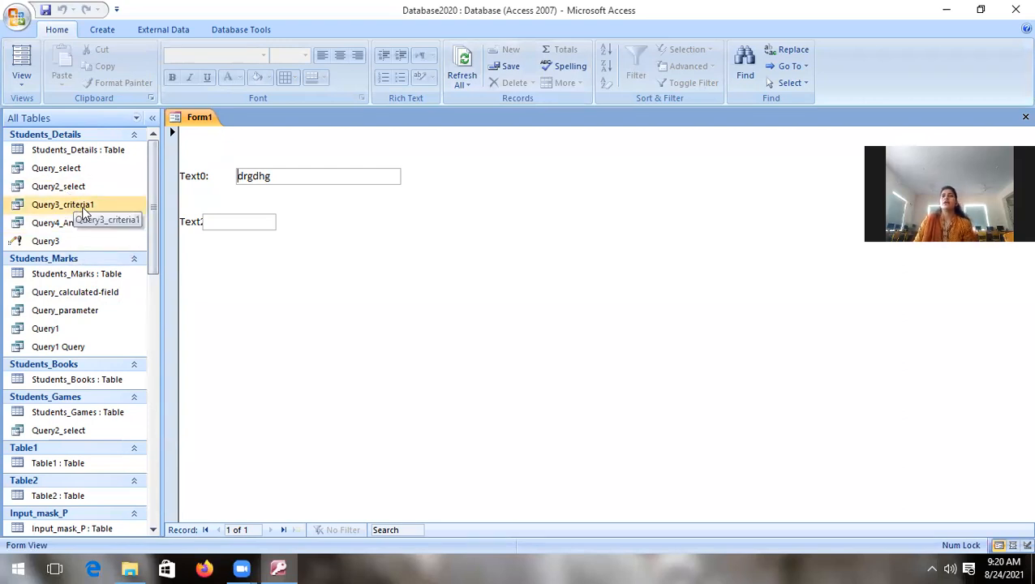
# Step: View the Students_Details table's records, return to the saved Form1, and close the table
pyautogui.doubleClick(75, 149)
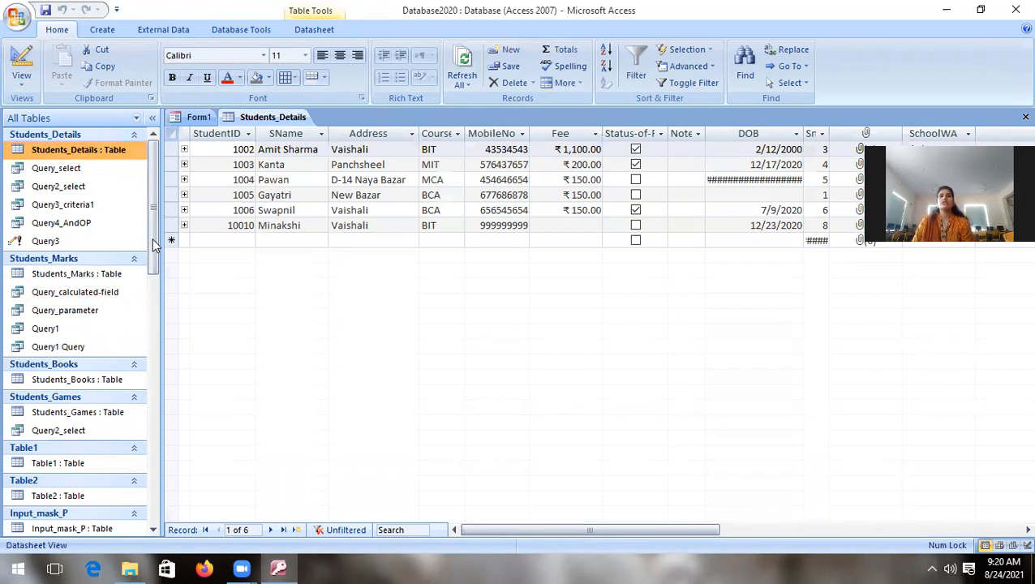
pyautogui.moveTo(152, 246); pyautogui.dragTo(154, 503)
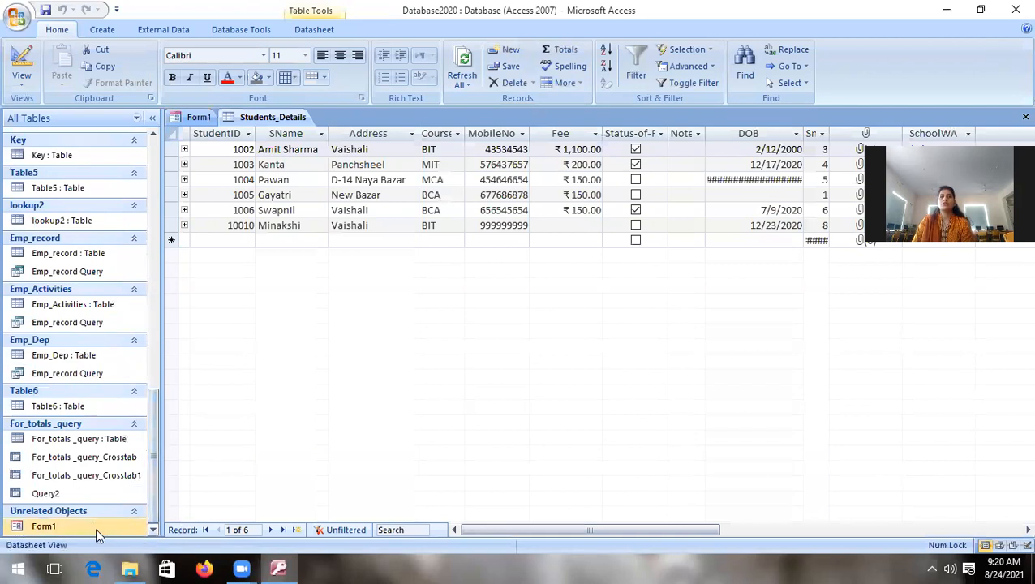
pyautogui.doubleClick(65, 525)
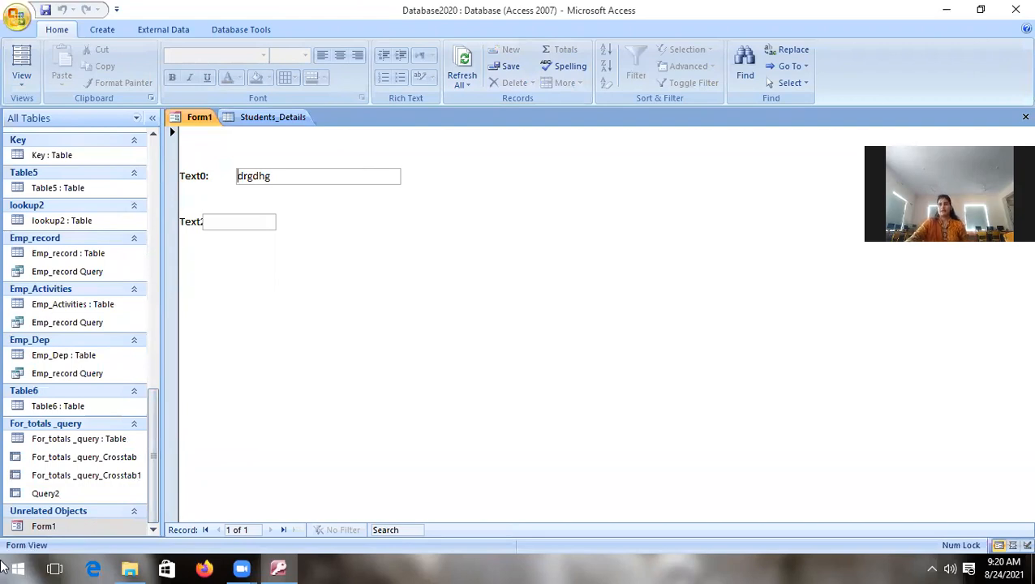
pyautogui.rightClick(257, 117)
pyautogui.click(294, 139)
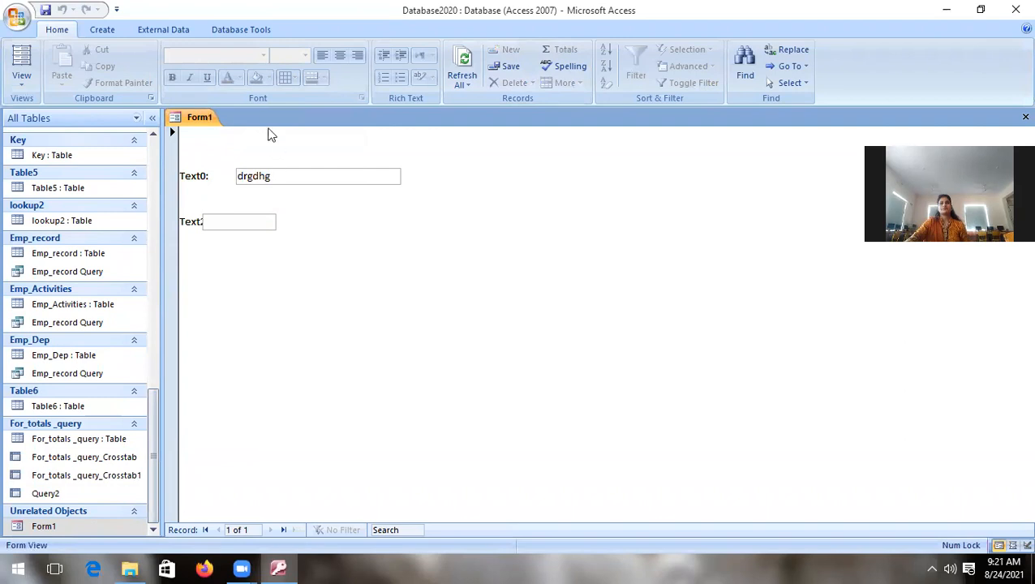
# Step: Create a blank form and add the SName and Address fields from the Students_Details table
pyautogui.click(102, 30)
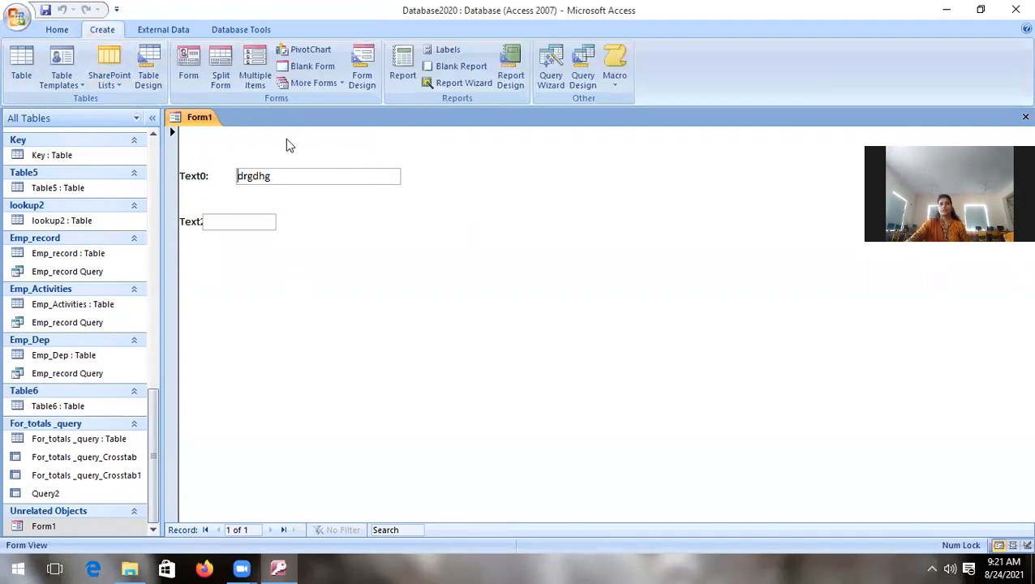
pyautogui.click(311, 68)
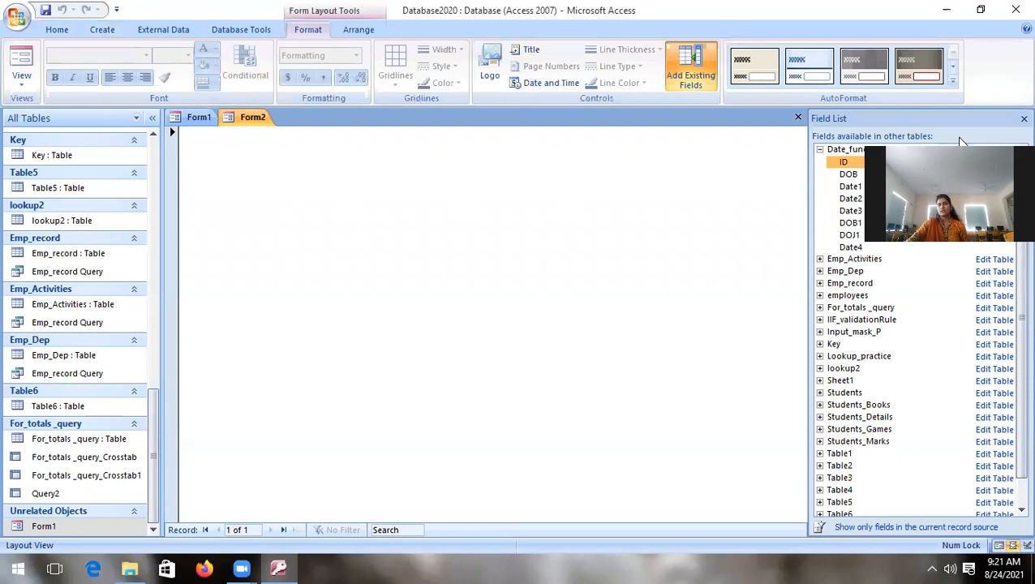
pyautogui.click(820, 417)
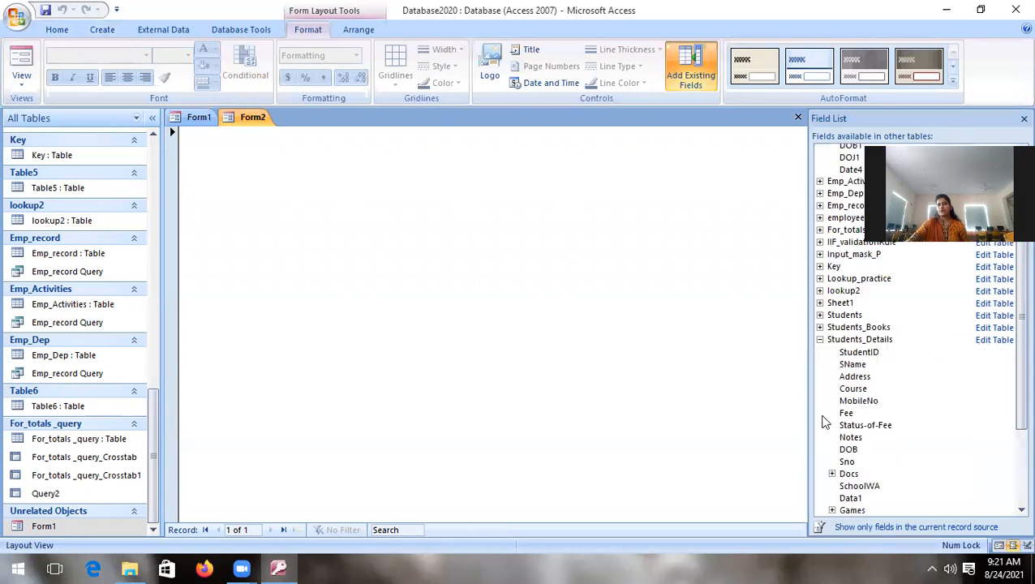
pyautogui.moveTo(854, 366); pyautogui.dragTo(352, 293)
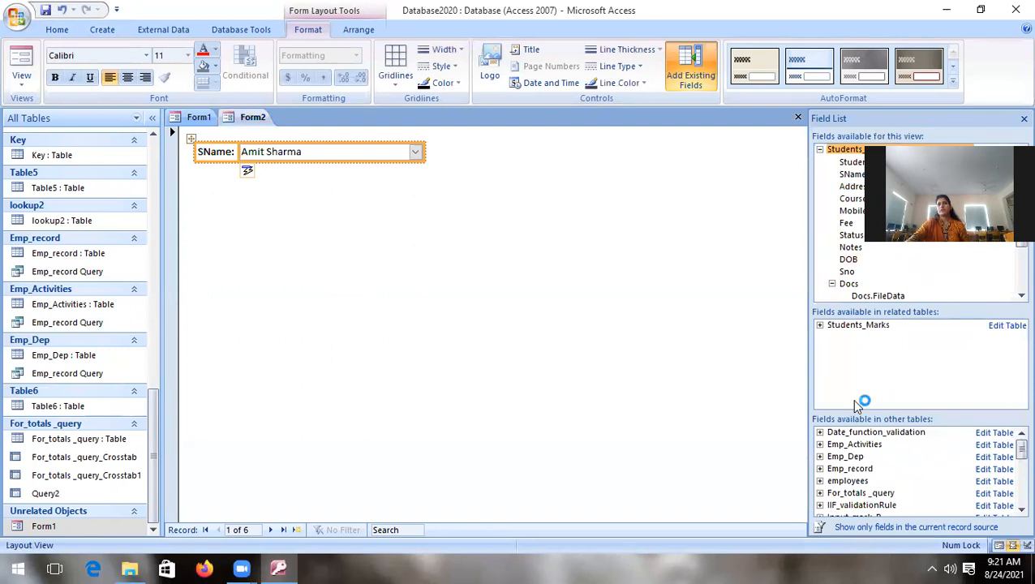
pyautogui.moveTo(853, 187); pyautogui.dragTo(331, 225)
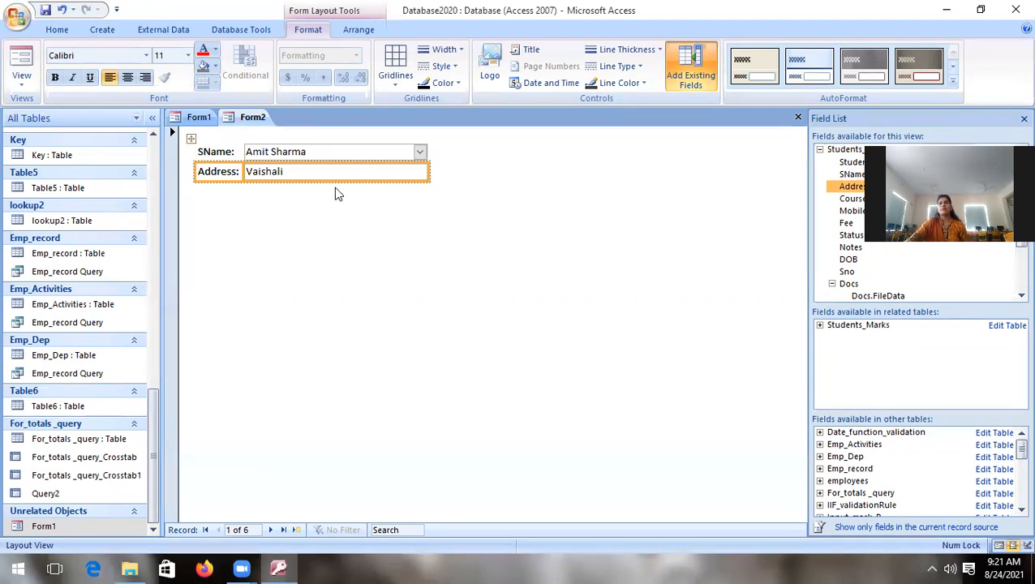
# Step: Compare Form2's SName and Address controls with Form1's unbound text boxes in Design View
pyautogui.click(22, 77)
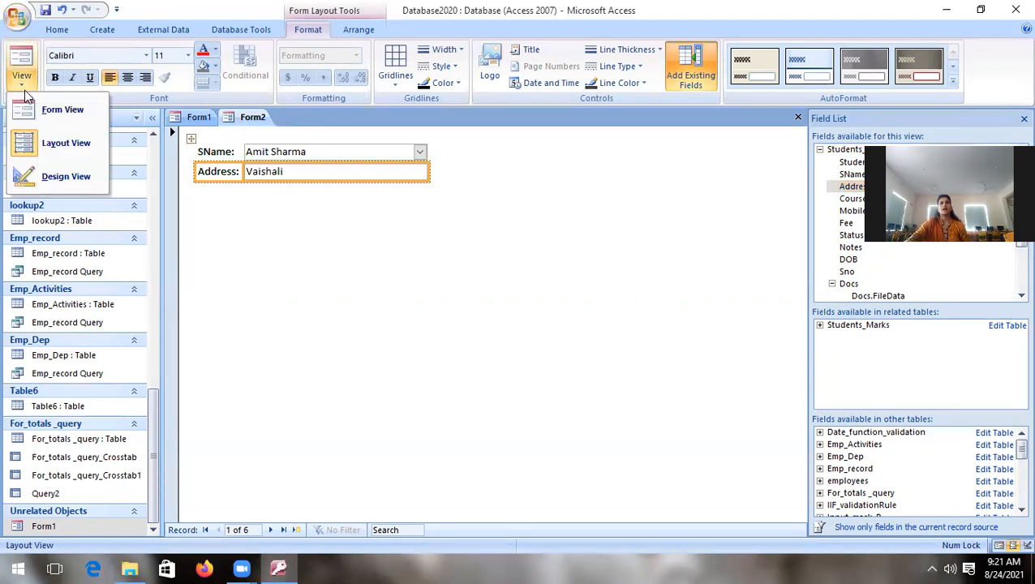
pyautogui.click(53, 176)
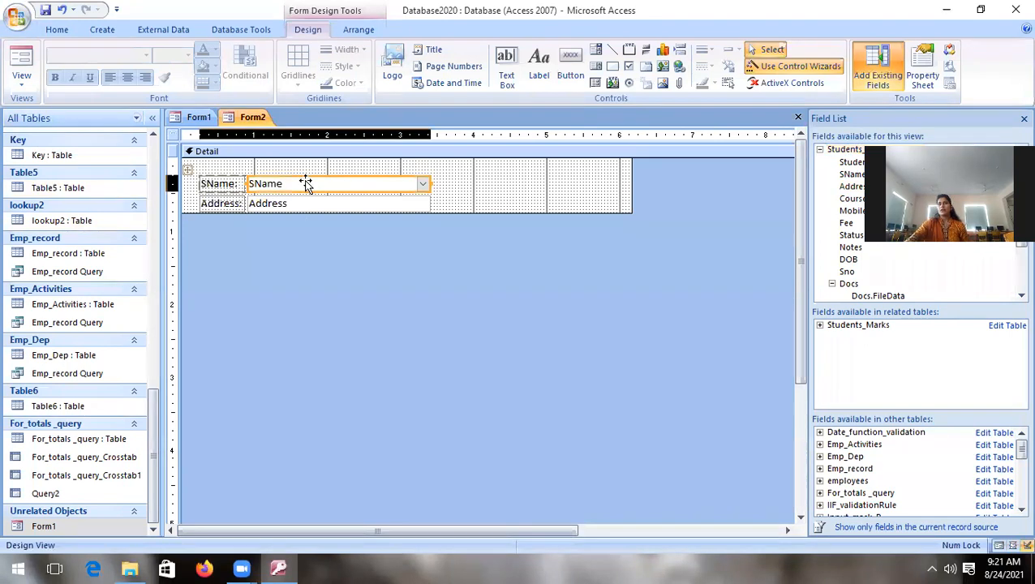
pyautogui.click(282, 184)
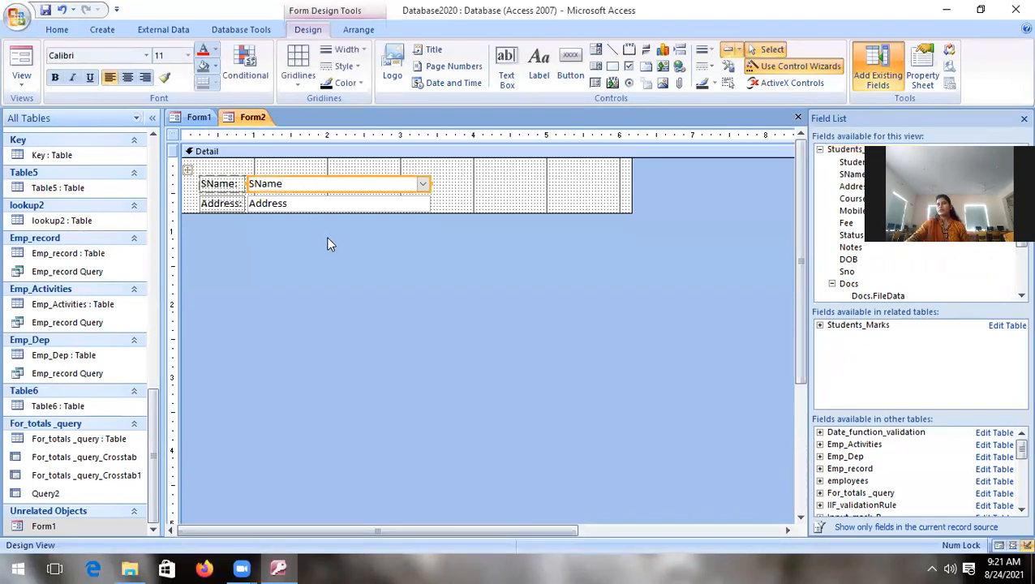
pyautogui.click(196, 117)
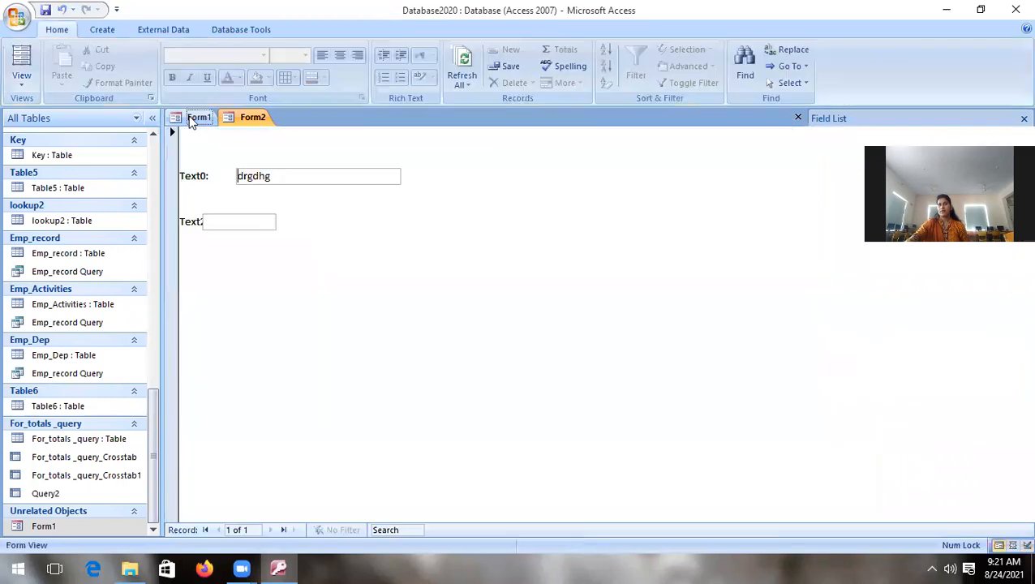
pyautogui.click(23, 88)
pyautogui.click(37, 174)
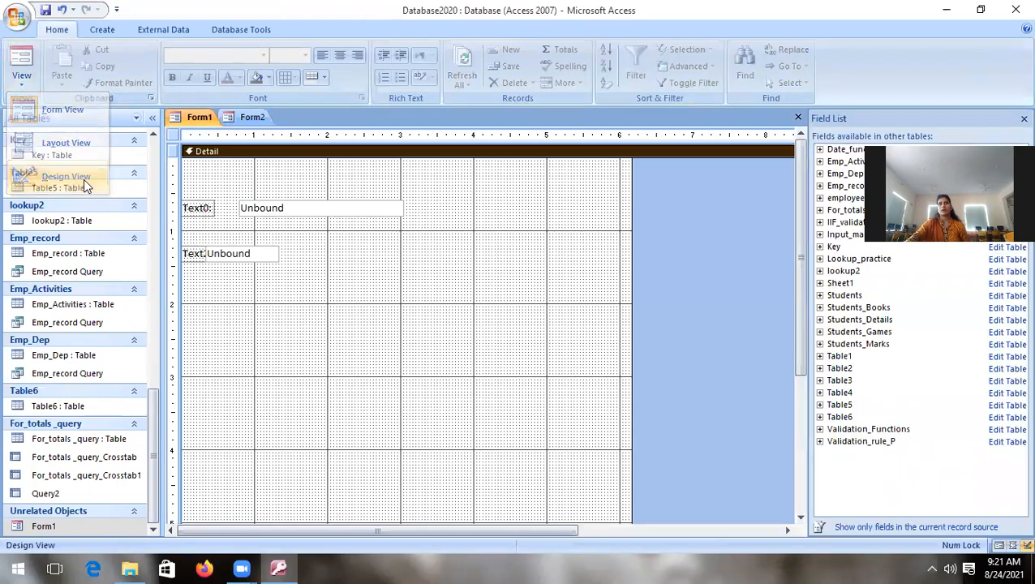
pyautogui.click(252, 118)
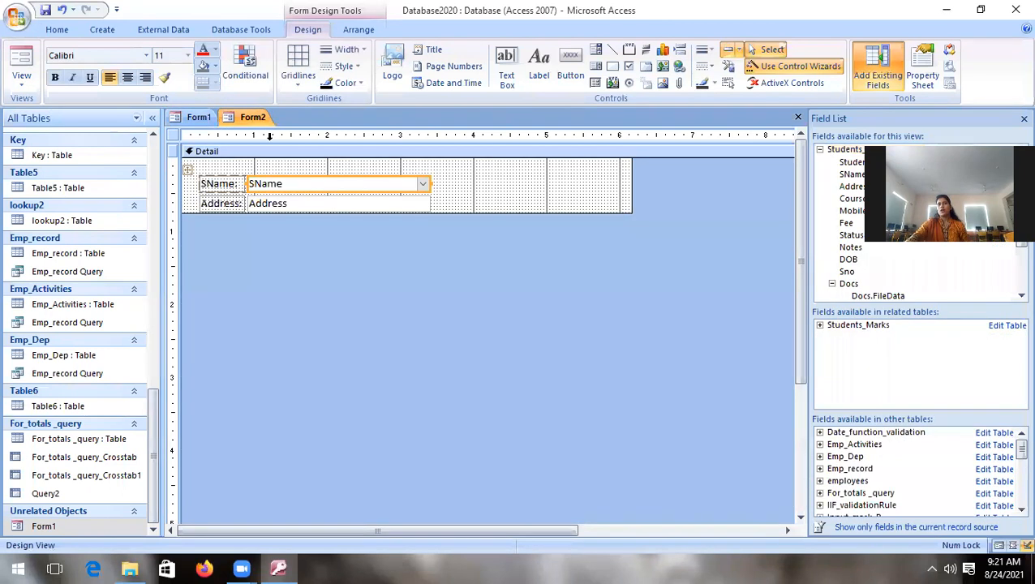
pyautogui.click(280, 204)
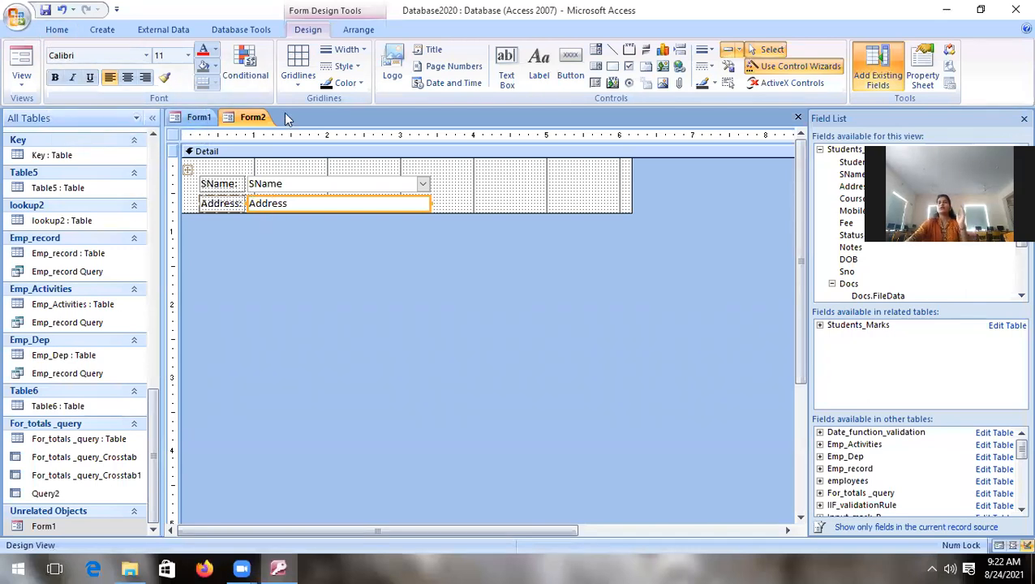
# Step: Show Form2 in Form View and compare its displayed record with the records in the Students_Details table
pyautogui.click(22, 84)
pyautogui.click(49, 108)
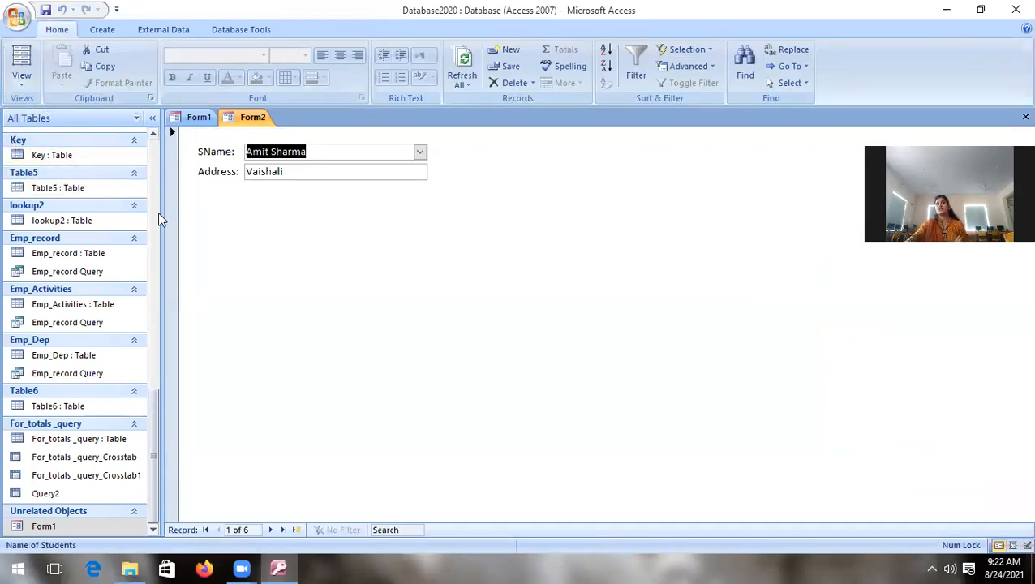
pyautogui.moveTo(157, 406); pyautogui.dragTo(131, 99)
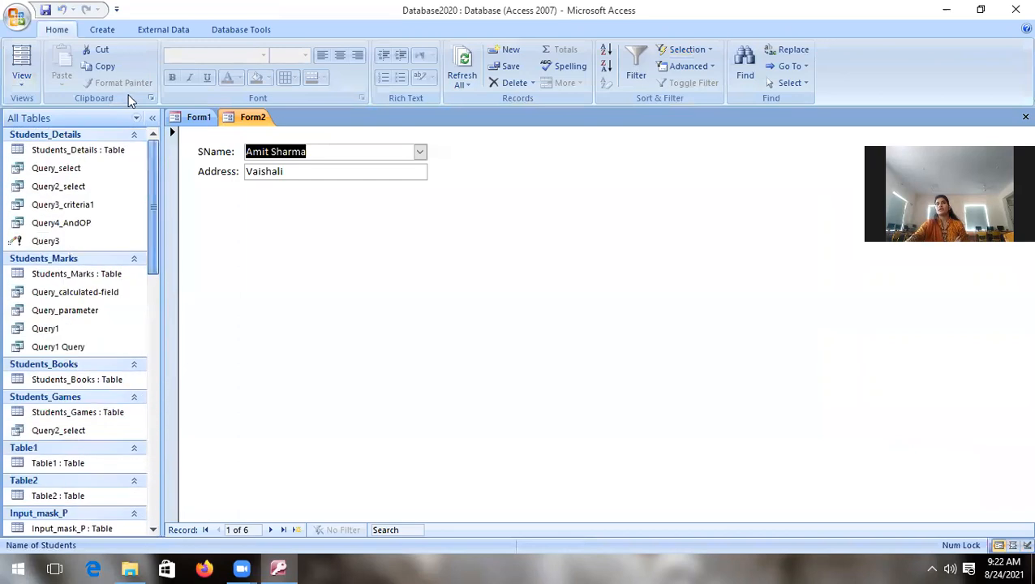
pyautogui.click(88, 148)
pyautogui.doubleClick(89, 149)
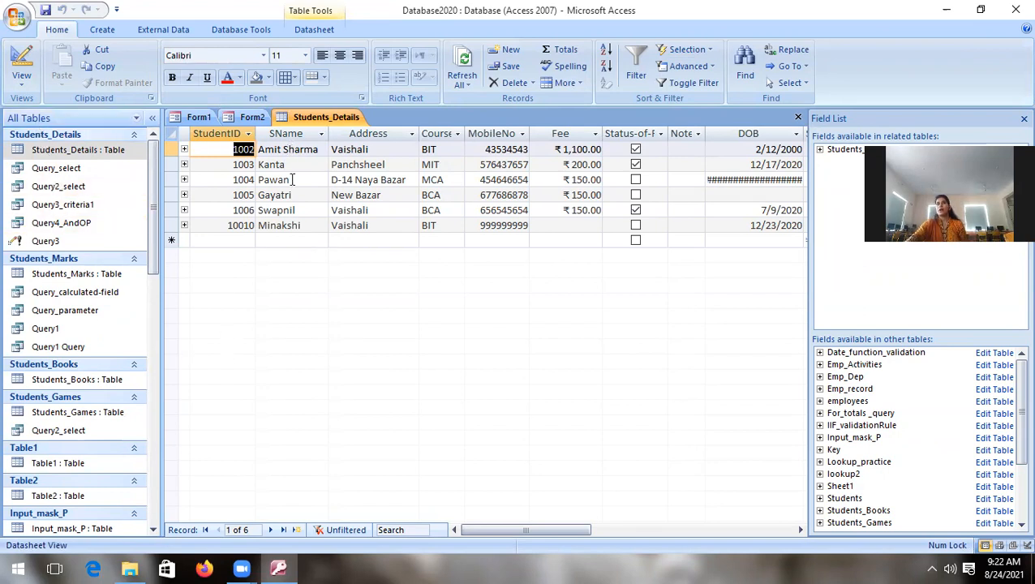
pyautogui.click(249, 117)
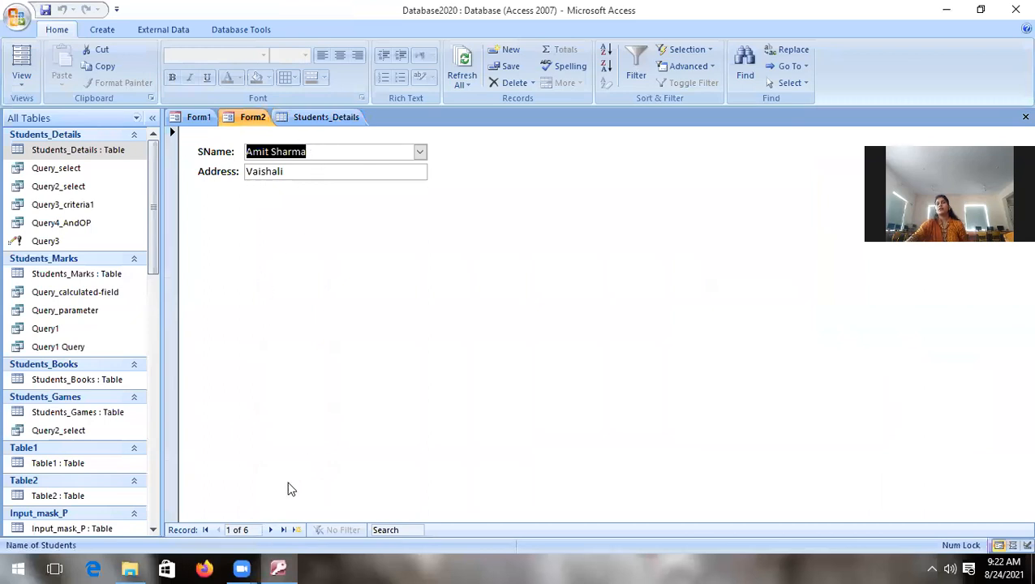
# Step: Advance Form2 to its next record and return to the first unbound text box in Form1
pyautogui.click(270, 530)
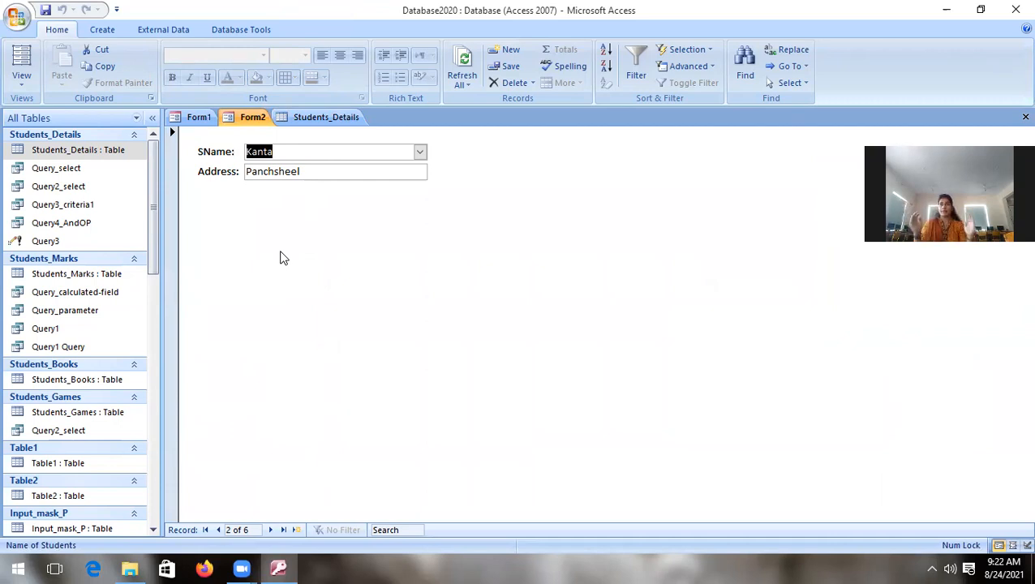
pyautogui.click(197, 116)
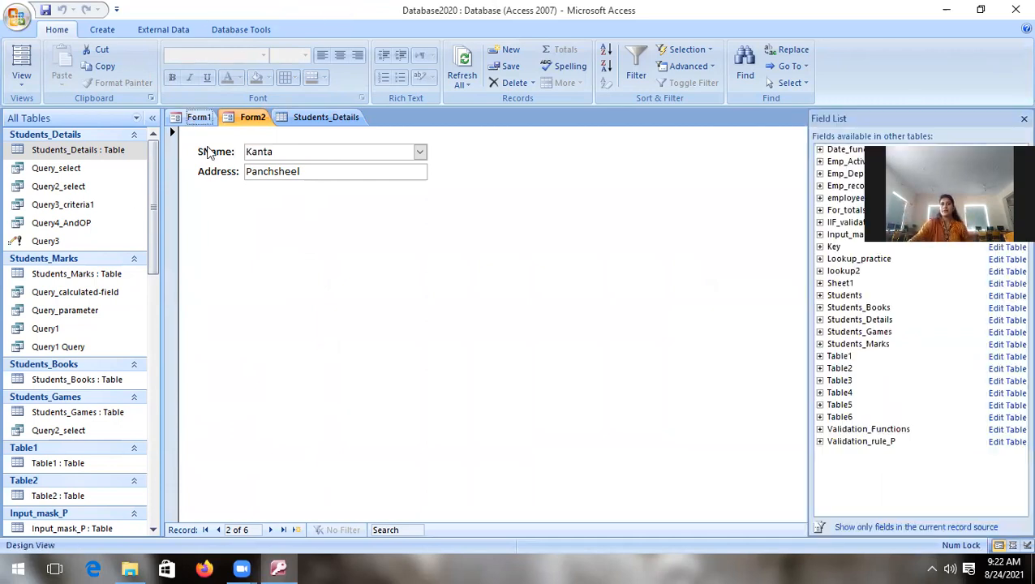
pyautogui.click(303, 208)
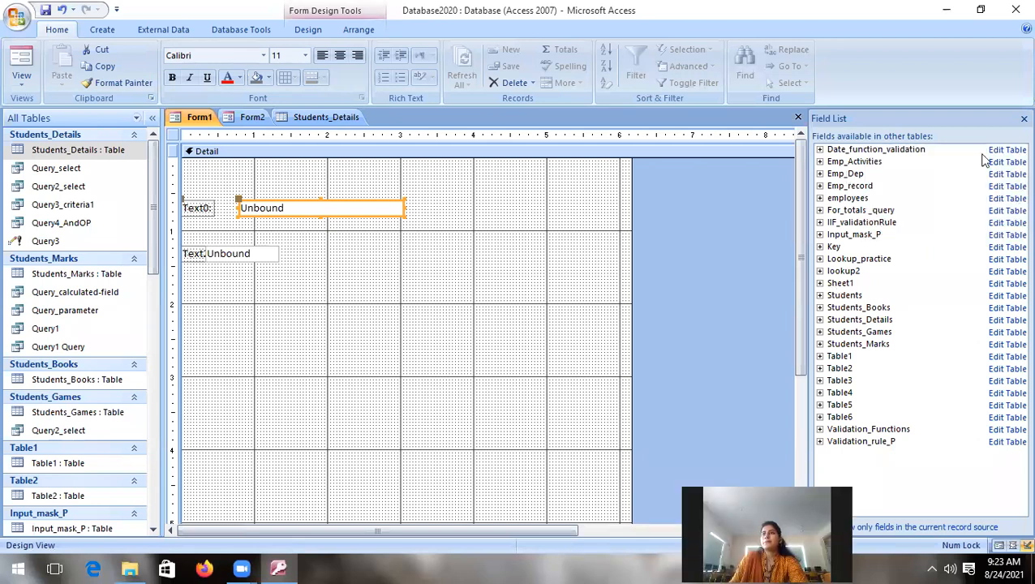
# Step: Close the field list and show the property sheet for Form1's first unbound text box
pyautogui.click(1022, 120)
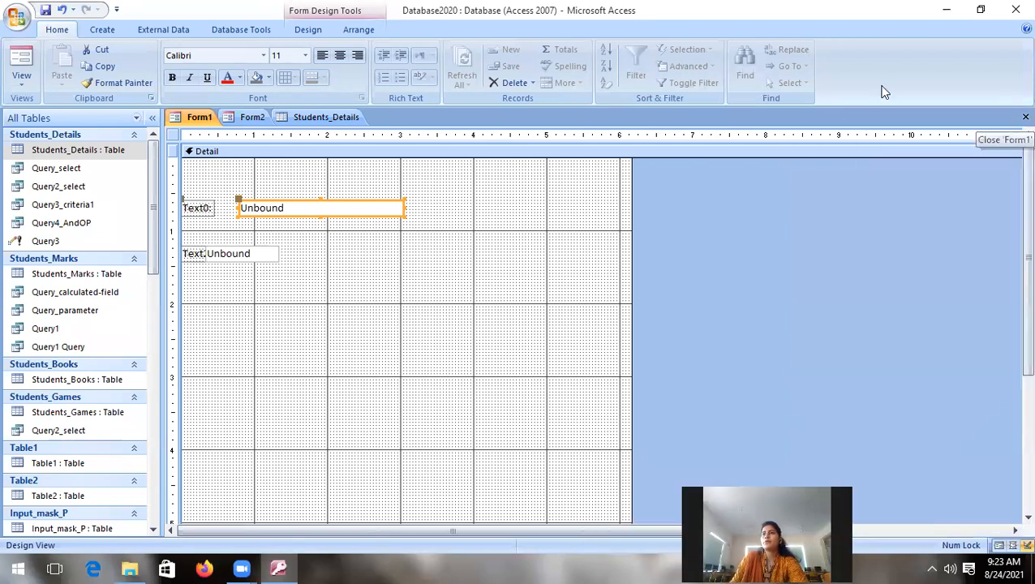
pyautogui.click(363, 30)
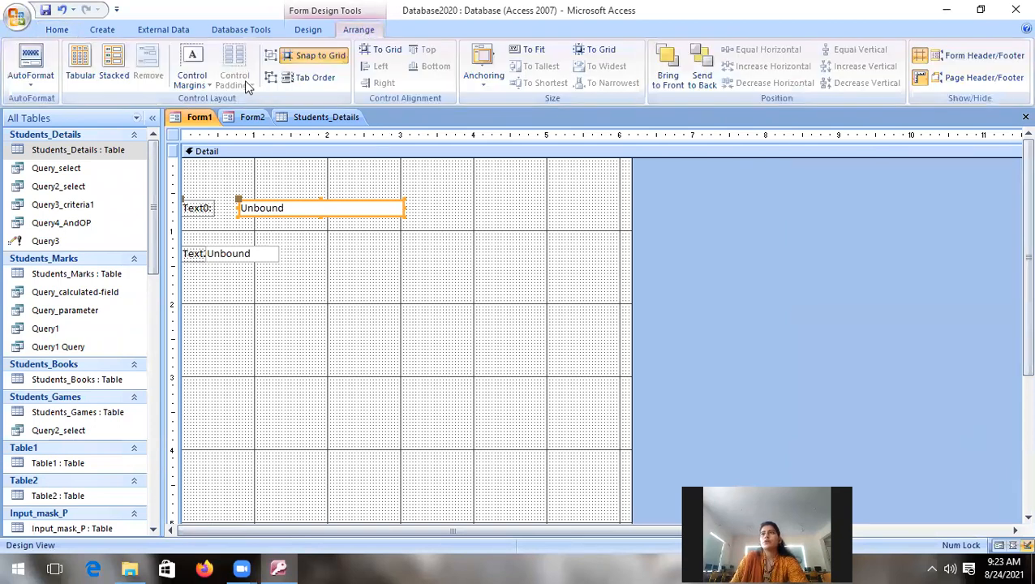
pyautogui.click(321, 31)
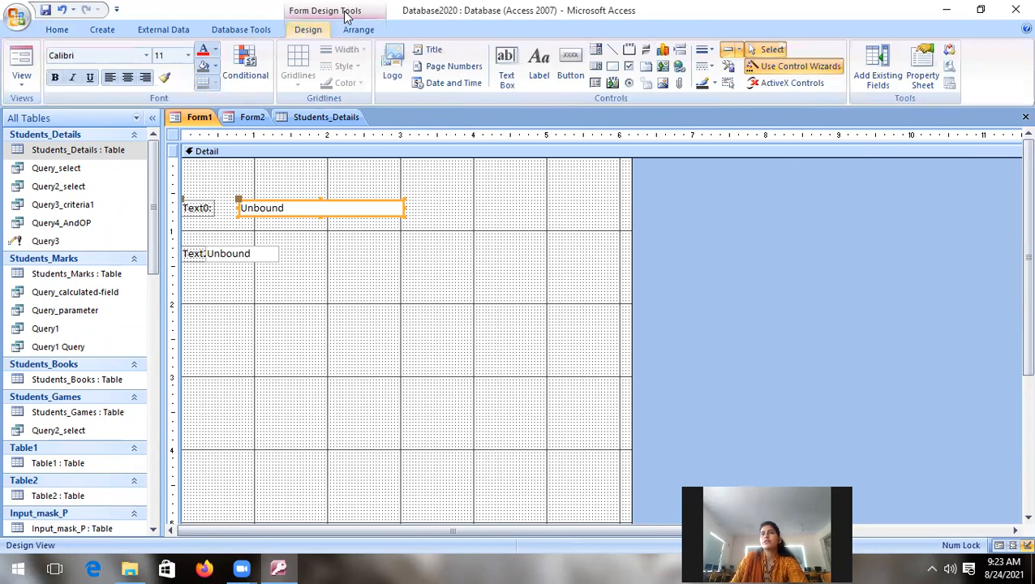
pyautogui.click(921, 77)
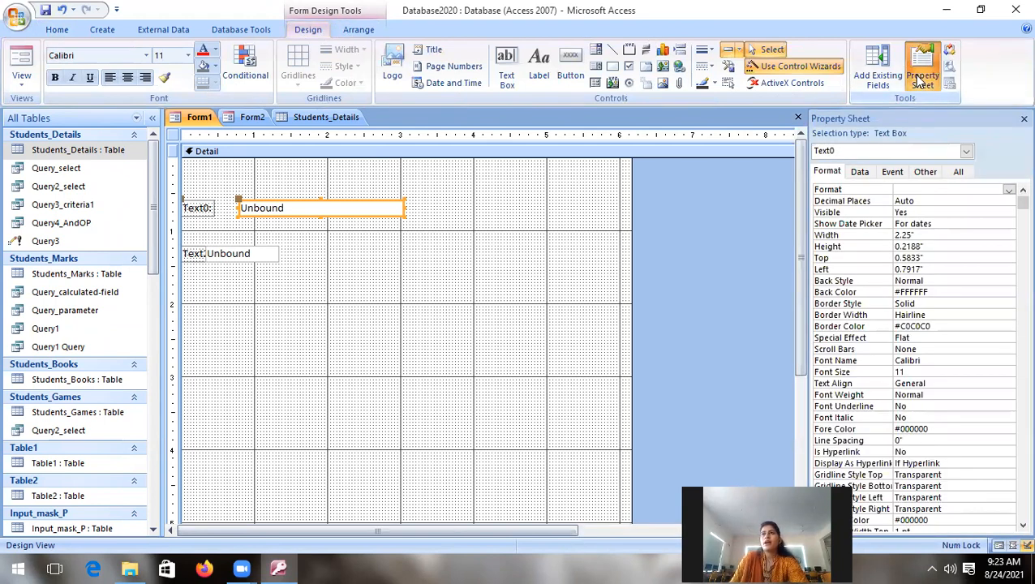
# Step: Examine the Format, Data, Event, Other and All properties of Form1's Detail section
pyautogui.click(389, 281)
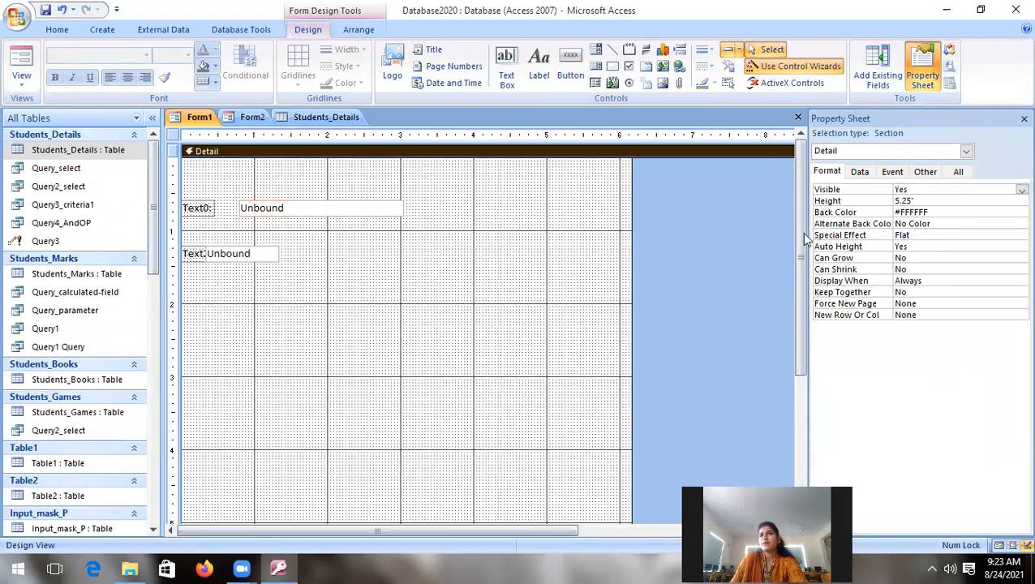
pyautogui.click(826, 171)
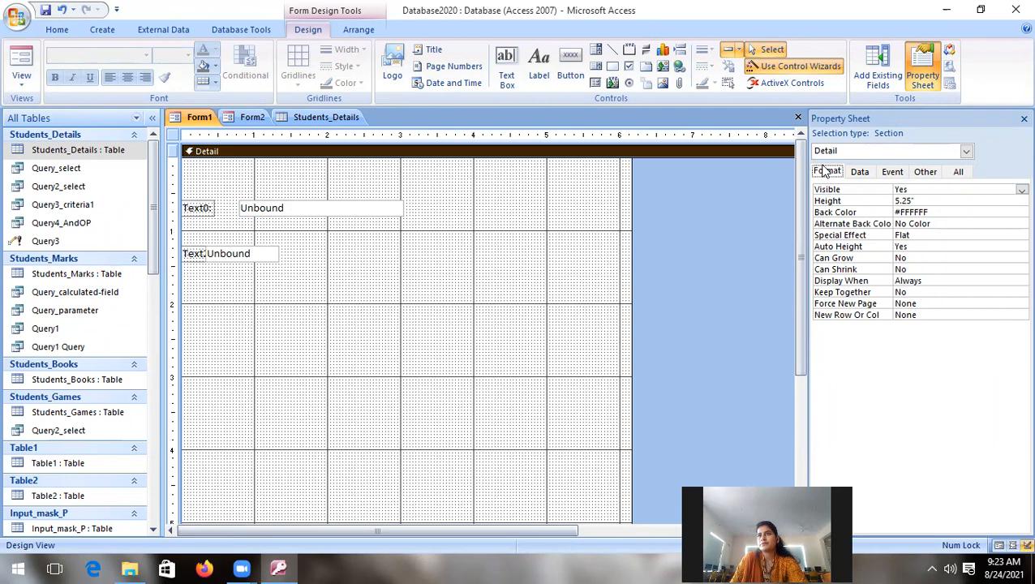
pyautogui.click(856, 174)
pyautogui.click(827, 174)
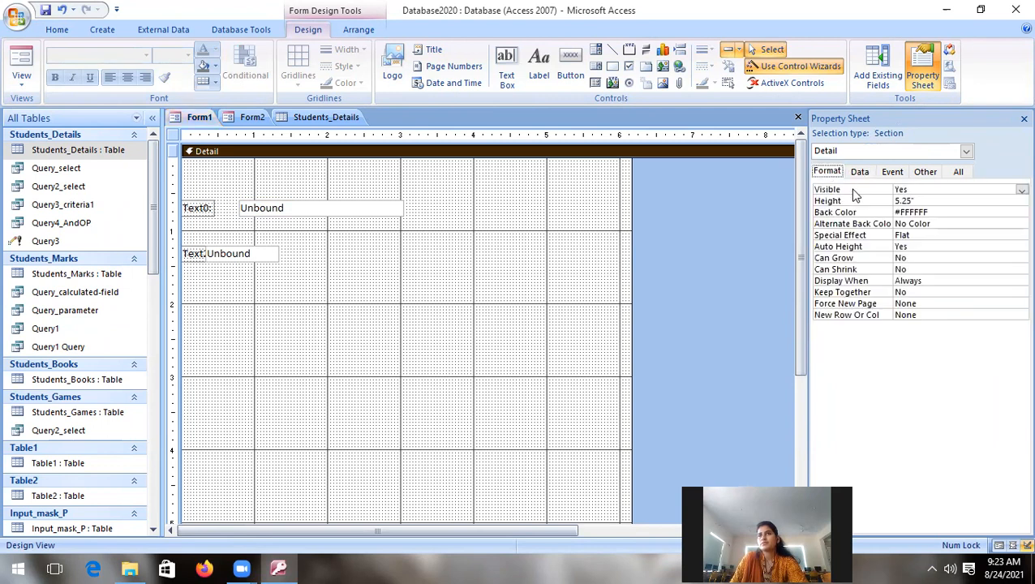
pyautogui.click(860, 174)
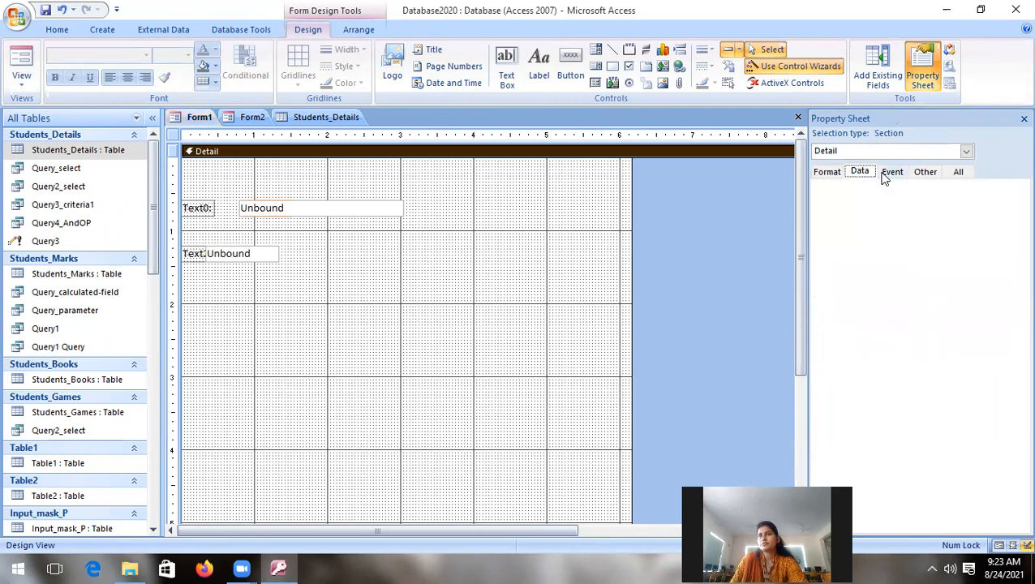
pyautogui.click(892, 173)
pyautogui.click(926, 172)
pyautogui.click(957, 173)
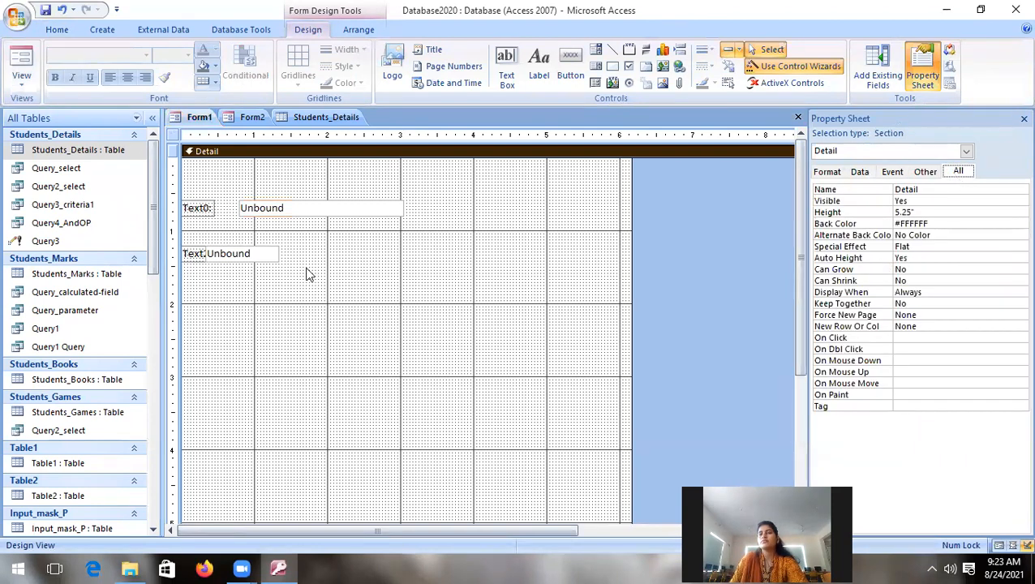
# Step: Display all properties of the first text box and switch the property sheet to the whole form
pyautogui.click(320, 249)
pyautogui.click(260, 184)
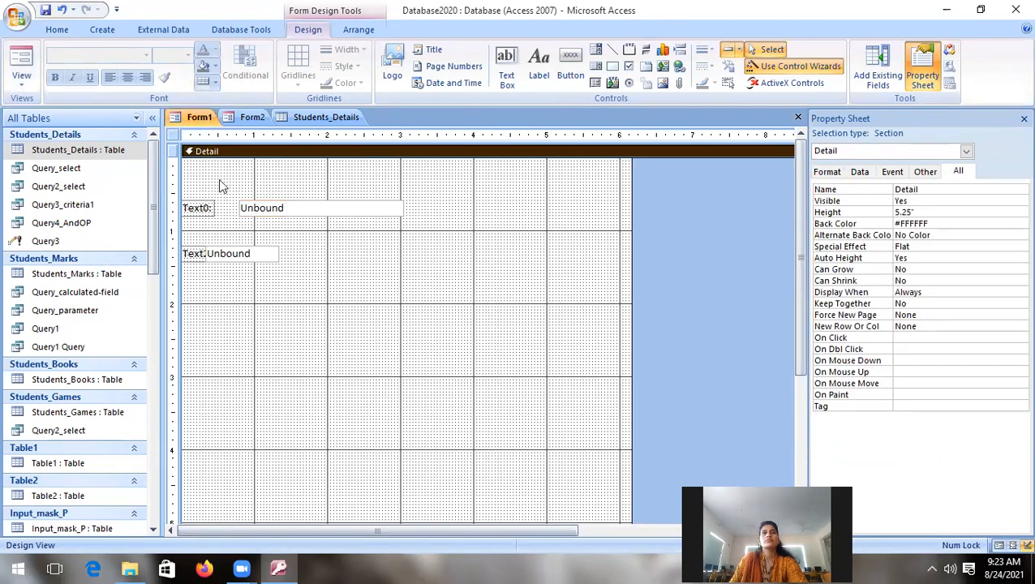
pyautogui.click(272, 209)
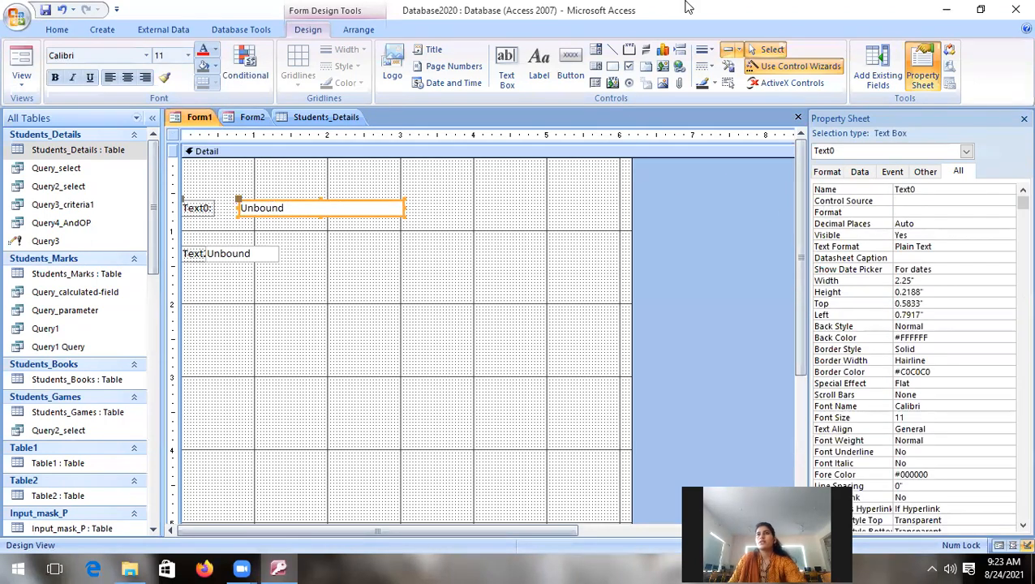
pyautogui.click(965, 155)
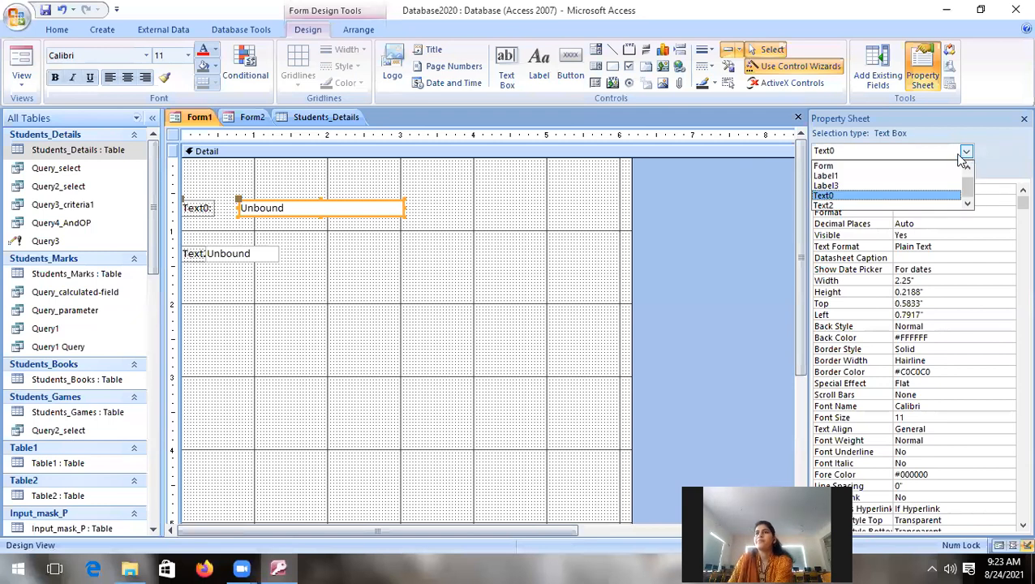
pyautogui.click(861, 166)
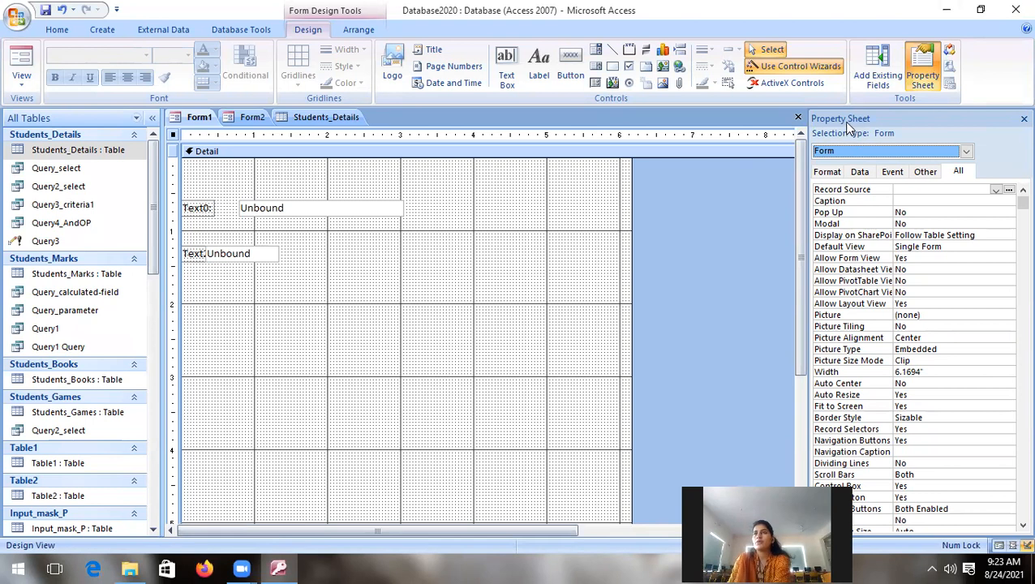
# Step: Close and reopen the property sheet and choose Form again as the object whose properties are shown
pyautogui.click(1024, 119)
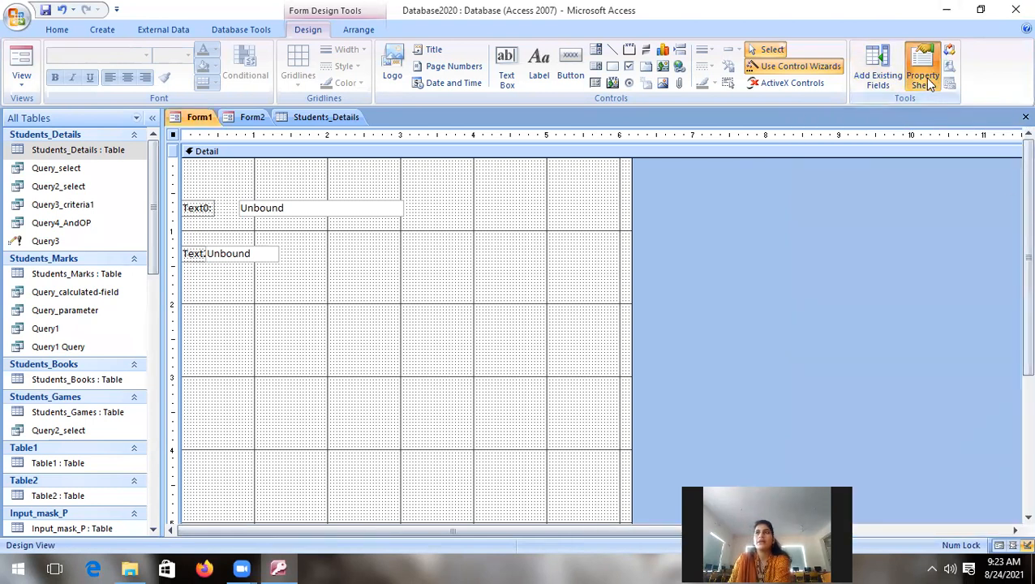
pyautogui.click(924, 78)
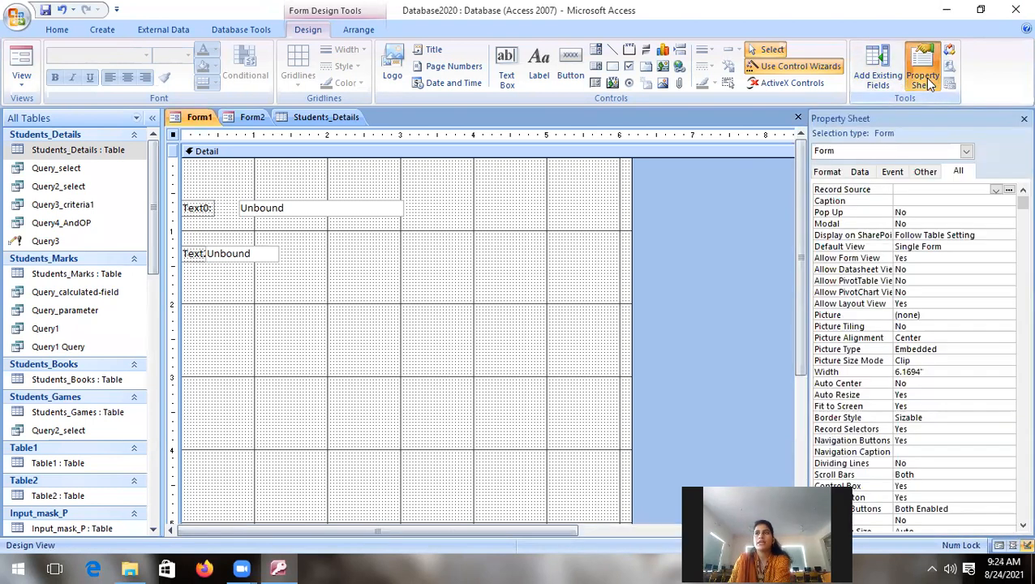
pyautogui.click(967, 152)
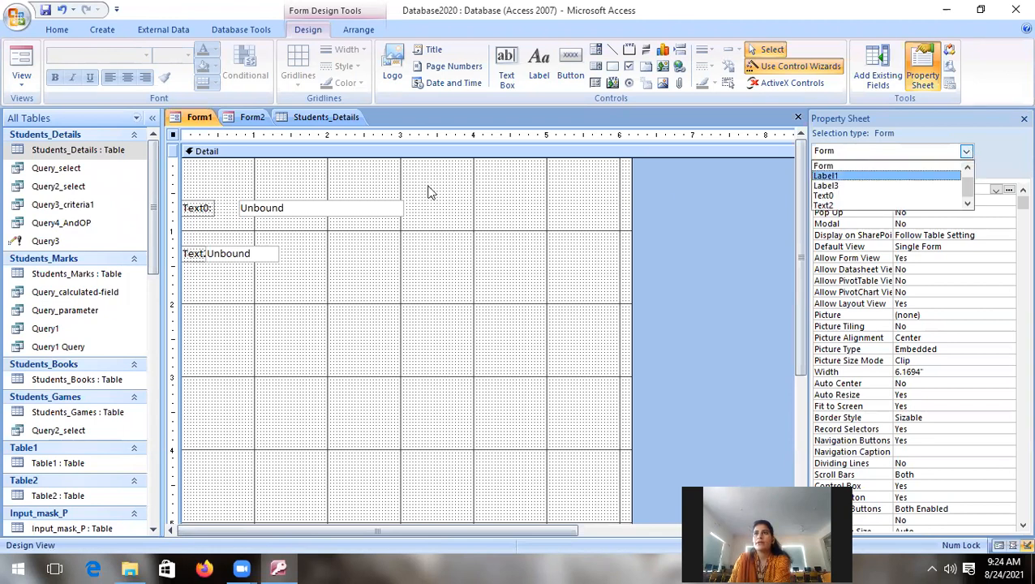
pyautogui.press('Escape')
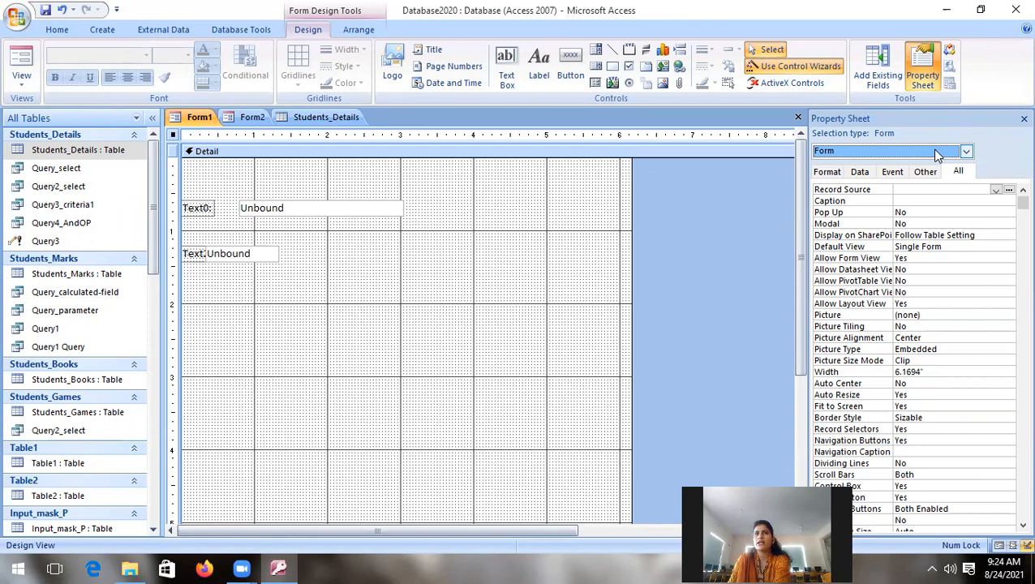
pyautogui.click(966, 152)
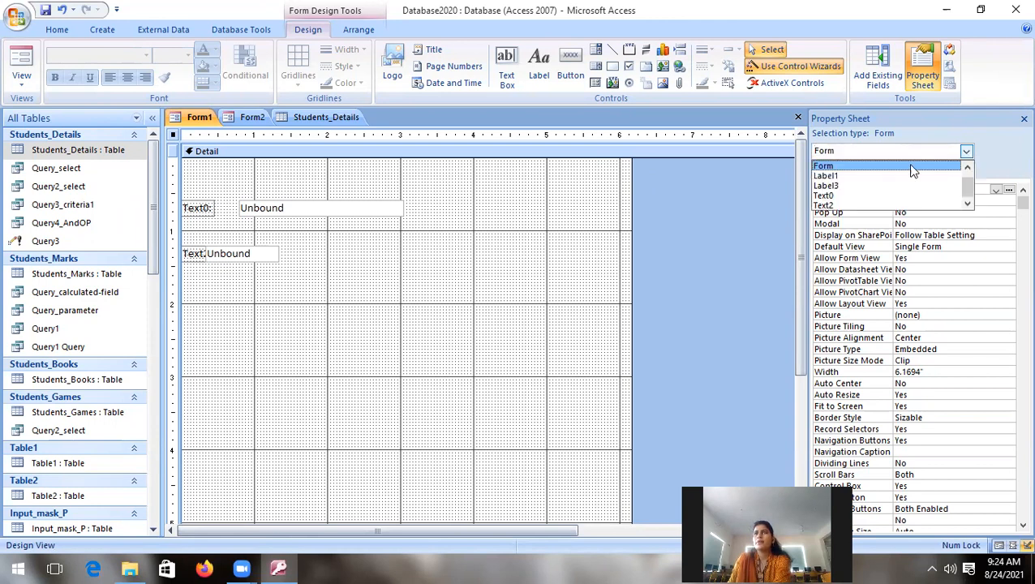
pyautogui.click(825, 167)
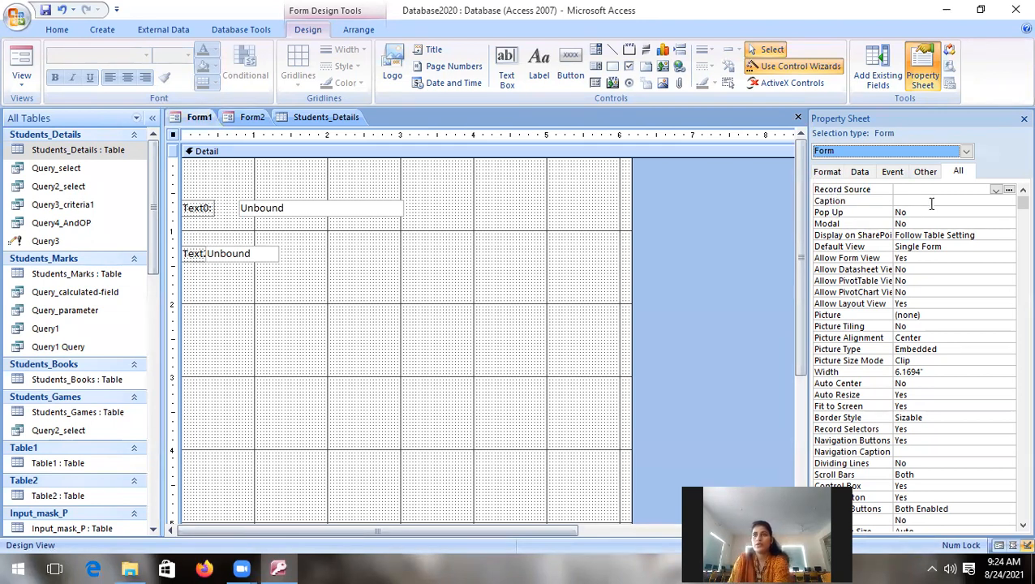
# Step: Set Form1's Record Source to the Students_Details table, without creating a query based on it
pyautogui.click(997, 190)
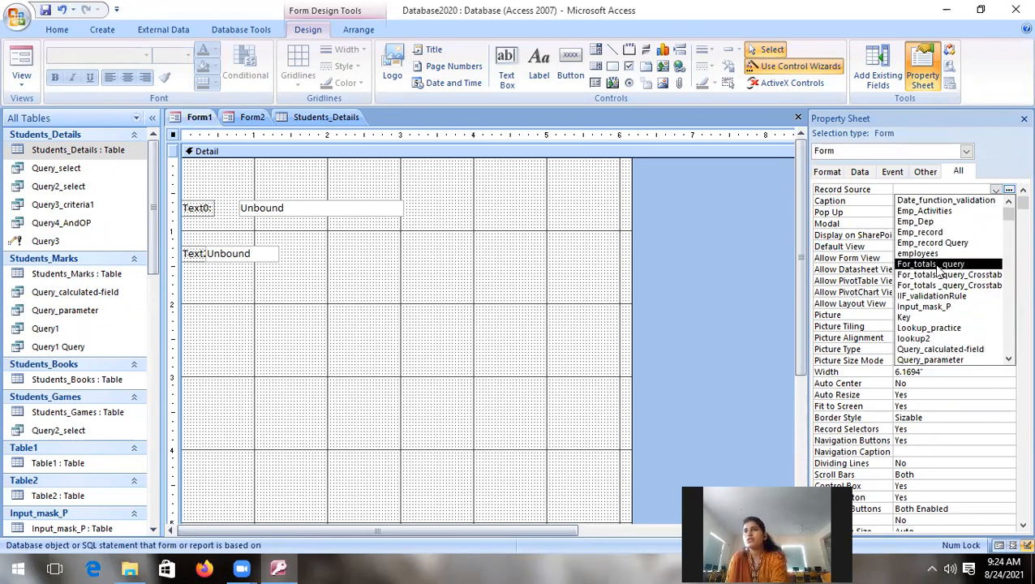
pyautogui.moveTo(1011, 218); pyautogui.dragTo(1011, 313)
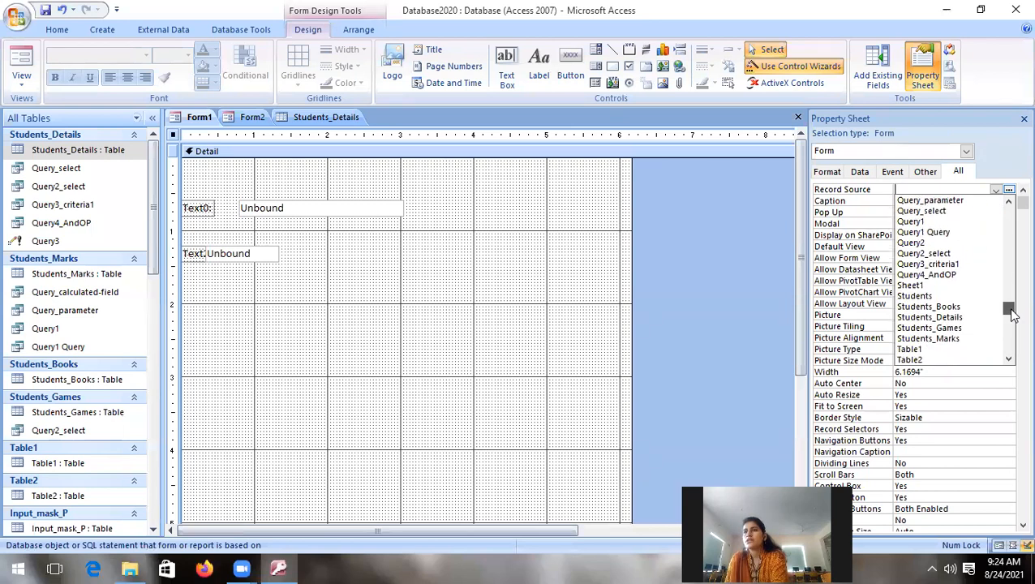
pyautogui.click(946, 318)
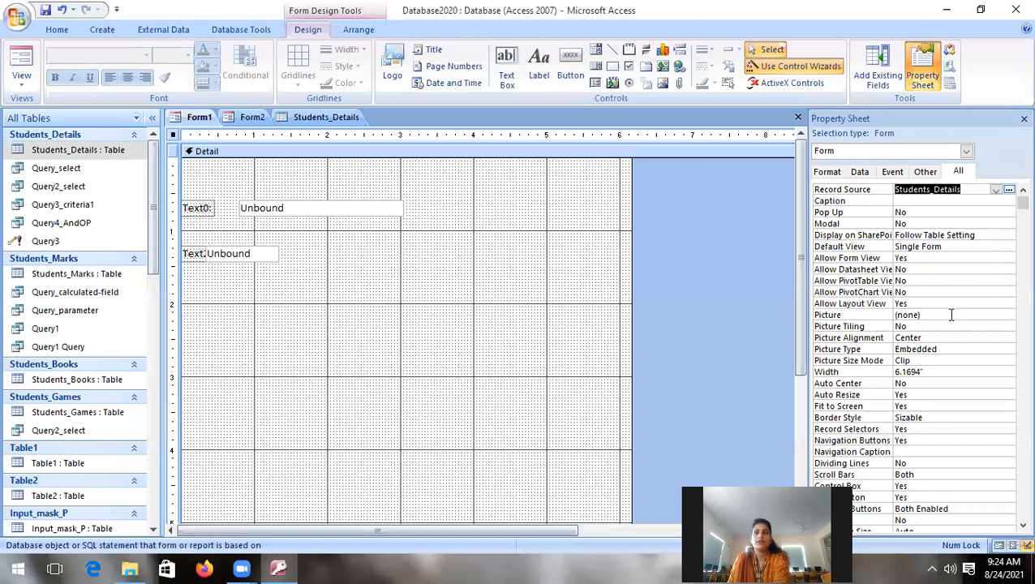
pyautogui.click(1010, 192)
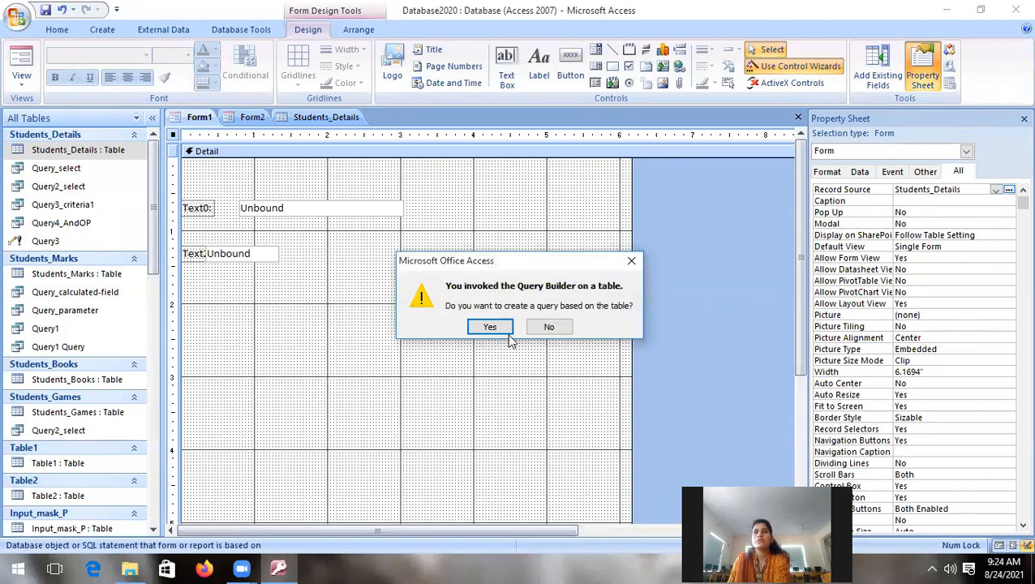
pyautogui.click(631, 261)
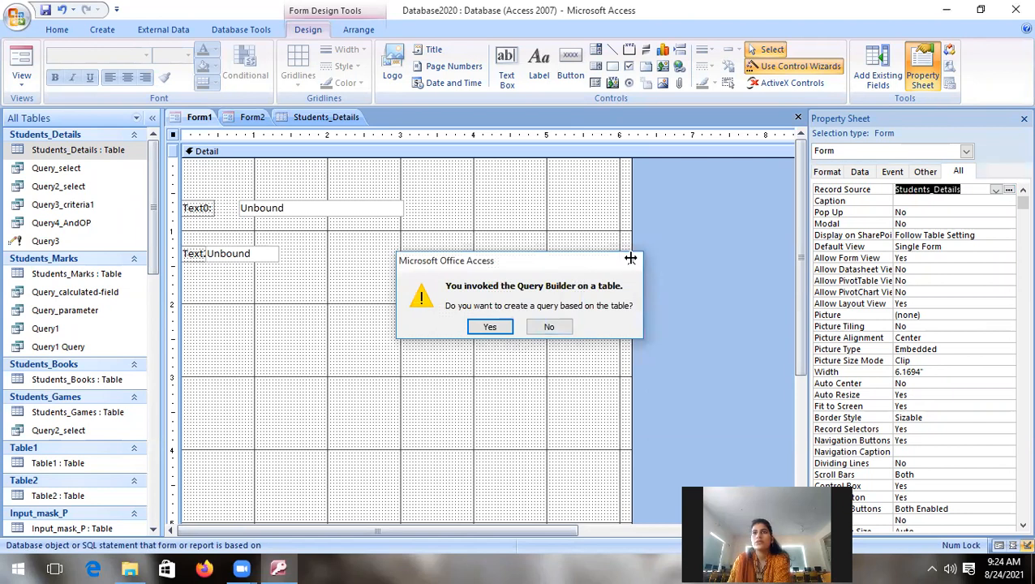
pyautogui.click(921, 202)
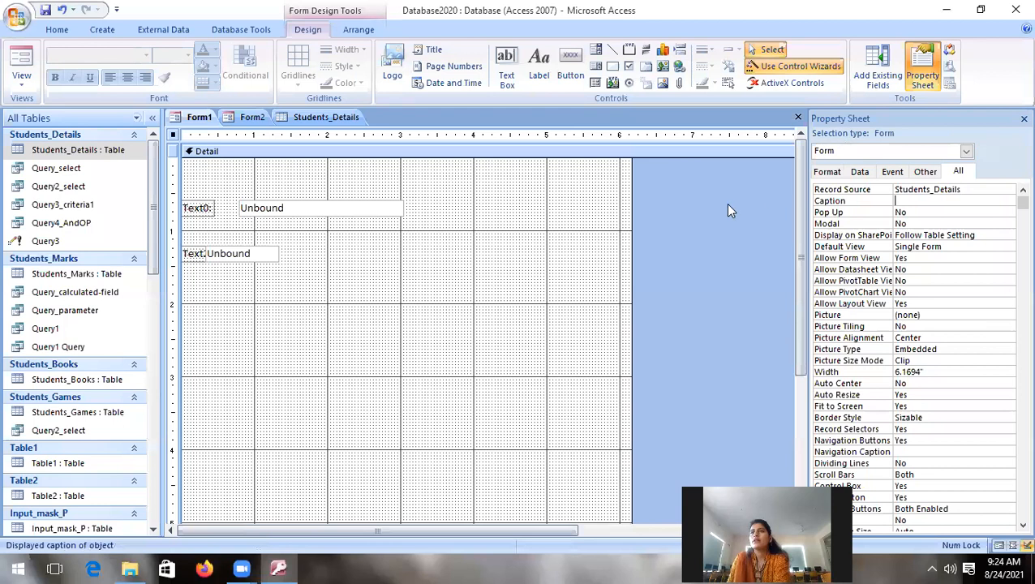
# Step: Bind Form1's first unbound text box to the SName field through its Control Source property
pyautogui.click(434, 284)
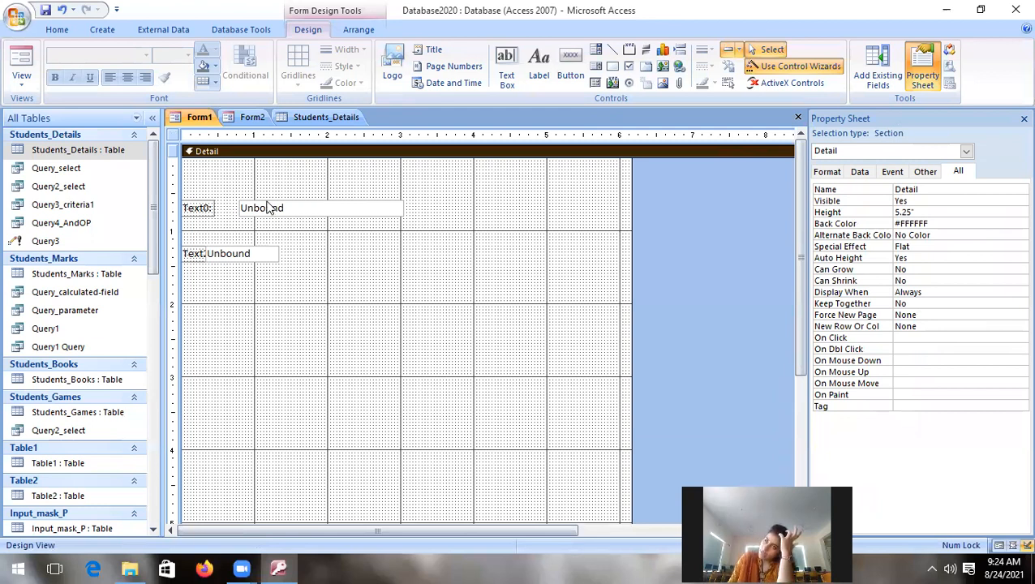
pyautogui.click(268, 212)
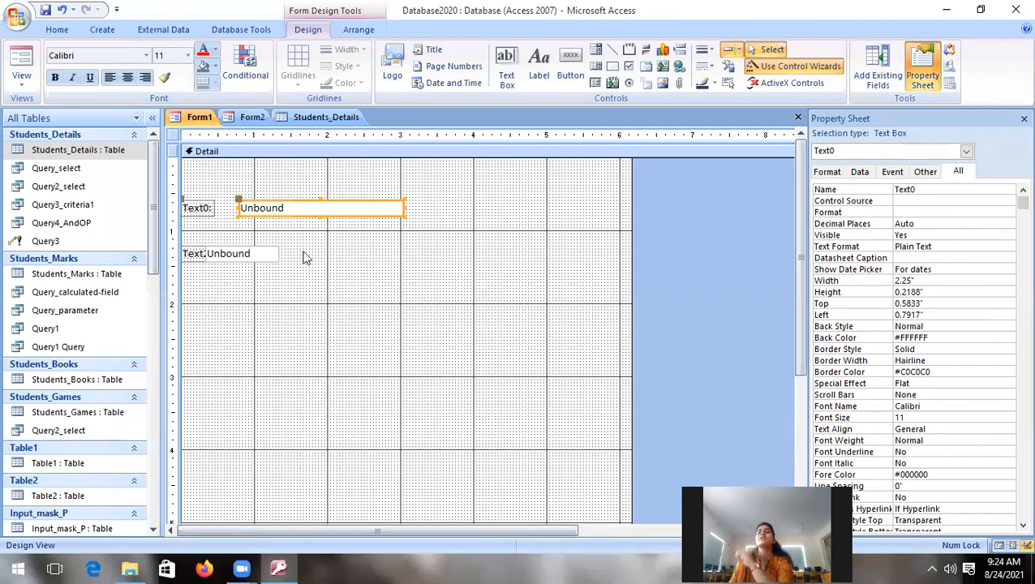
pyautogui.click(292, 209)
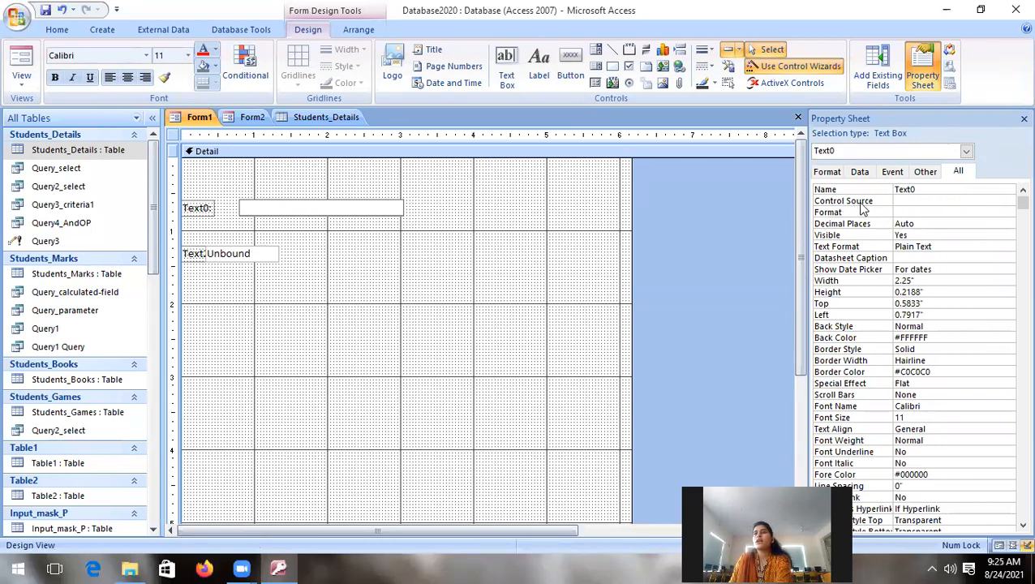
pyautogui.click(902, 203)
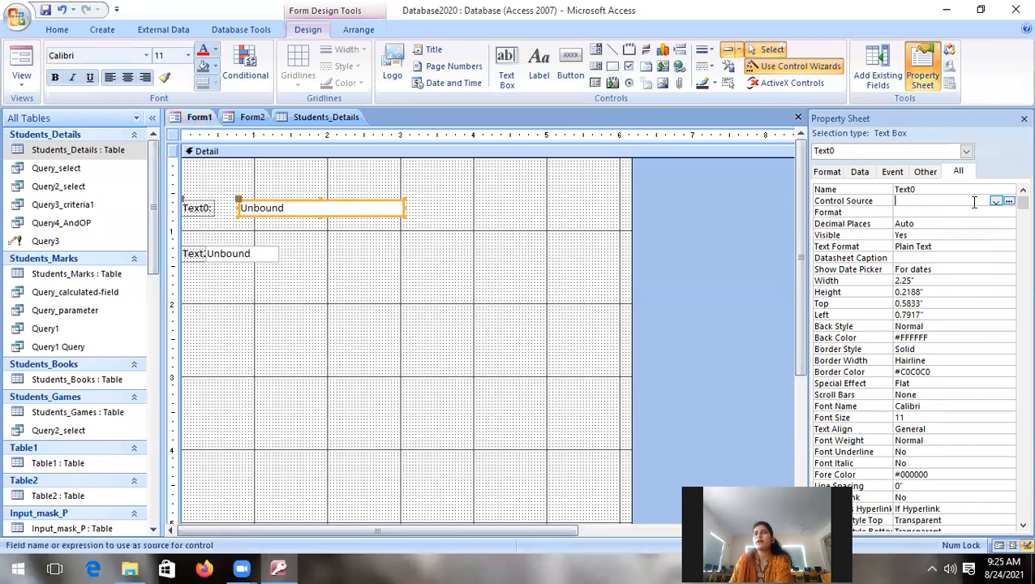
pyautogui.click(997, 202)
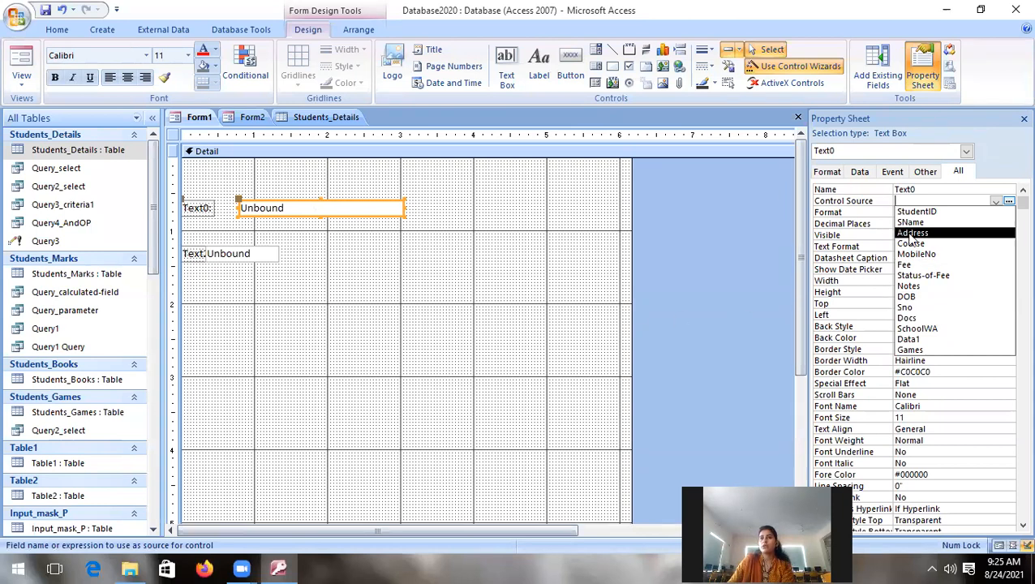
pyautogui.click(912, 223)
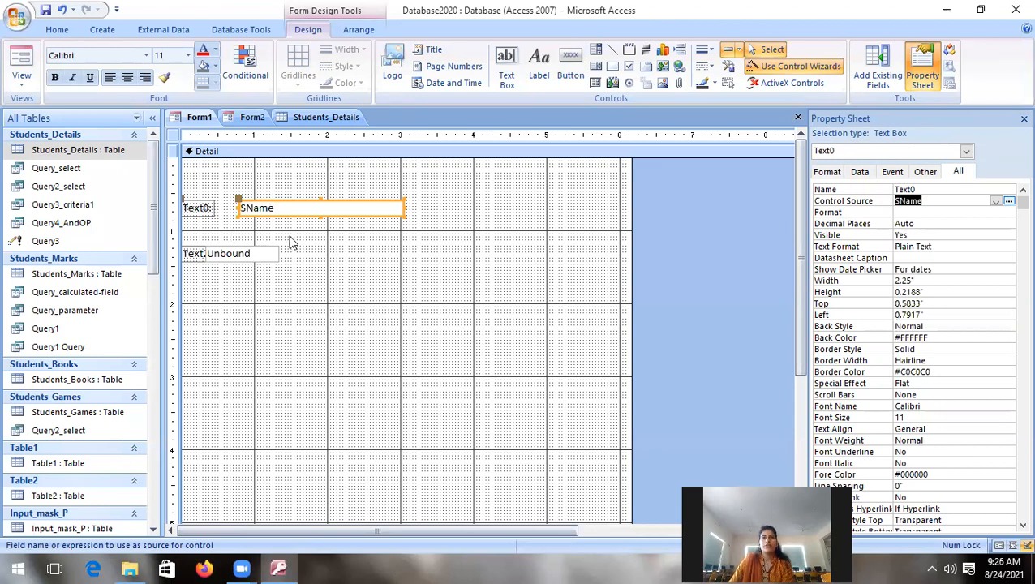
# Step: Change the caption of the label beside the SName text box to "Name:"
pyautogui.click(198, 211)
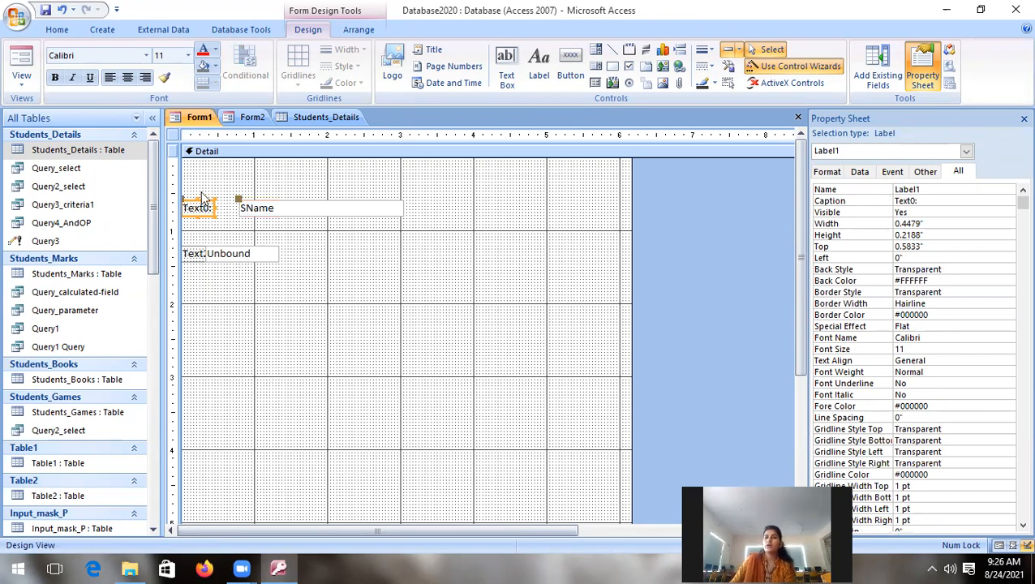
pyautogui.click(276, 216)
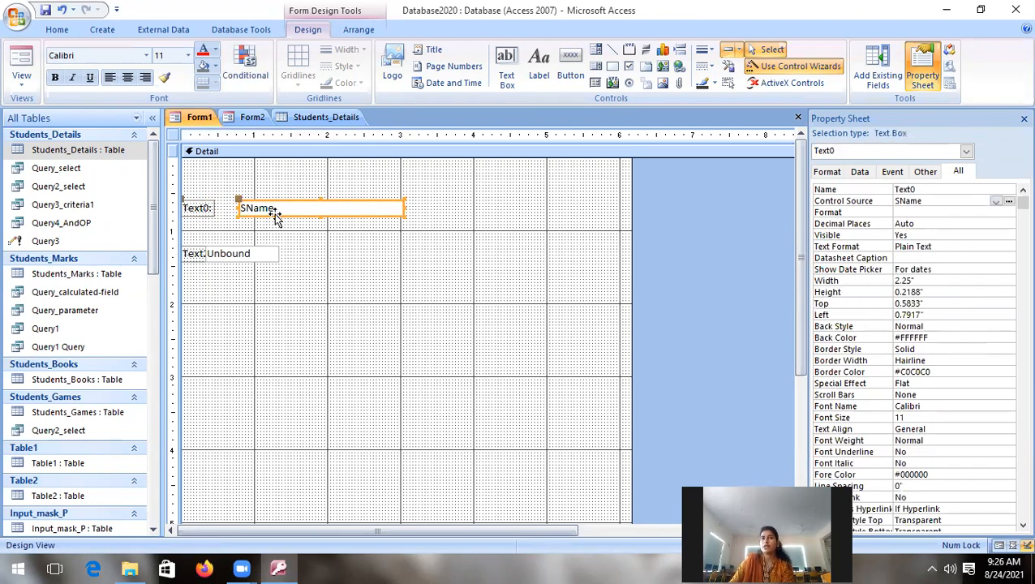
pyautogui.click(207, 209)
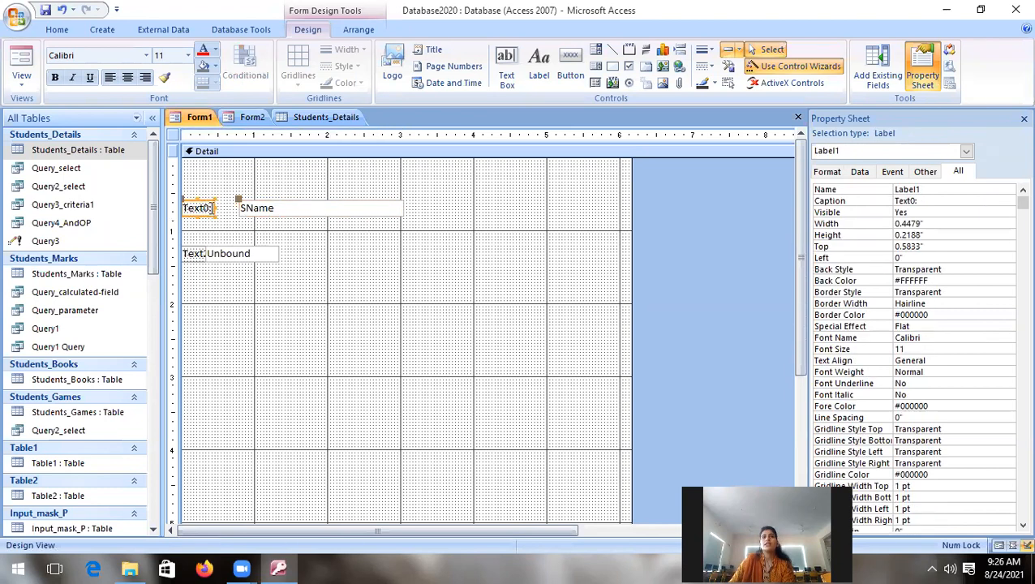
pyautogui.click(209, 208)
pyautogui.press('BackSpace')
pyautogui.press('BackSpace')
pyautogui.press('BackSpace')
pyautogui.press('BackSpace')
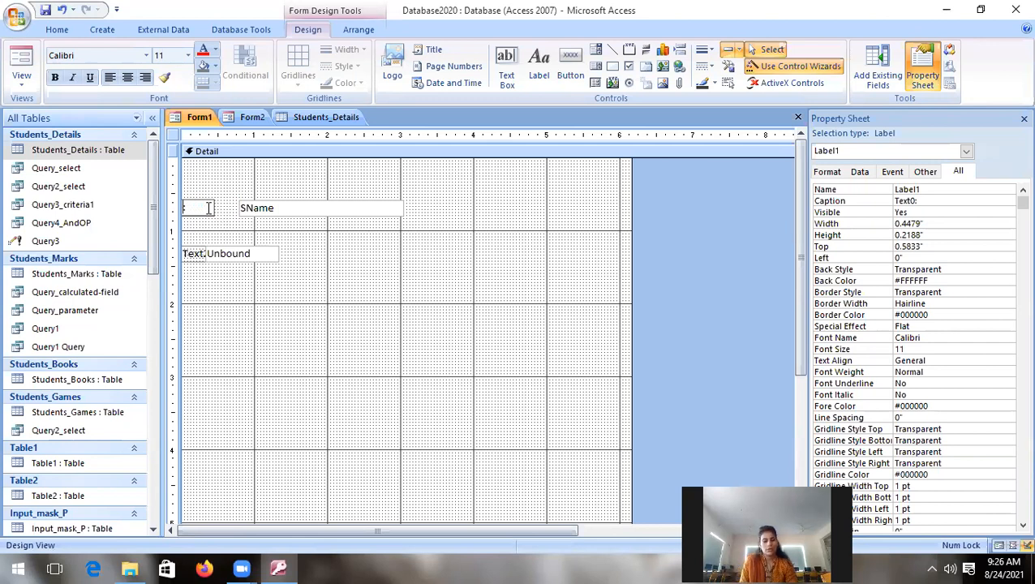
pyautogui.write('Name')
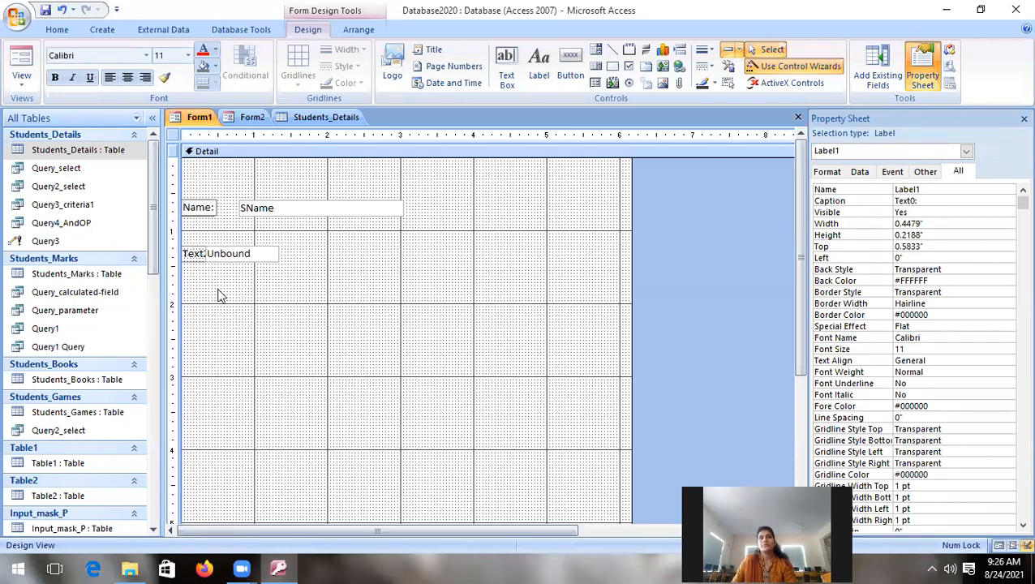
# Step: Move the second text box clear of its label, about 0.92" from the form's left edge, and bind it to the Address field
pyautogui.click(250, 255)
pyautogui.click(226, 252)
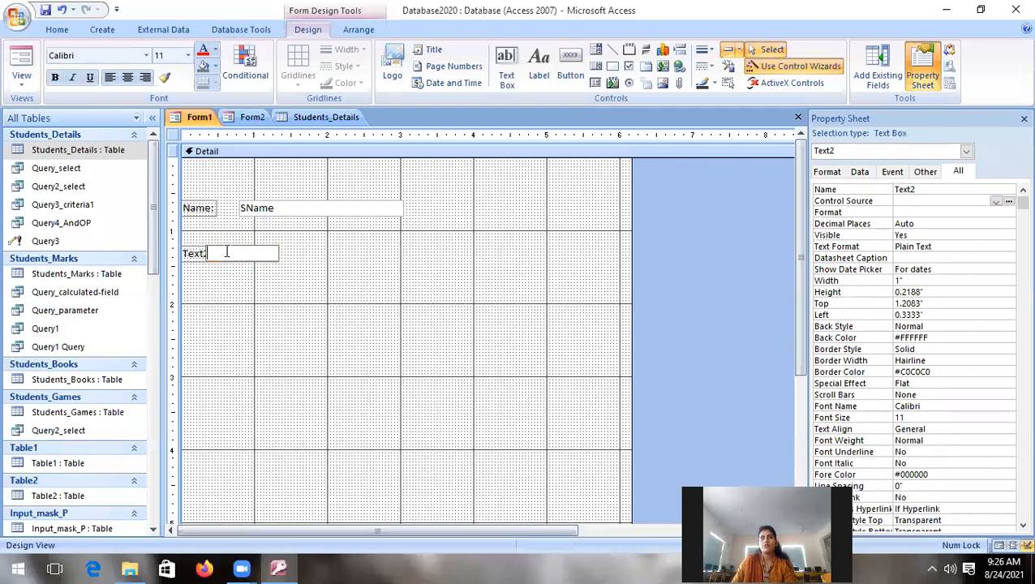
pyautogui.click(243, 254)
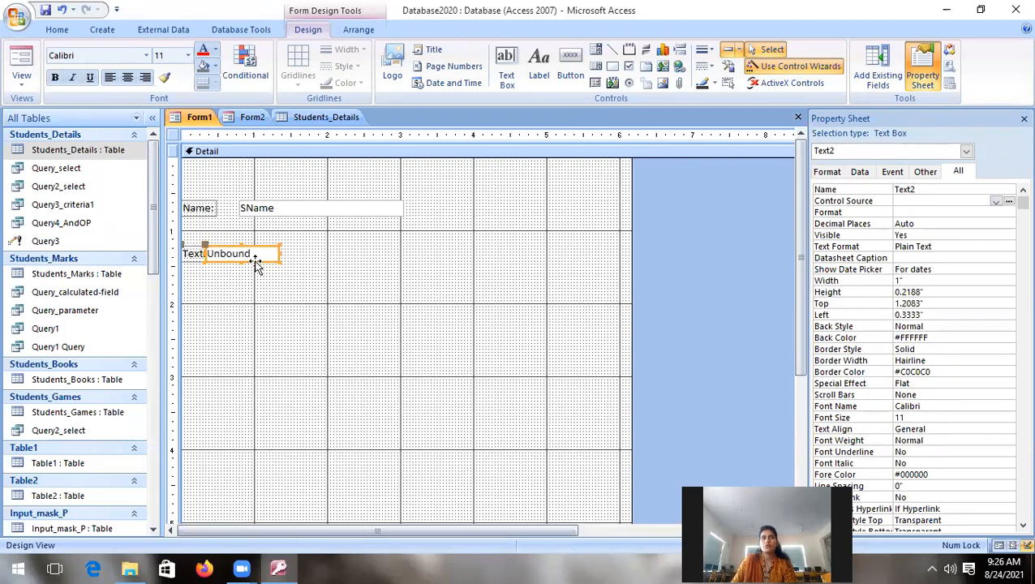
pyautogui.moveTo(203, 243); pyautogui.dragTo(248, 242)
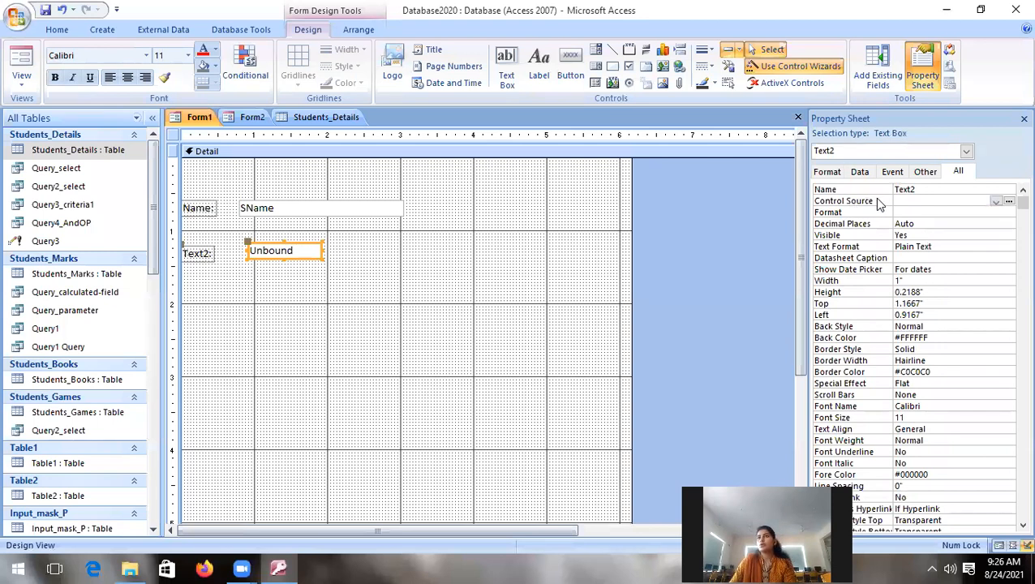
pyautogui.click(917, 201)
pyautogui.click(996, 202)
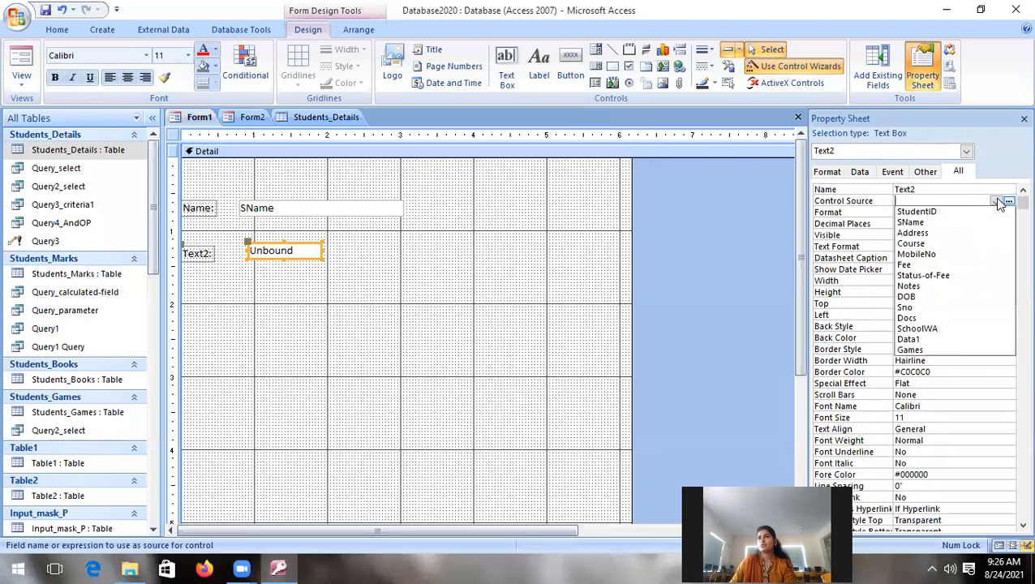
pyautogui.click(943, 234)
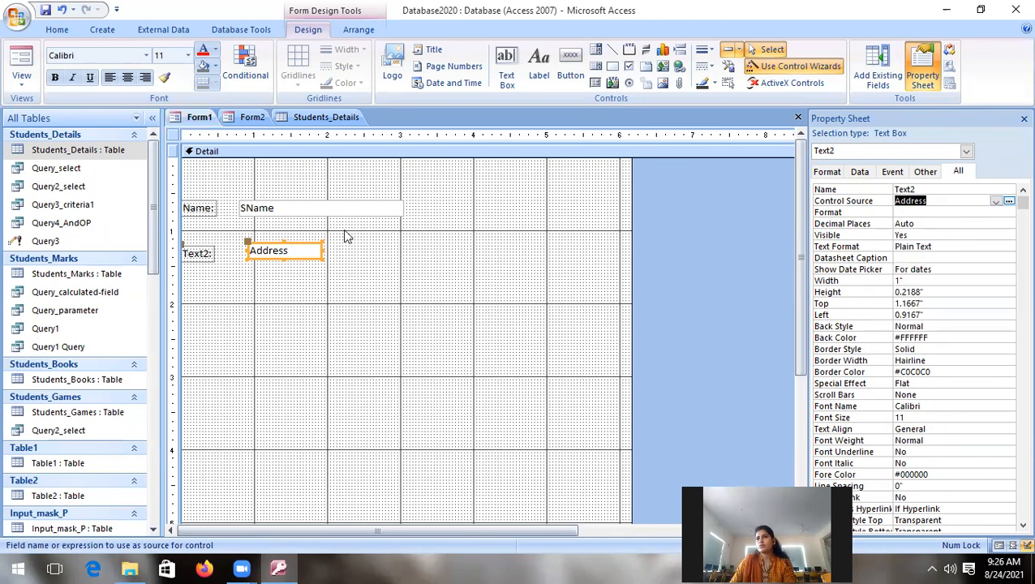
# Step: Change the caption of the label beside the Address text box to "Address:"
pyautogui.click(198, 256)
pyautogui.click(203, 254)
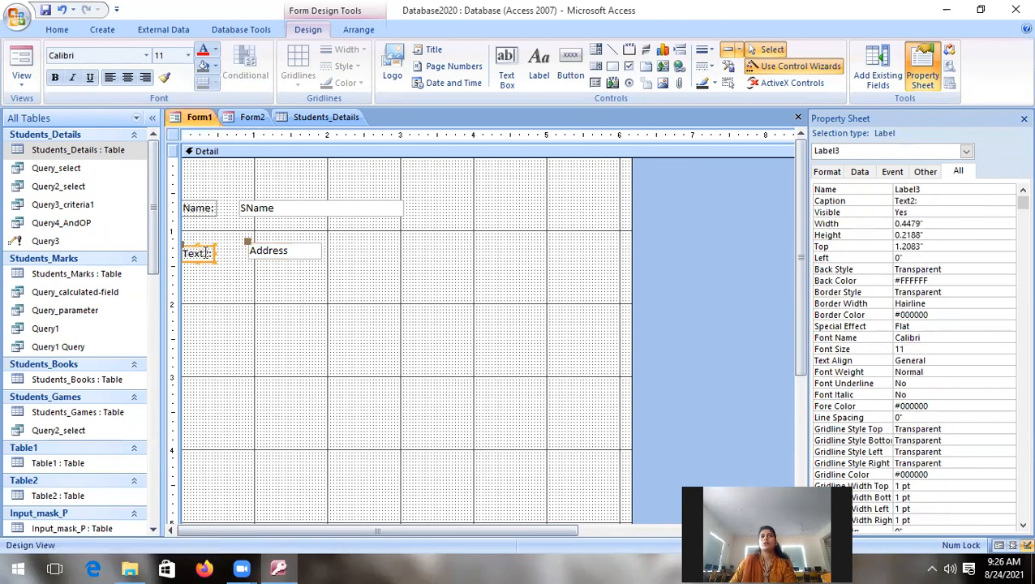
pyautogui.press('BackSpace')
pyautogui.press('BackSpace')
pyautogui.write('Address')
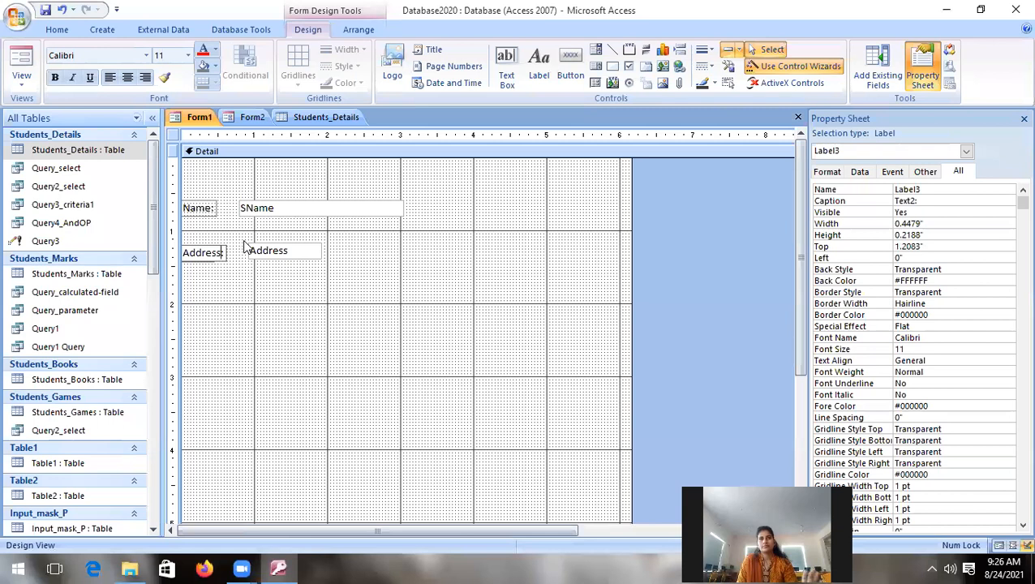
pyautogui.click(260, 325)
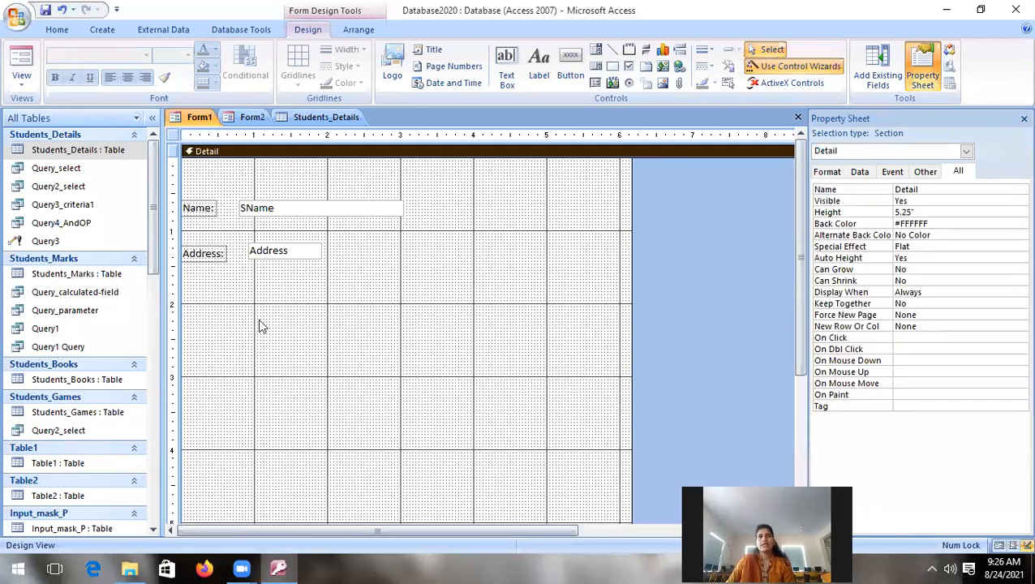
# Step: Show Form1 in Form View and compare its Name and Address data with those in Form2
pyautogui.click(21, 77)
pyautogui.click(50, 109)
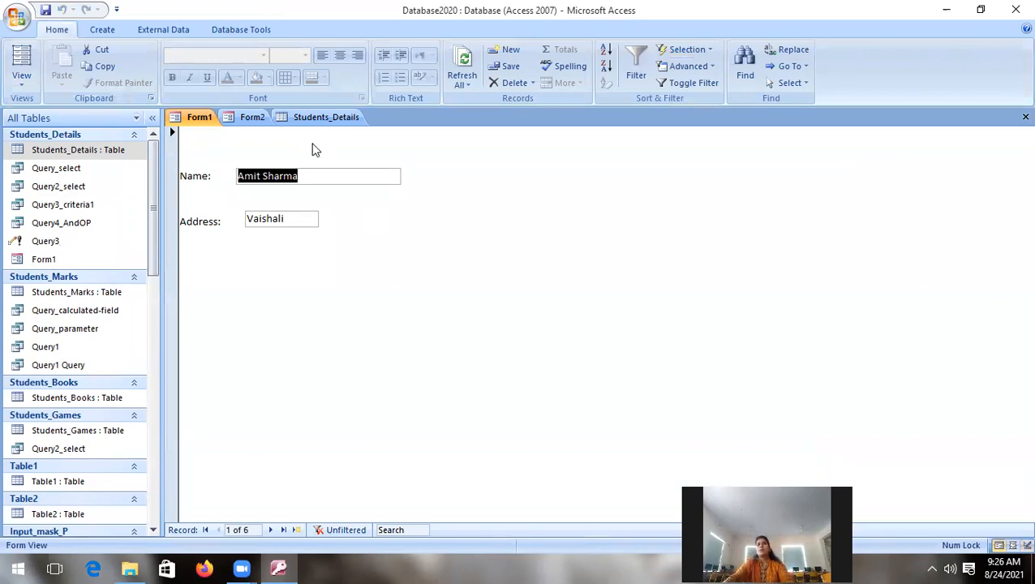
pyautogui.click(244, 118)
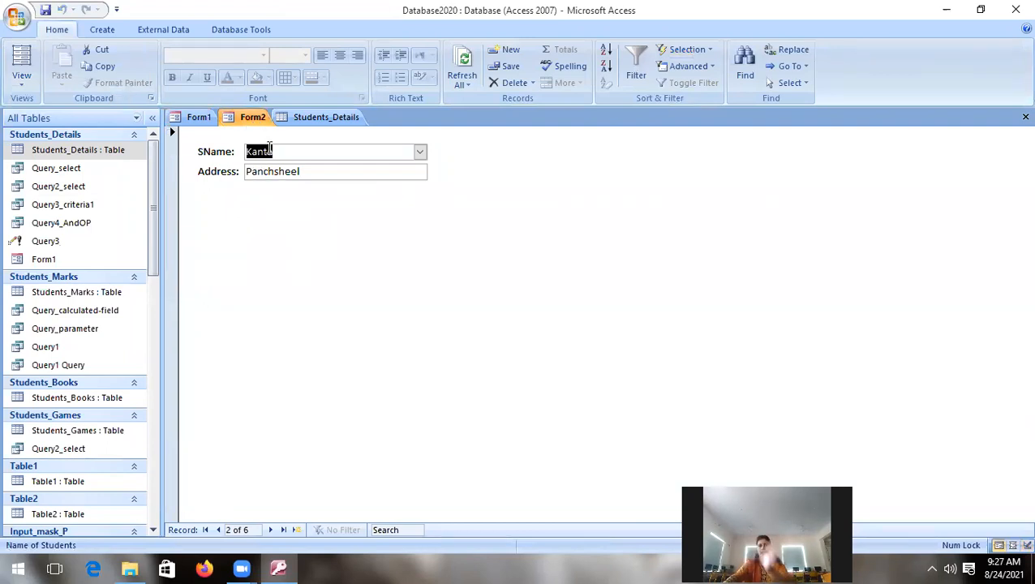
pyautogui.click(195, 119)
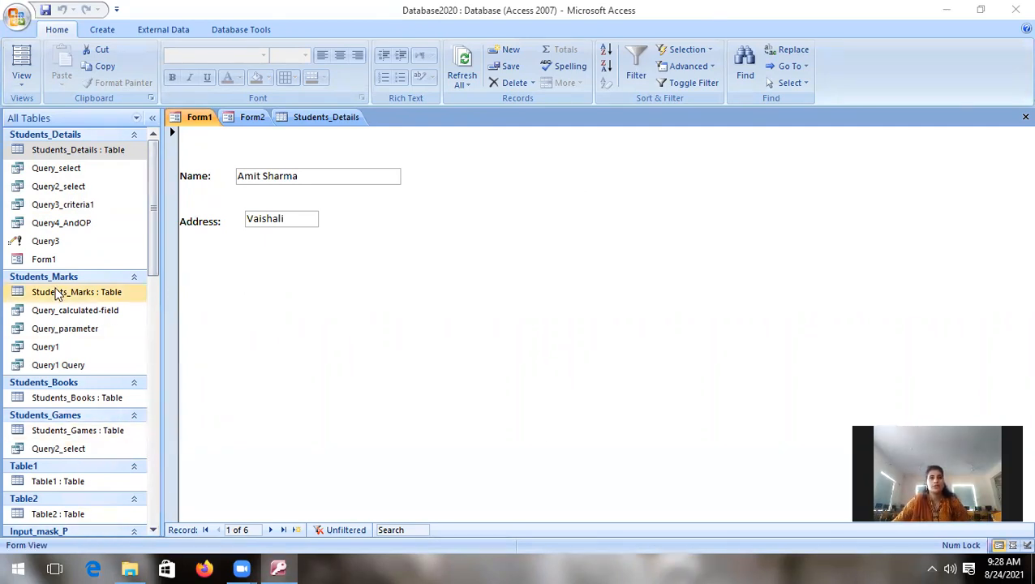
# Step: Open the Students_Marks table to view its records and look through the other database tables
pyautogui.doubleClick(131, 294)
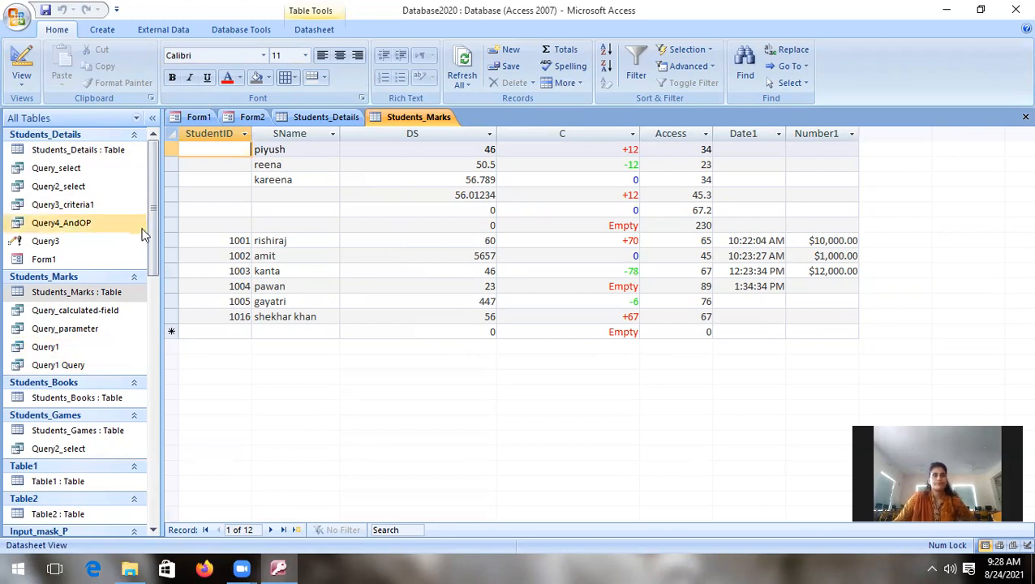
pyautogui.moveTo(153, 236); pyautogui.dragTo(158, 371)
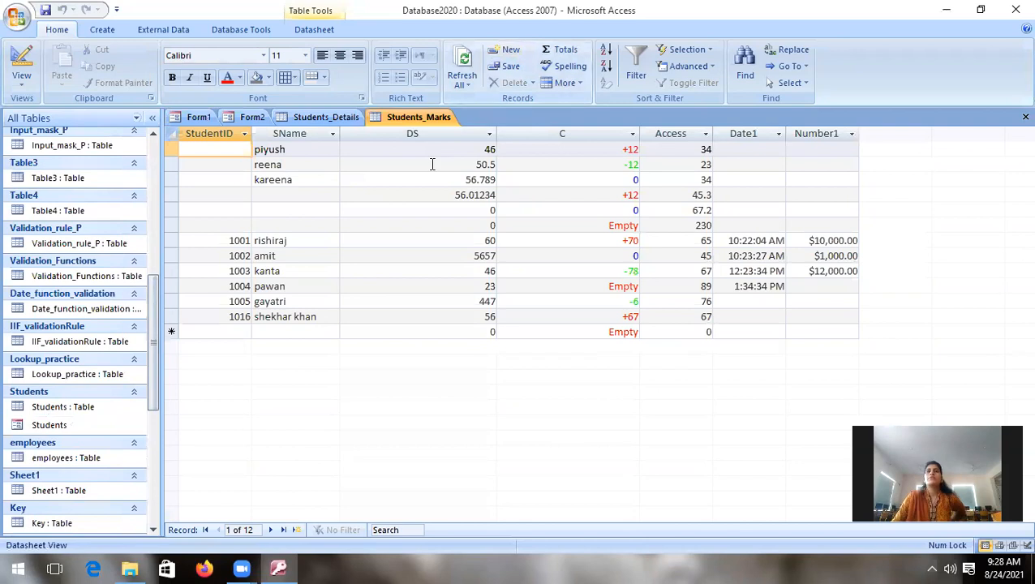
# Step: Close all open objects, saving the design changes to Form1 and saving the second form as Form2
pyautogui.rightClick(319, 118)
pyautogui.click(345, 155)
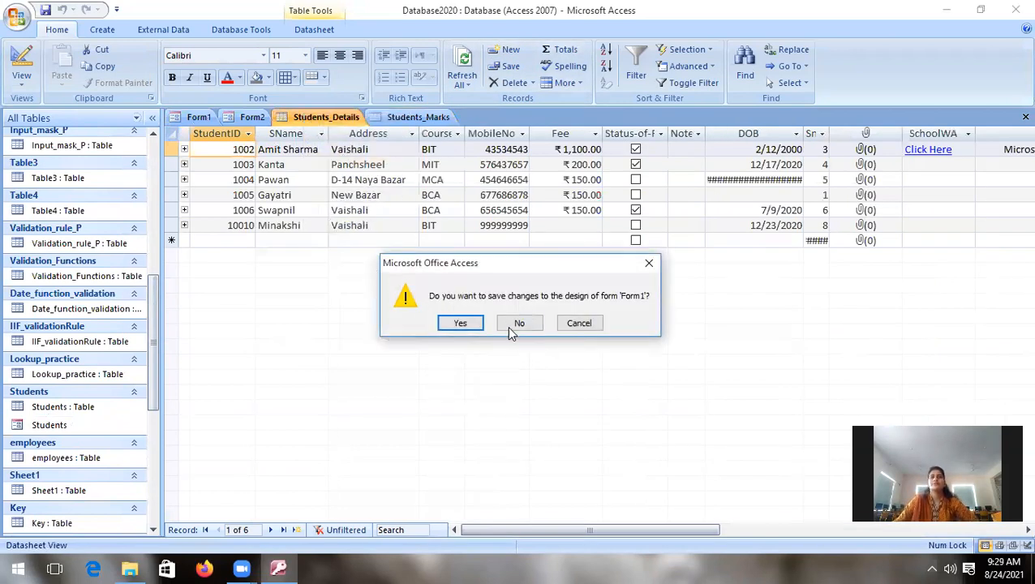
pyautogui.click(464, 324)
pyautogui.click(464, 324)
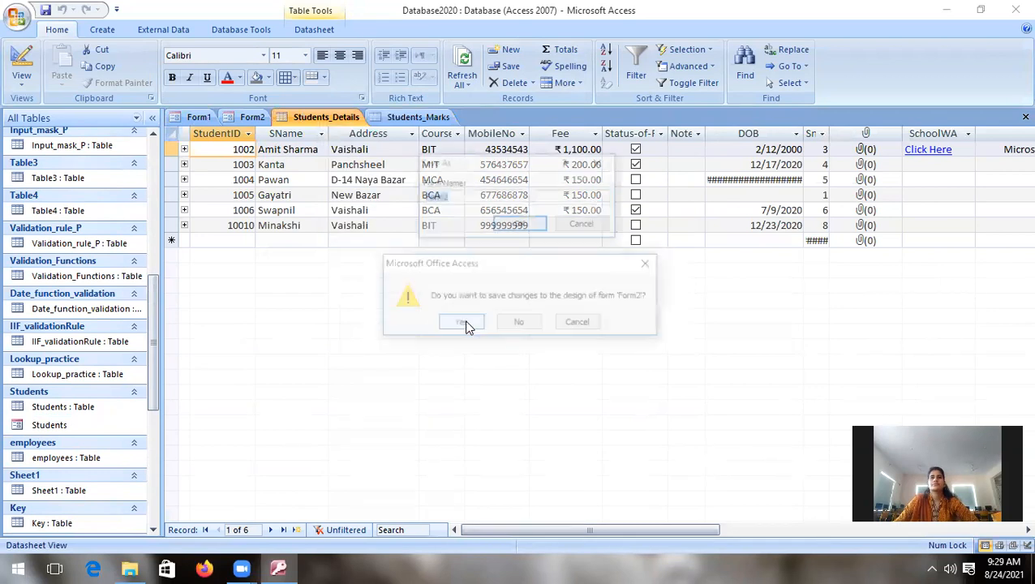
pyautogui.click(523, 224)
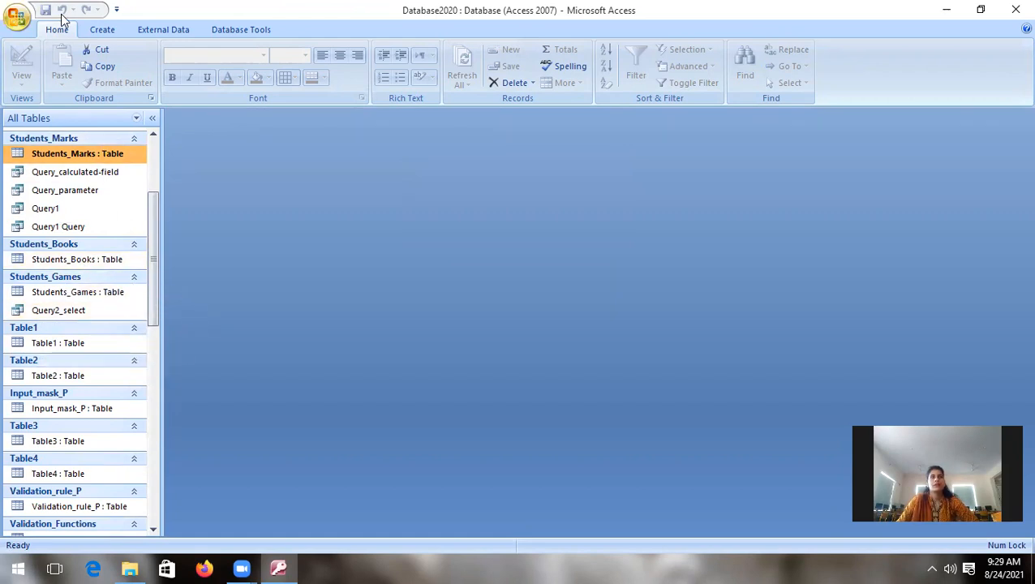
# Step: Create a blank form and add the SName, DS and Access fields from the Students_Marks table
pyautogui.click(101, 30)
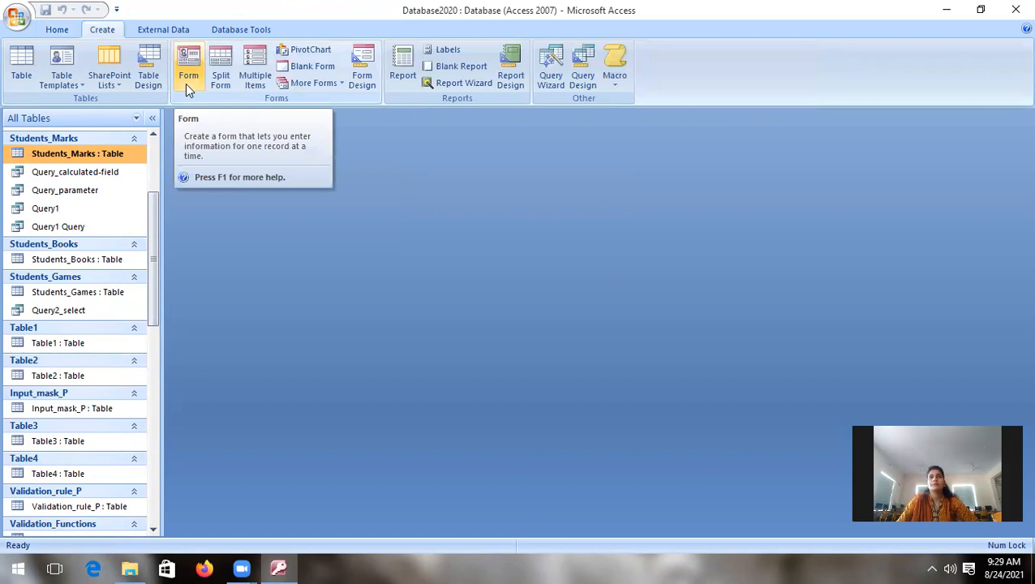
pyautogui.click(305, 67)
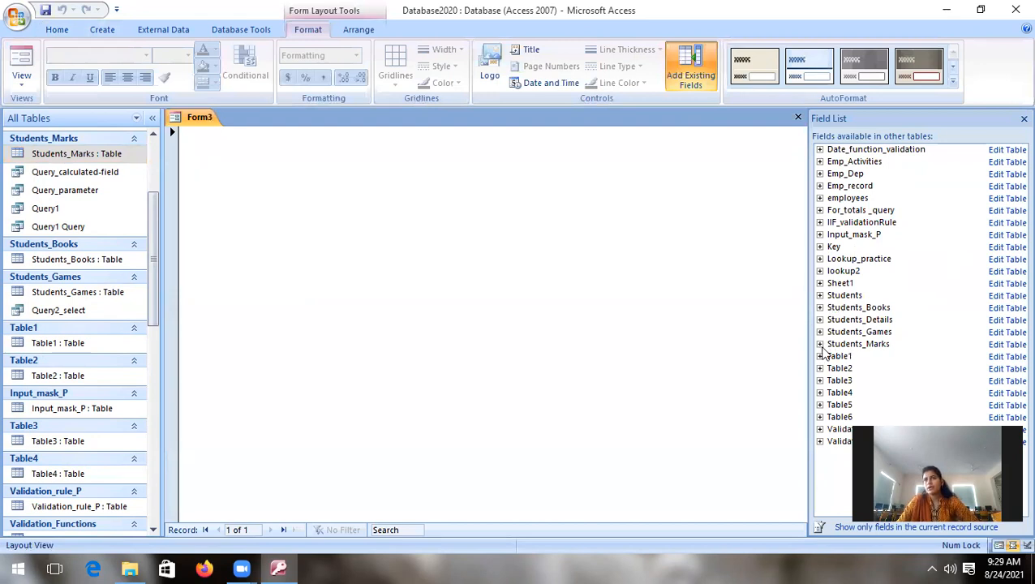
pyautogui.click(820, 344)
pyautogui.moveTo(886, 368); pyautogui.dragTo(517, 285)
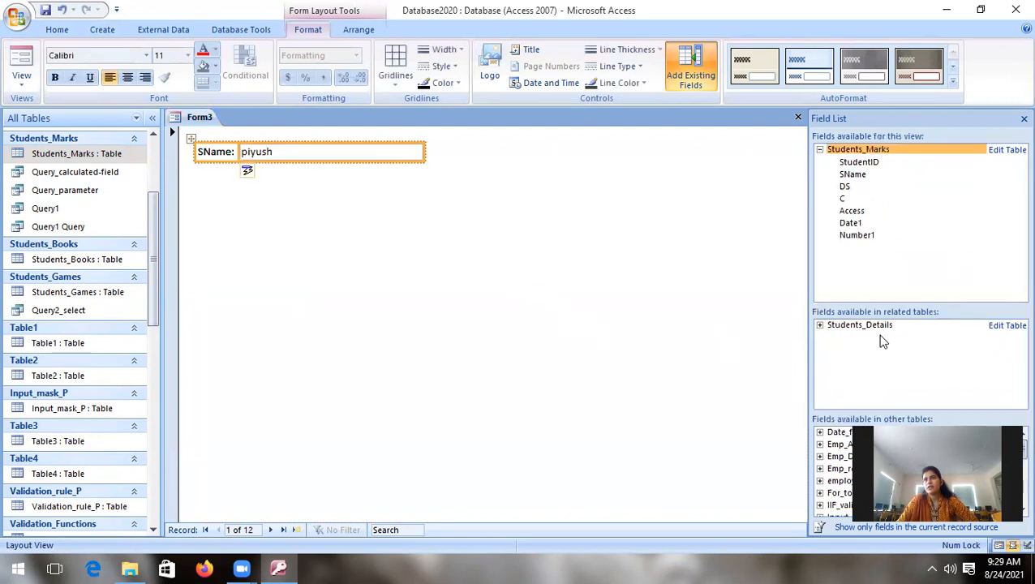
pyautogui.moveTo(846, 187); pyautogui.dragTo(398, 219)
pyautogui.moveTo(863, 215); pyautogui.dragTo(249, 196)
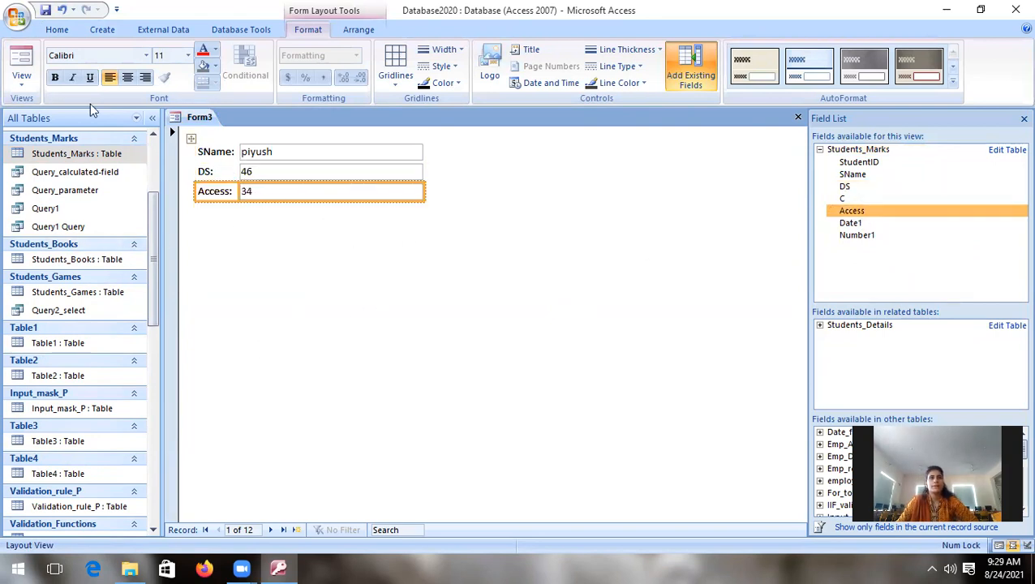
# Step: Open the Students_Marks table, compare its records with the new form, and close the field list
pyautogui.click(99, 154)
pyautogui.doubleClick(99, 154)
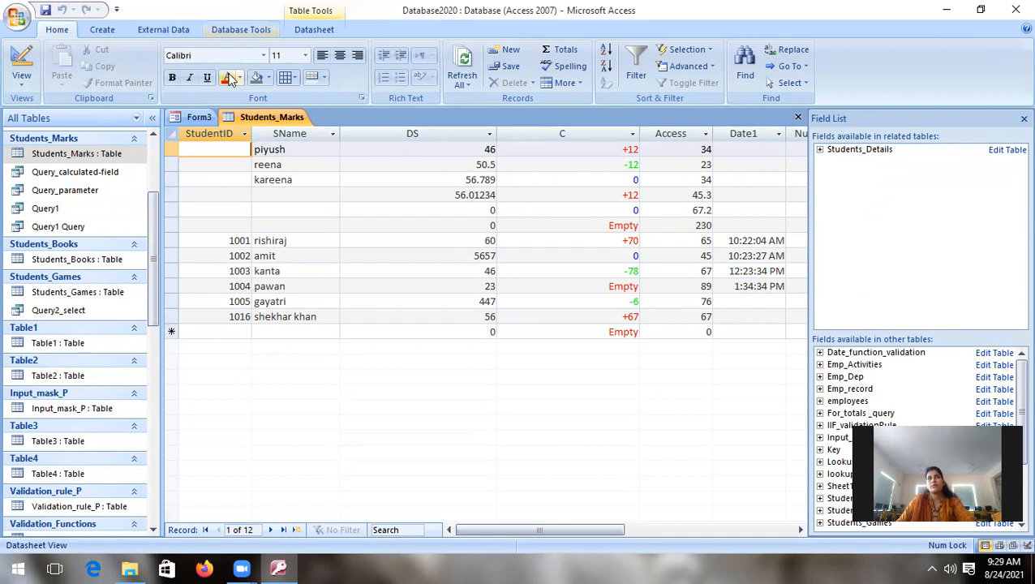
pyautogui.click(201, 118)
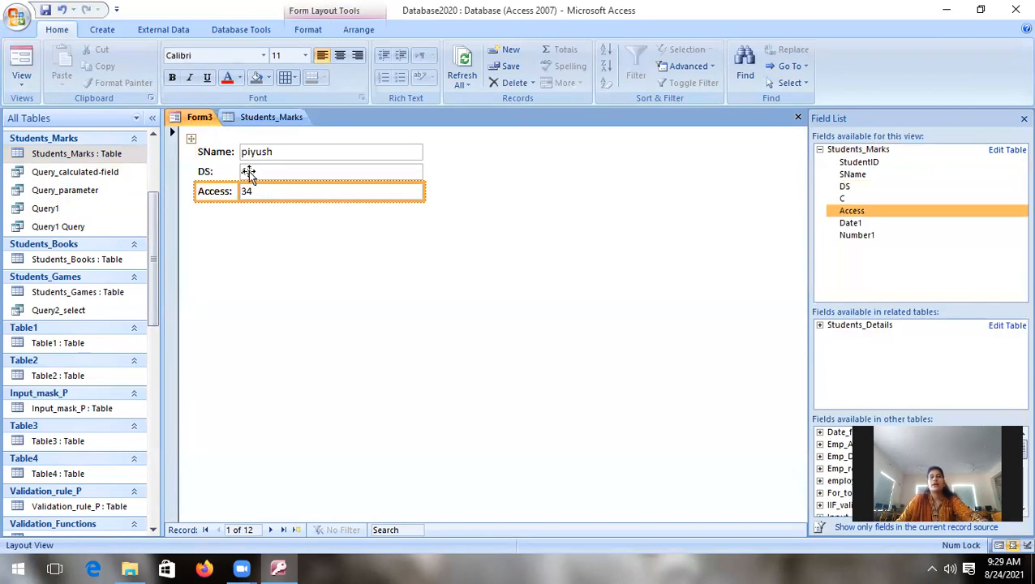
pyautogui.click(1025, 119)
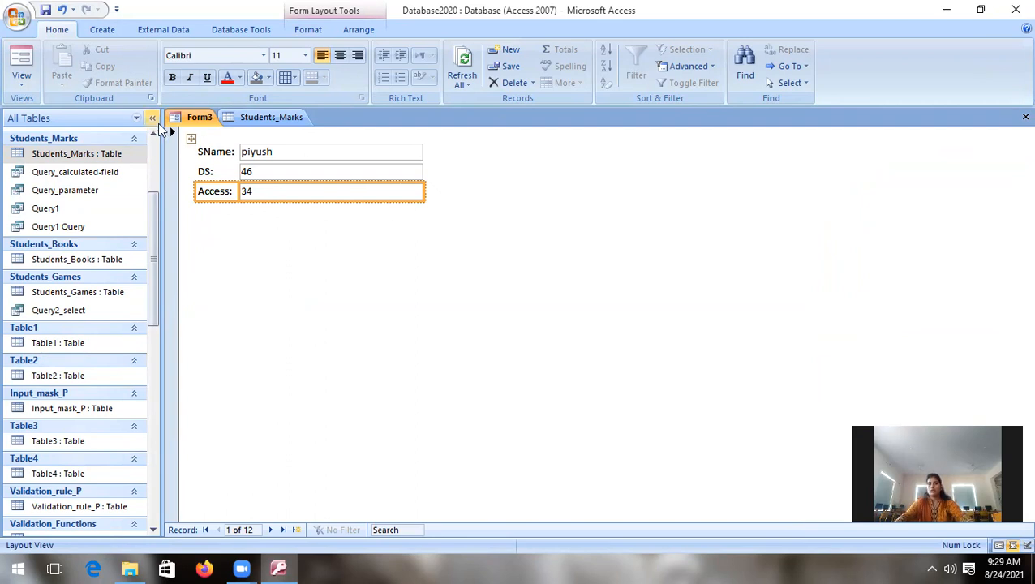
pyautogui.click(280, 116)
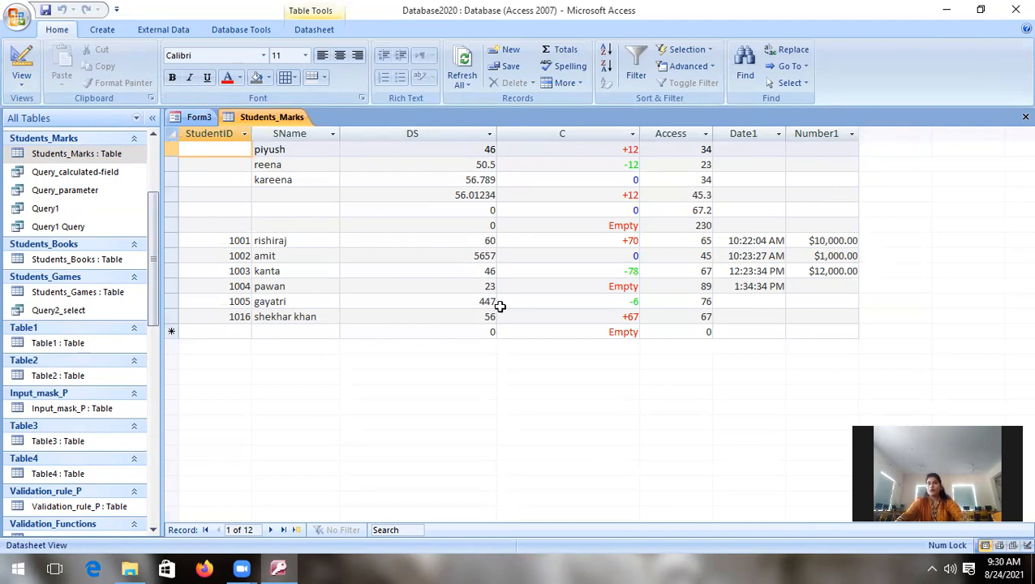
pyautogui.click(201, 117)
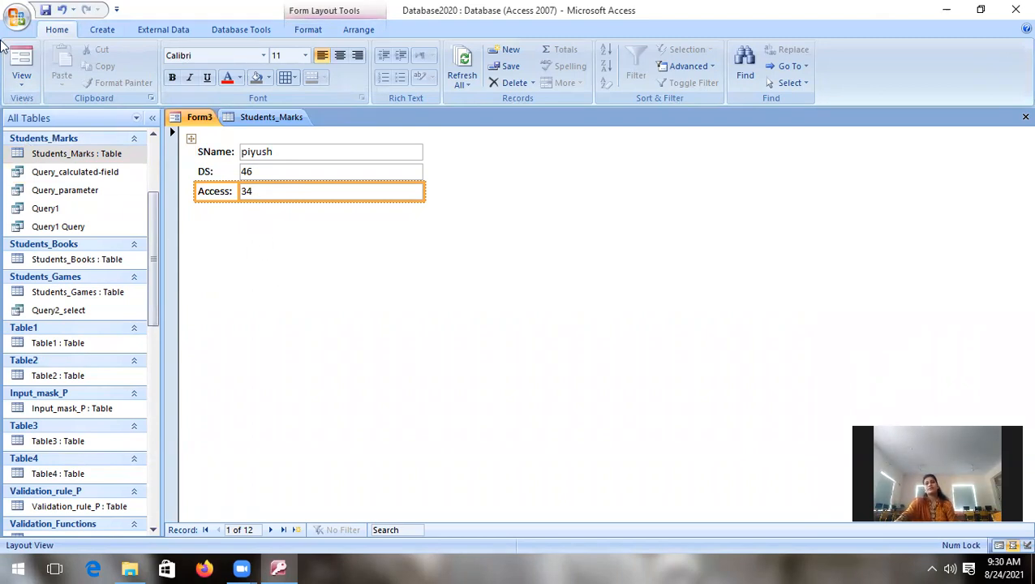
# Step: Switch Form3 to Design View and extend its Detail section to about 4.1" high
pyautogui.click(22, 78)
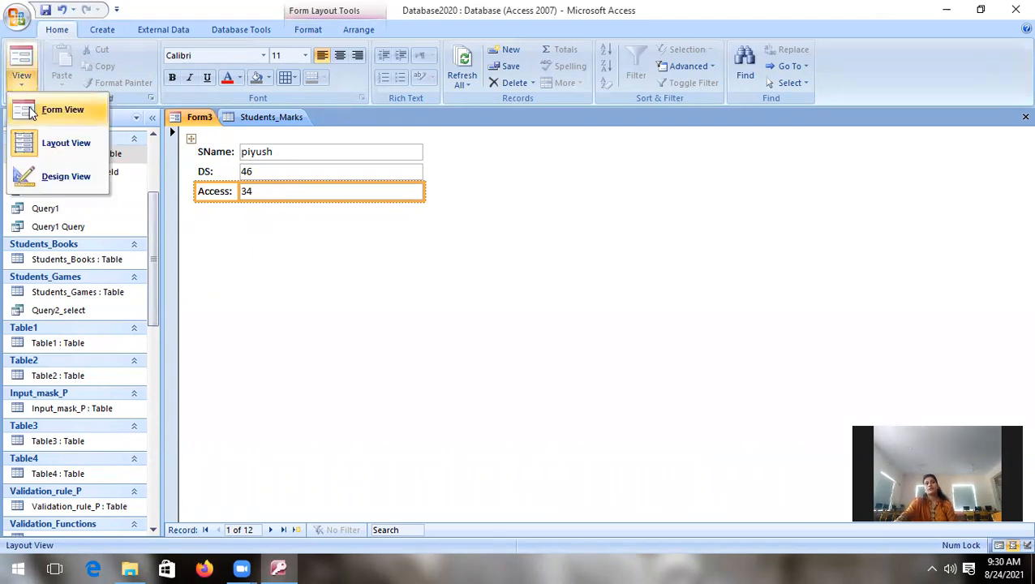
pyautogui.click(54, 169)
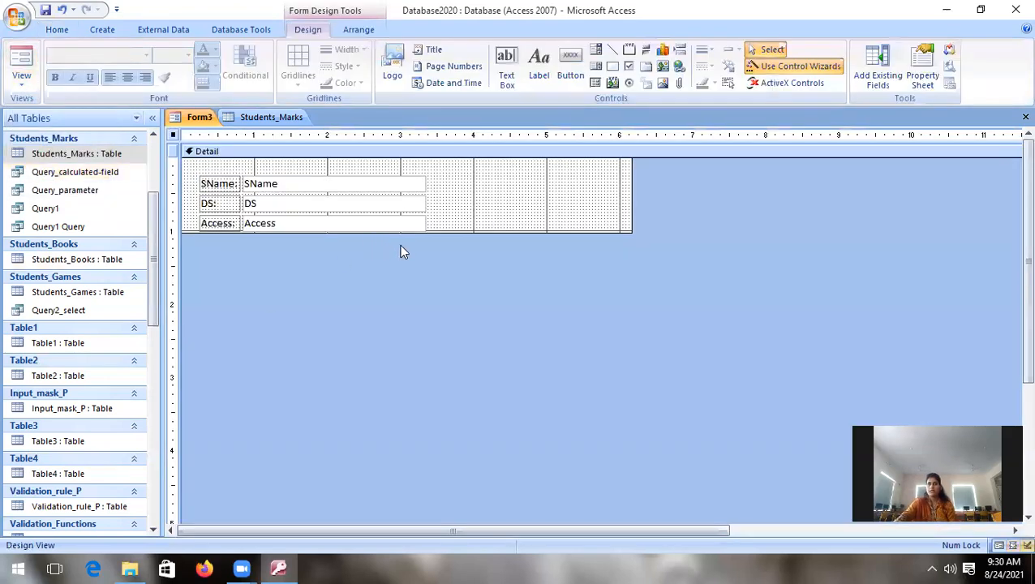
pyautogui.moveTo(457, 232); pyautogui.dragTo(453, 458)
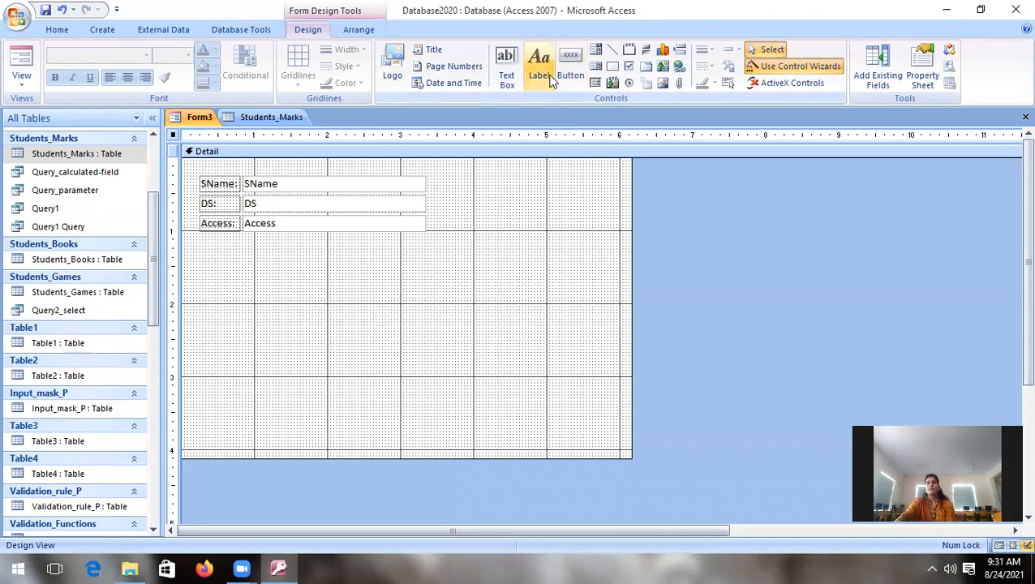
# Step: Draw an unbound text box about 2.6" wide below the Access field and reposition its label
pyautogui.click(506, 75)
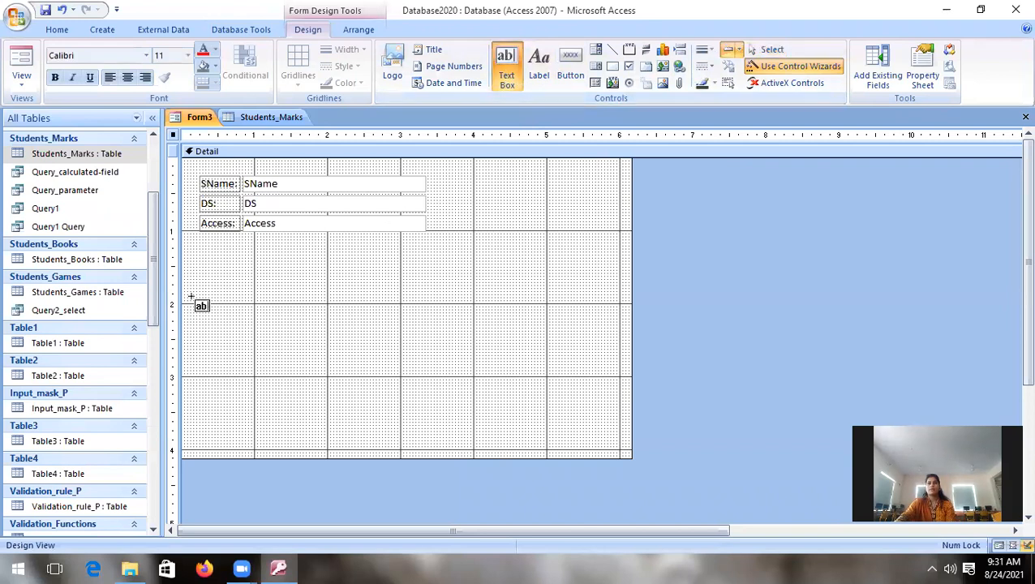
pyautogui.moveTo(207, 266); pyautogui.dragTo(388, 277)
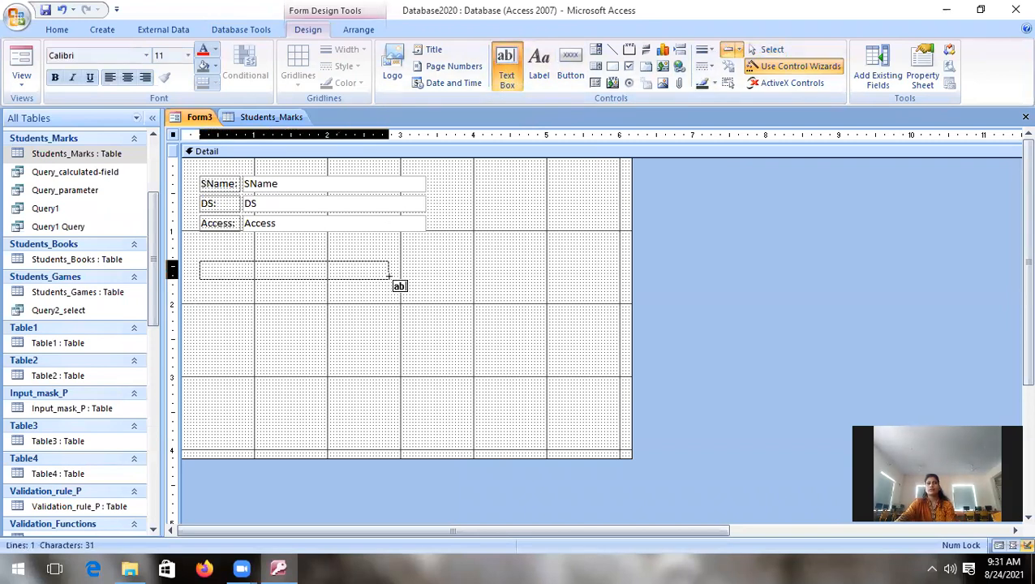
pyautogui.moveTo(204, 259)
pyautogui.mouseDown()
pyautogui.moveTo(247, 258)
pyautogui.moveTo(196, 254)
pyautogui.mouseUp()
# Step: Change the caption of the new text box's label to "Total:"
pyautogui.click(226, 262)
pyautogui.click(225, 261)
pyautogui.press('BackSpace')
pyautogui.press('BackSpace')
pyautogui.press('BackSpace')
pyautogui.press('BackSpace')
pyautogui.press('BackSpace')
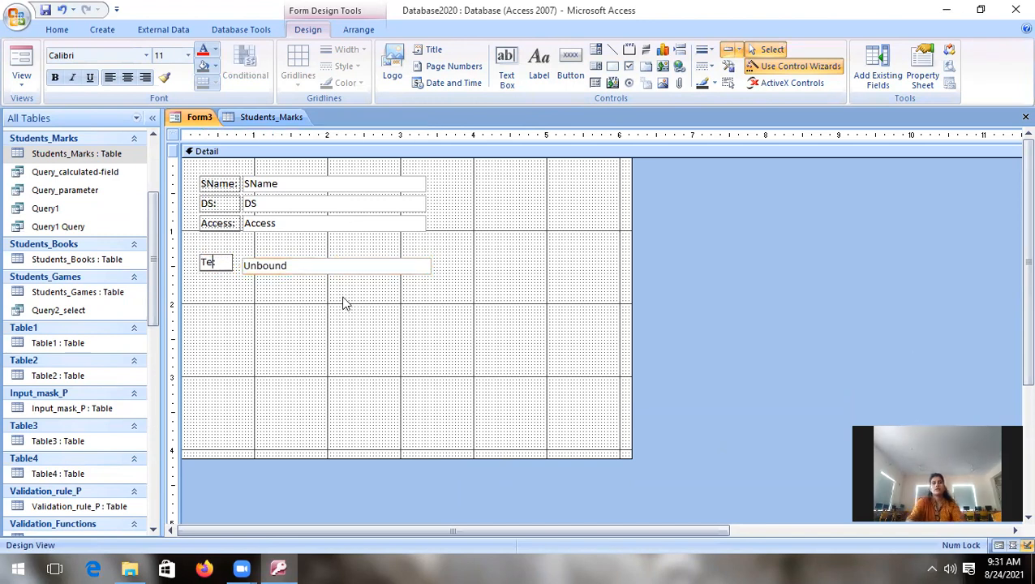
pyautogui.write('To')
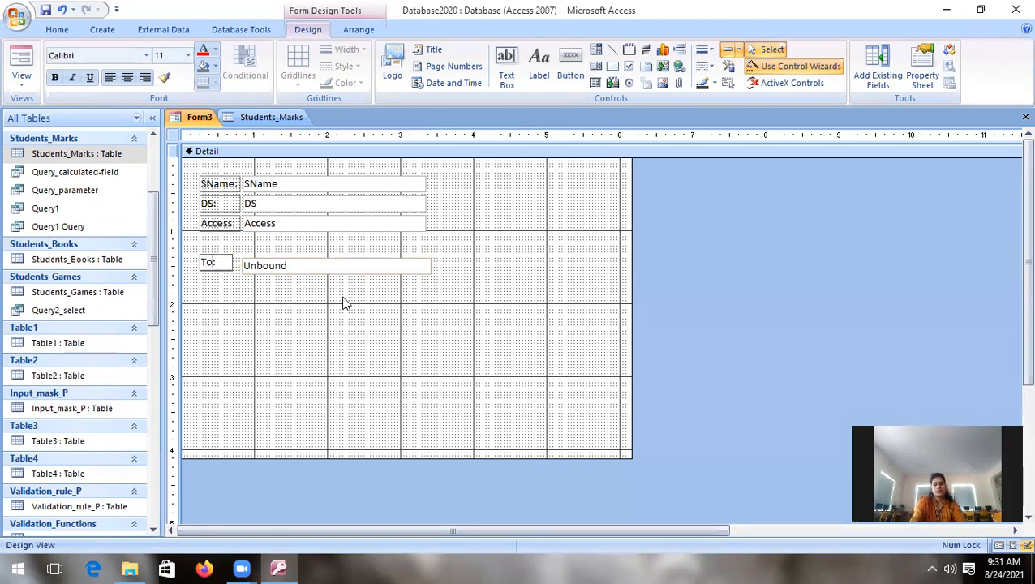
pyautogui.write('tal')
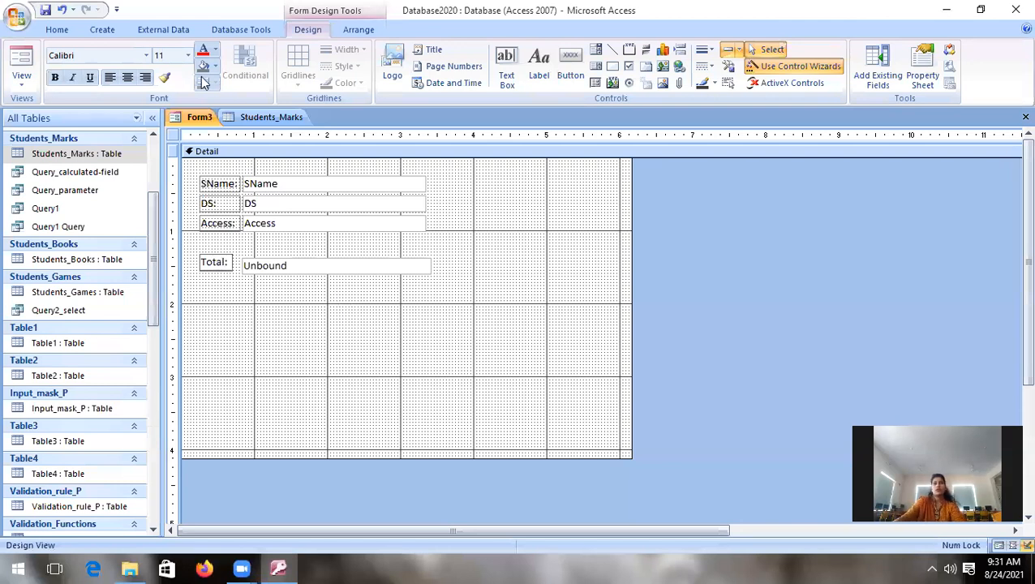
pyautogui.write(':')
# Step: Move the unbound text box slightly so it lines up with the Total label
pyautogui.click(305, 265)
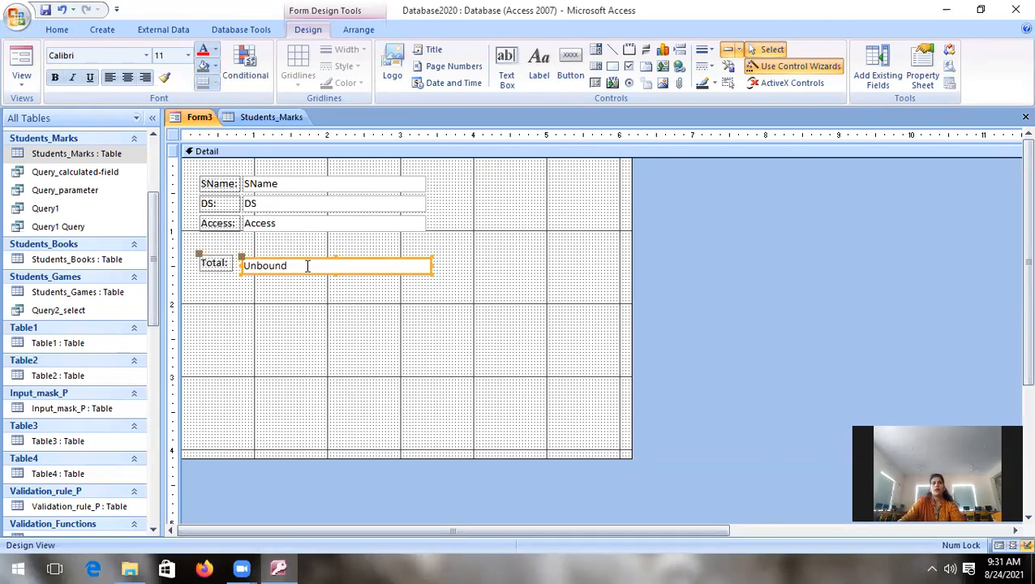
pyautogui.moveTo(241, 256); pyautogui.dragTo(242, 254)
pyautogui.click(320, 338)
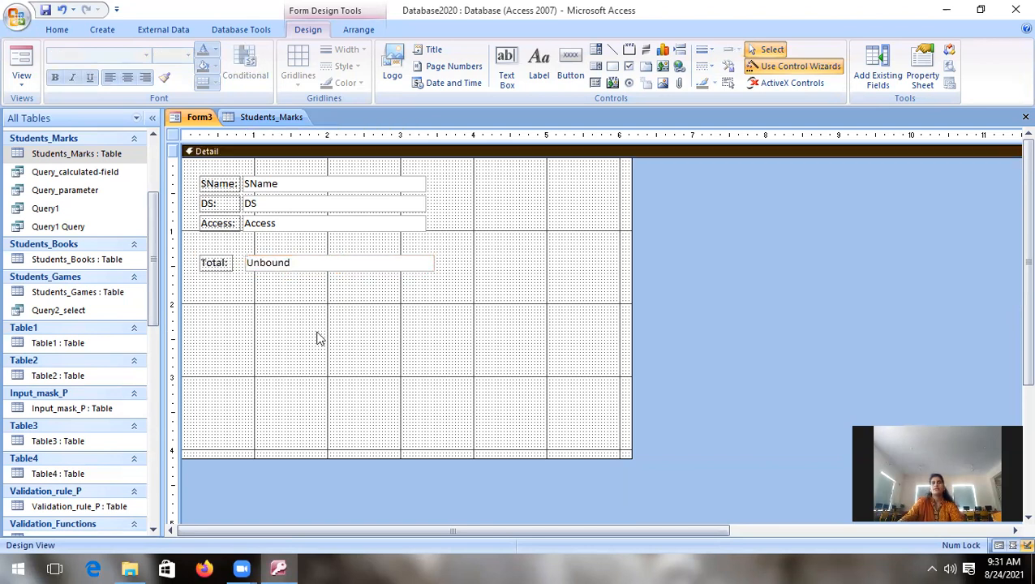
# Step: Set the unbound text box's expression to =[DS]+[Access]
pyautogui.click(298, 261)
pyautogui.click(299, 259)
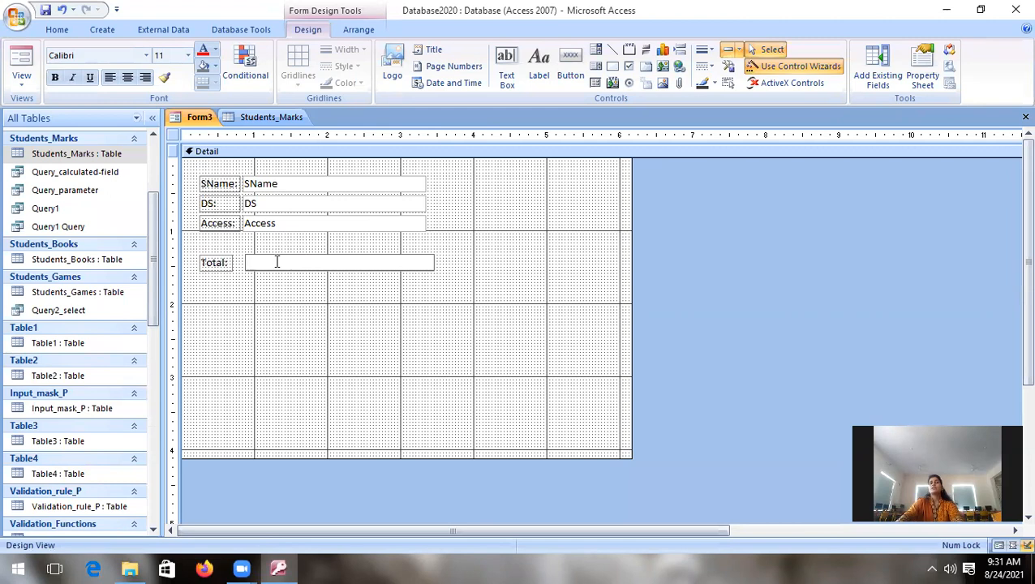
pyautogui.write('=')
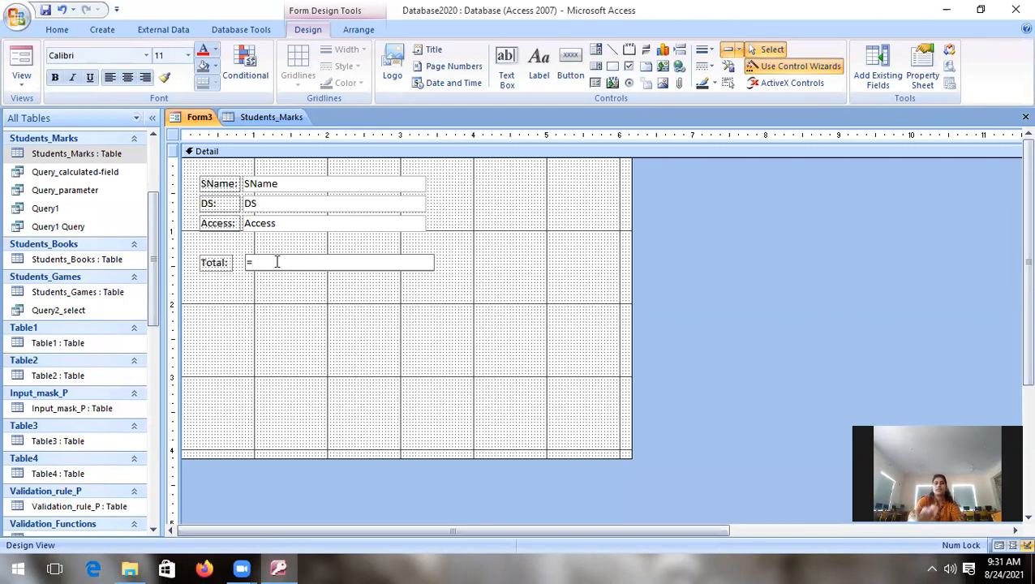
pyautogui.write('[')
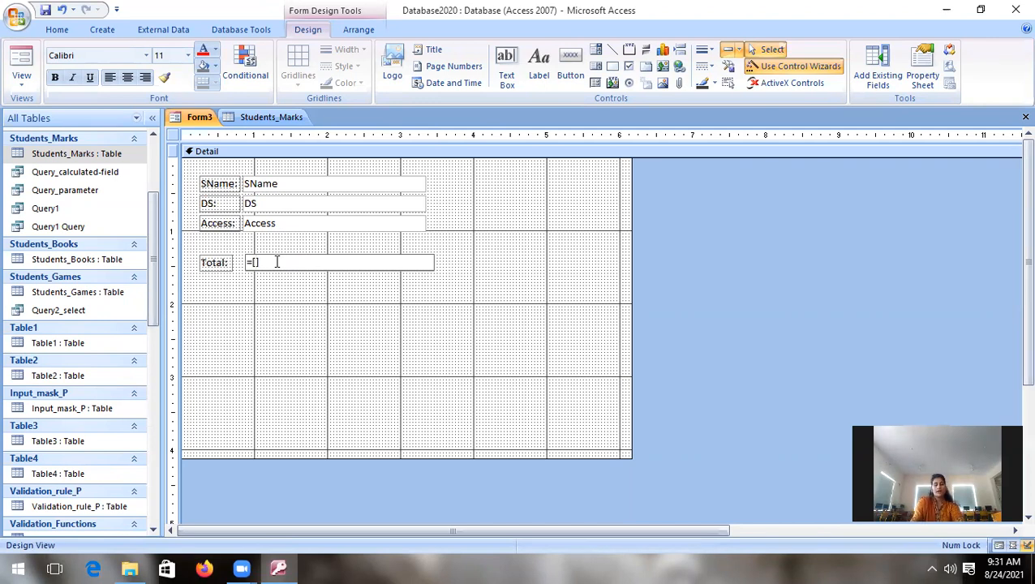
pyautogui.write('DS')
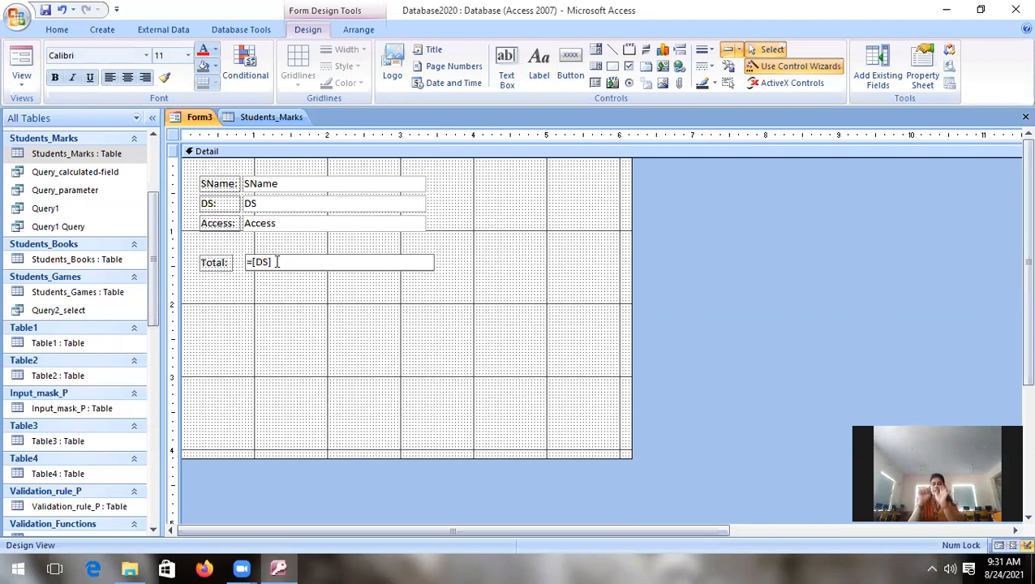
pyautogui.write(']+[A')
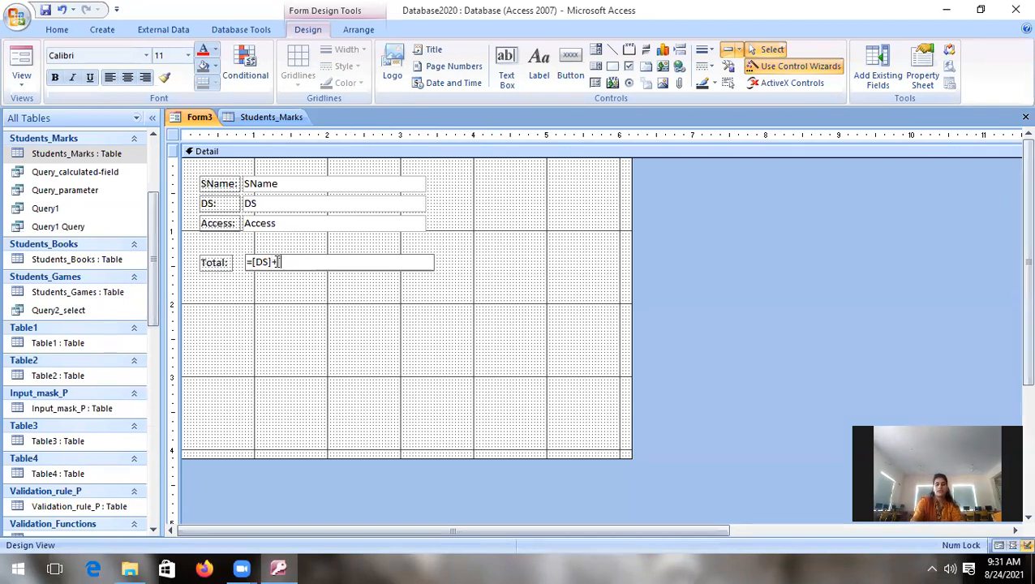
pyautogui.write('ccess')
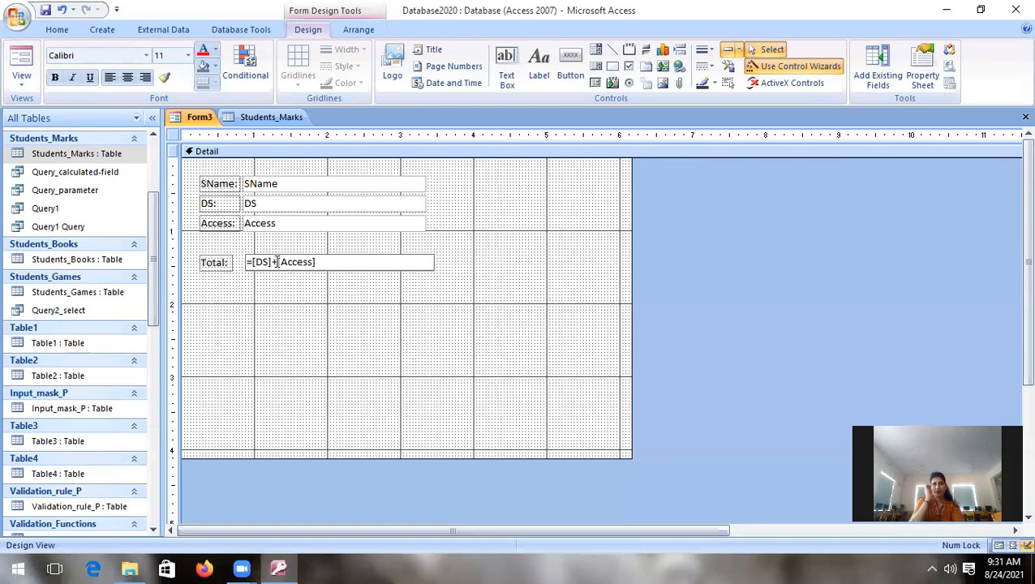
pyautogui.click(330, 388)
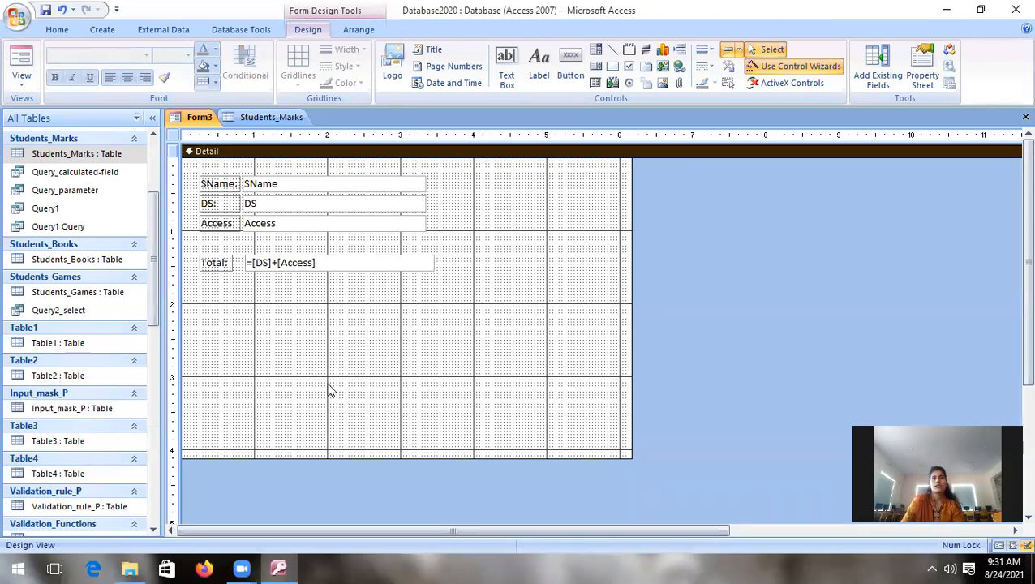
# Step: Save the form as Form3 and switch it to Form View
pyautogui.hotkey('ctrl', 's')
pyautogui.click(528, 227)
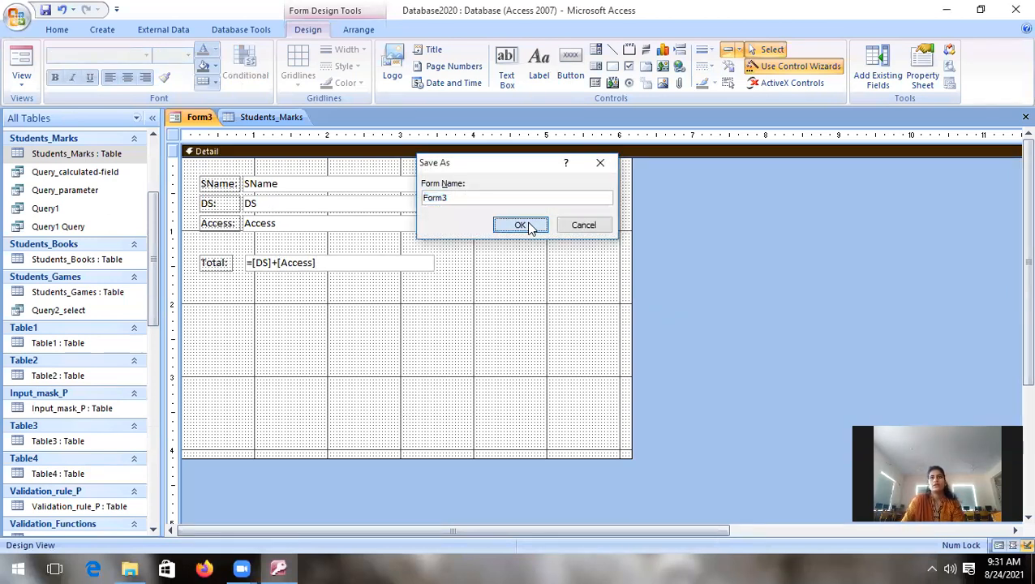
pyautogui.click(22, 86)
pyautogui.click(52, 108)
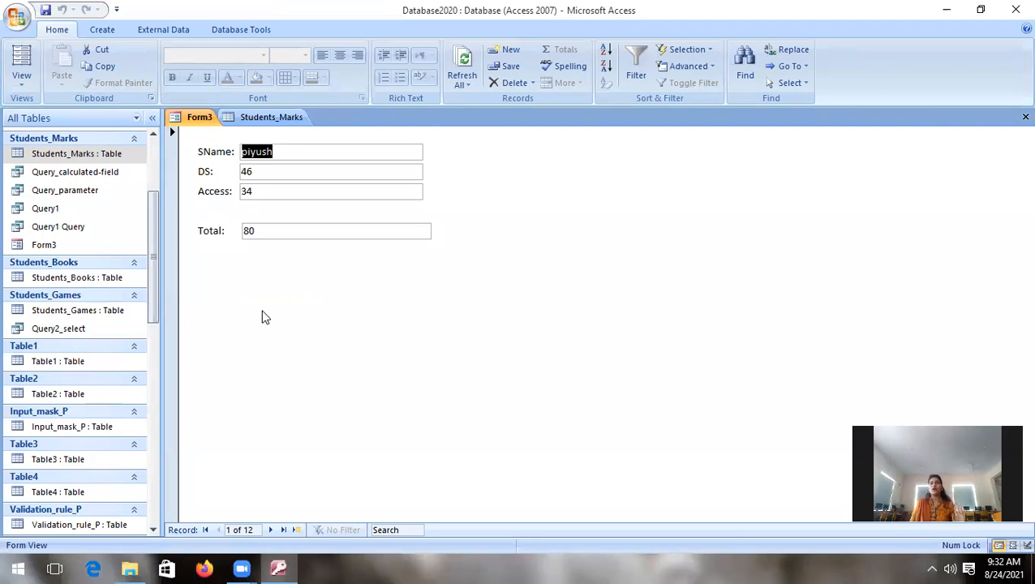
# Step: Browse forward through Form3's records to check the calculated Total against the DS and Access marks
pyautogui.press('Tab')
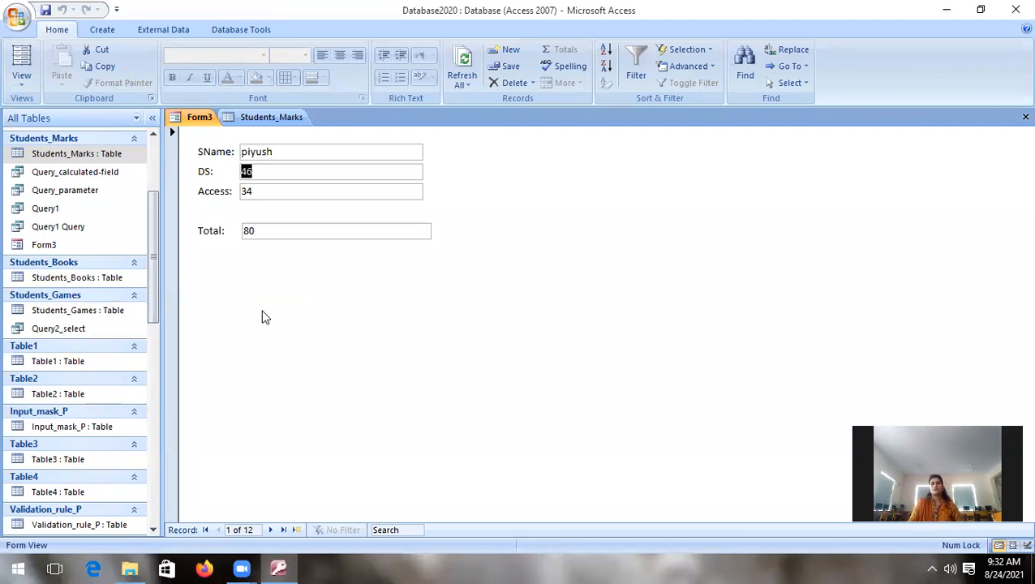
pyautogui.click(270, 530)
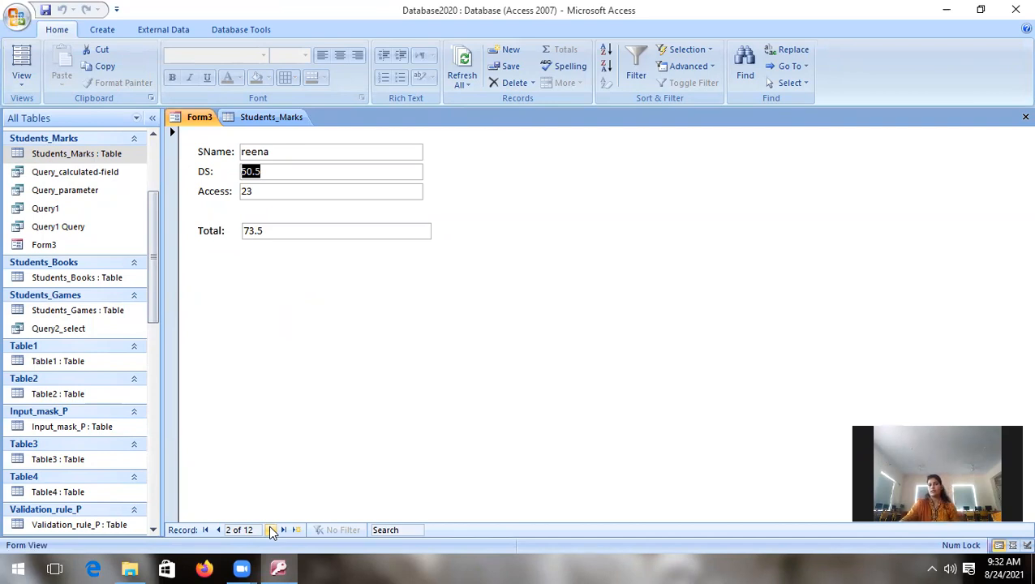
pyautogui.click(272, 530)
pyautogui.click(272, 530)
pyautogui.click(272, 530)
pyautogui.click(272, 530)
pyautogui.click(272, 530)
pyautogui.click(272, 530)
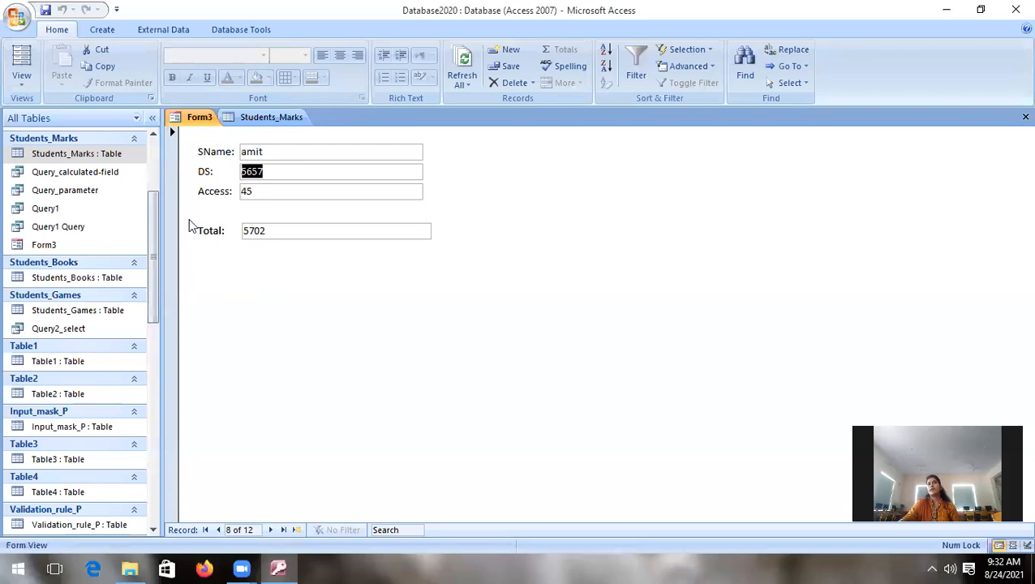
pyautogui.click(468, 532)
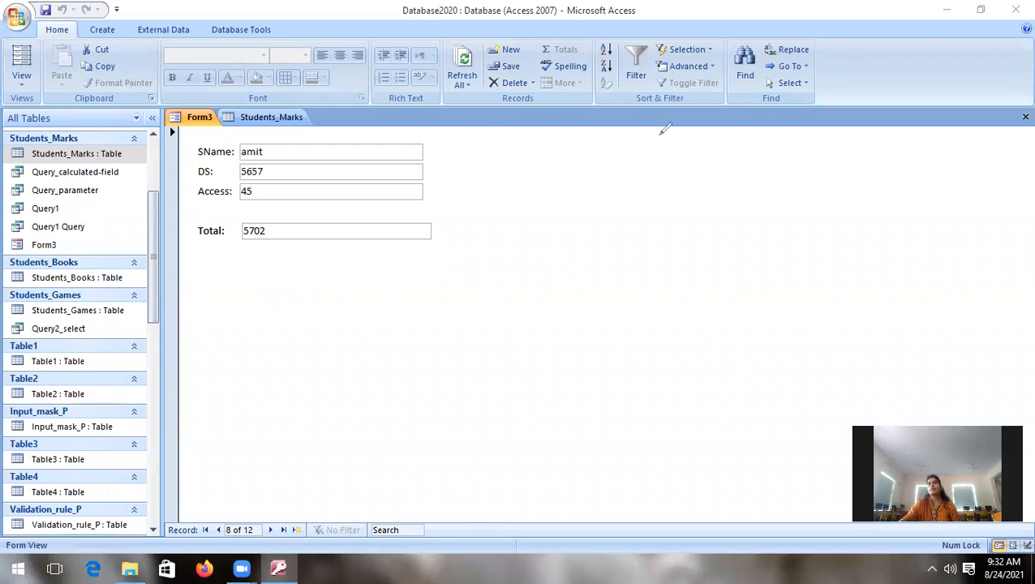
pyautogui.moveTo(183, 209)
pyautogui.mouseDown()
pyautogui.moveTo(430, 194)
pyautogui.moveTo(338, 270)
pyautogui.moveTo(169, 220)
pyautogui.moveTo(209, 203)
pyautogui.mouseUp()
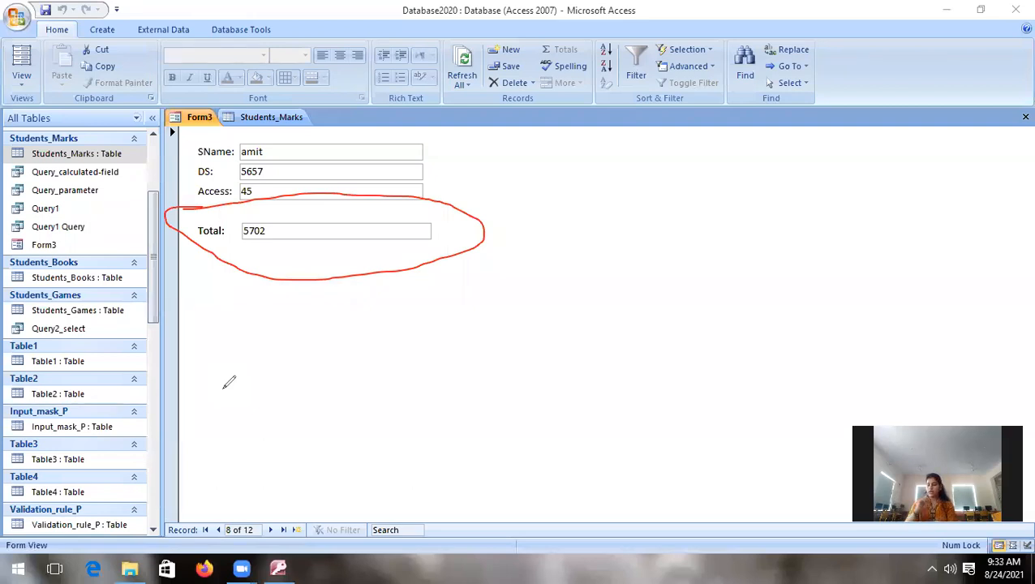
pyautogui.moveTo(528, 134)
pyautogui.mouseDown()
pyautogui.moveTo(527, 477)
pyautogui.moveTo(839, 469)
pyautogui.mouseUp()
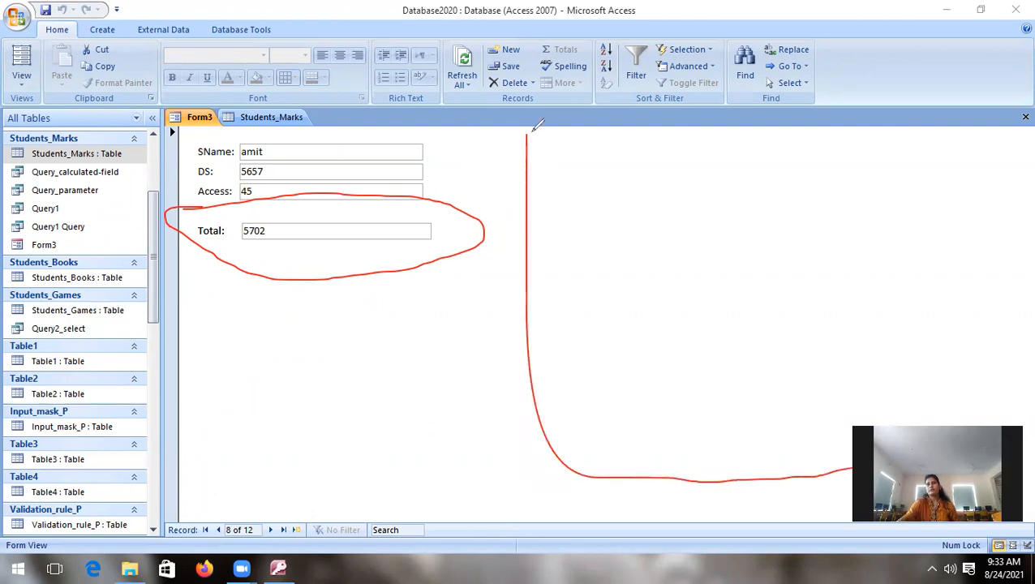
pyautogui.moveTo(544, 130)
pyautogui.mouseDown()
pyautogui.moveTo(755, 134)
pyautogui.moveTo(837, 153)
pyautogui.moveTo(872, 418)
pyautogui.mouseUp()
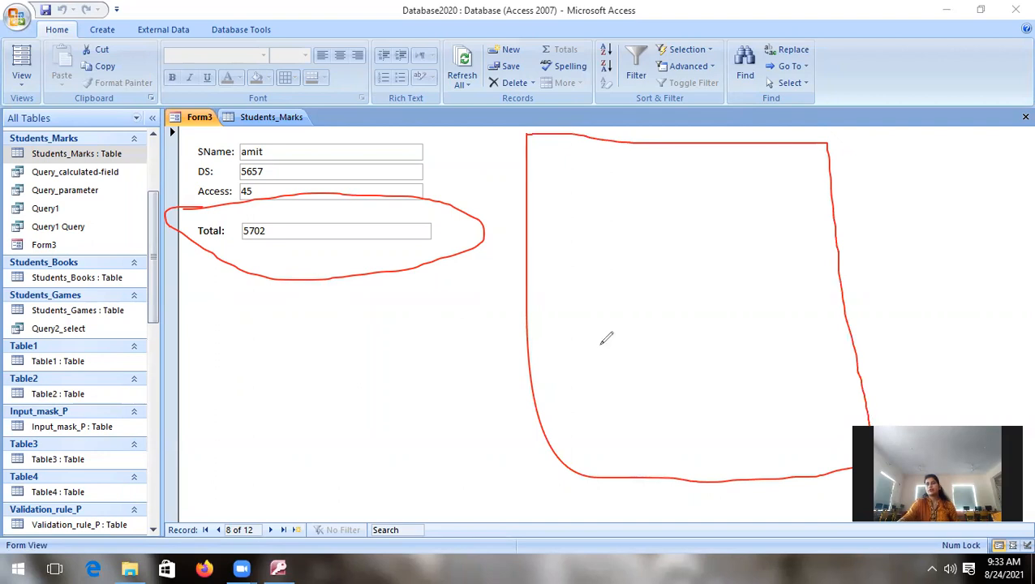
pyautogui.moveTo(916, 66)
pyautogui.mouseDown()
pyautogui.moveTo(917, 94)
pyautogui.moveTo(899, 81)
pyautogui.moveTo(924, 97)
pyautogui.moveTo(921, 59)
pyautogui.moveTo(903, 84)
pyautogui.mouseUp()
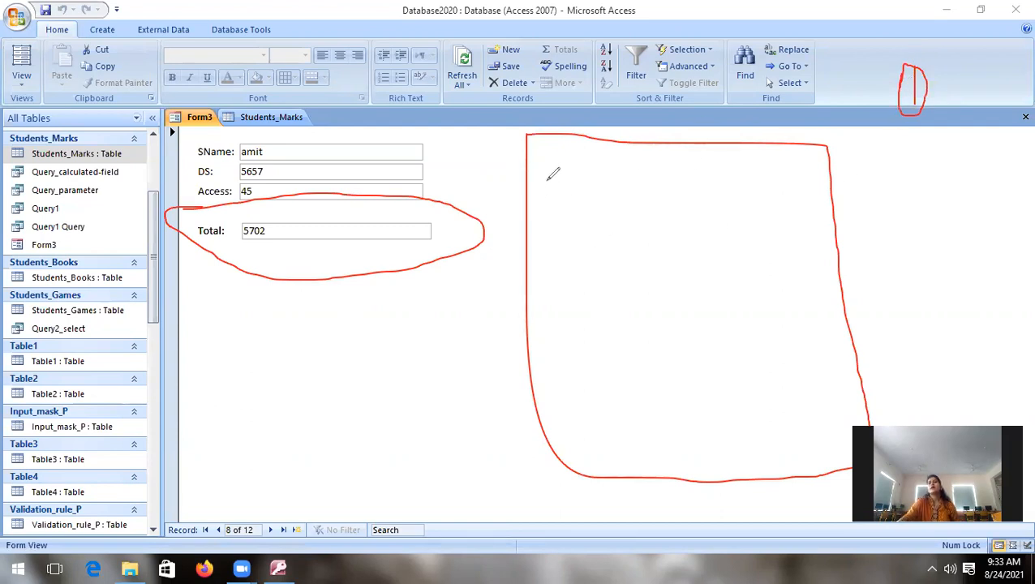
pyautogui.moveTo(547, 178)
pyautogui.mouseDown()
pyautogui.moveTo(535, 200)
pyautogui.moveTo(560, 194)
pyautogui.moveTo(568, 206)
pyautogui.mouseUp()
pyautogui.moveTo(593, 169)
pyautogui.mouseDown()
pyautogui.moveTo(598, 196)
pyautogui.moveTo(603, 161)
pyautogui.moveTo(691, 205)
pyautogui.moveTo(807, 203)
pyautogui.moveTo(808, 167)
pyautogui.moveTo(654, 164)
pyautogui.mouseUp()
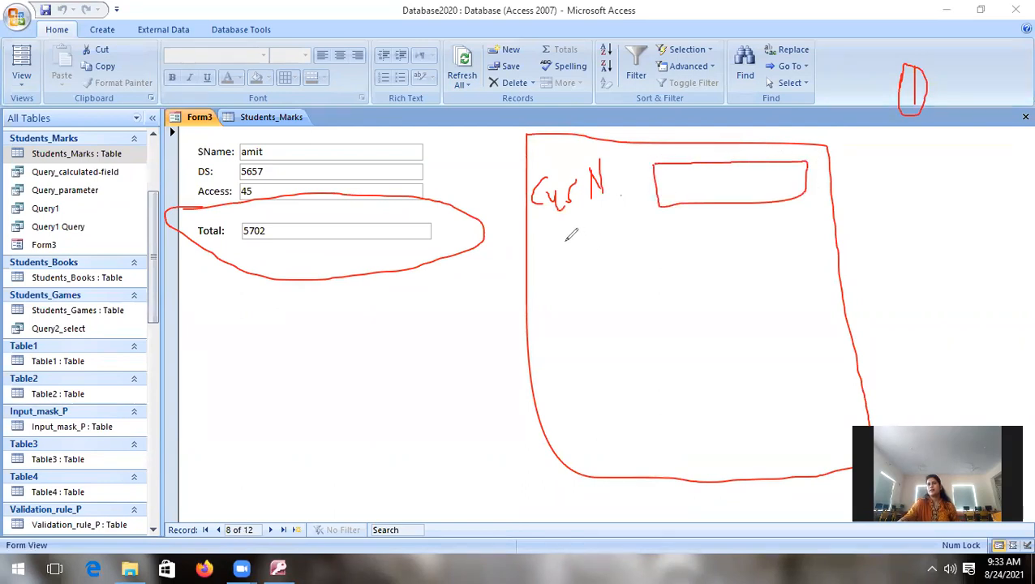
pyautogui.moveTo(536, 247)
pyautogui.mouseDown()
pyautogui.moveTo(536, 266)
pyautogui.moveTo(544, 244)
pyautogui.moveTo(560, 260)
pyautogui.moveTo(581, 247)
pyautogui.moveTo(623, 280)
pyautogui.moveTo(636, 247)
pyautogui.moveTo(625, 260)
pyautogui.moveTo(826, 253)
pyautogui.moveTo(821, 224)
pyautogui.moveTo(670, 222)
pyautogui.moveTo(662, 236)
pyautogui.mouseUp()
pyautogui.click(638, 258)
pyautogui.moveTo(797, 227)
pyautogui.mouseDown()
pyautogui.moveTo(801, 253)
pyautogui.moveTo(817, 230)
pyautogui.mouseUp()
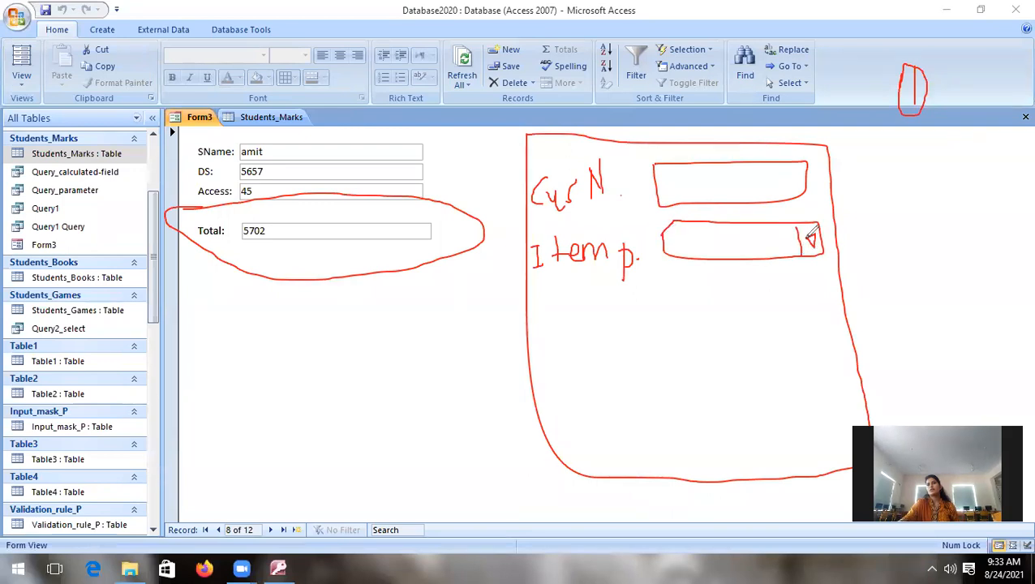
pyautogui.moveTo(566, 293)
pyautogui.mouseDown()
pyautogui.moveTo(549, 306)
pyautogui.moveTo(568, 323)
pyautogui.moveTo(566, 296)
pyautogui.moveTo(578, 319)
pyautogui.moveTo(590, 290)
pyautogui.mouseUp()
pyautogui.moveTo(680, 275)
pyautogui.mouseDown()
pyautogui.moveTo(779, 315)
pyautogui.moveTo(797, 294)
pyautogui.moveTo(667, 276)
pyautogui.mouseUp()
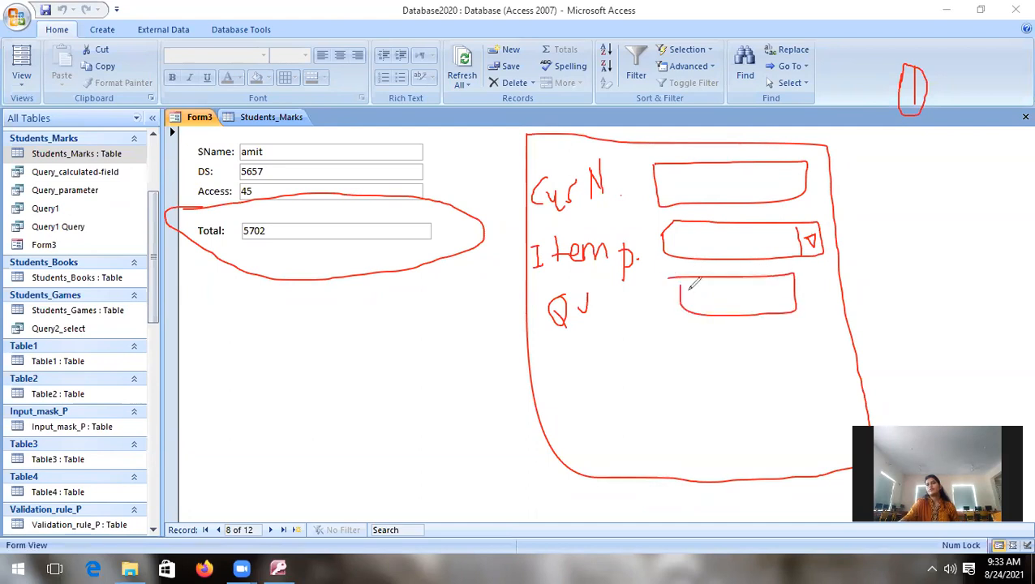
pyautogui.moveTo(777, 293)
pyautogui.mouseDown()
pyautogui.moveTo(788, 282)
pyautogui.moveTo(771, 312)
pyautogui.mouseUp()
pyautogui.moveTo(564, 383)
pyautogui.mouseDown()
pyautogui.moveTo(563, 410)
pyautogui.moveTo(573, 395)
pyautogui.moveTo(566, 409)
pyautogui.moveTo(610, 400)
pyautogui.mouseUp()
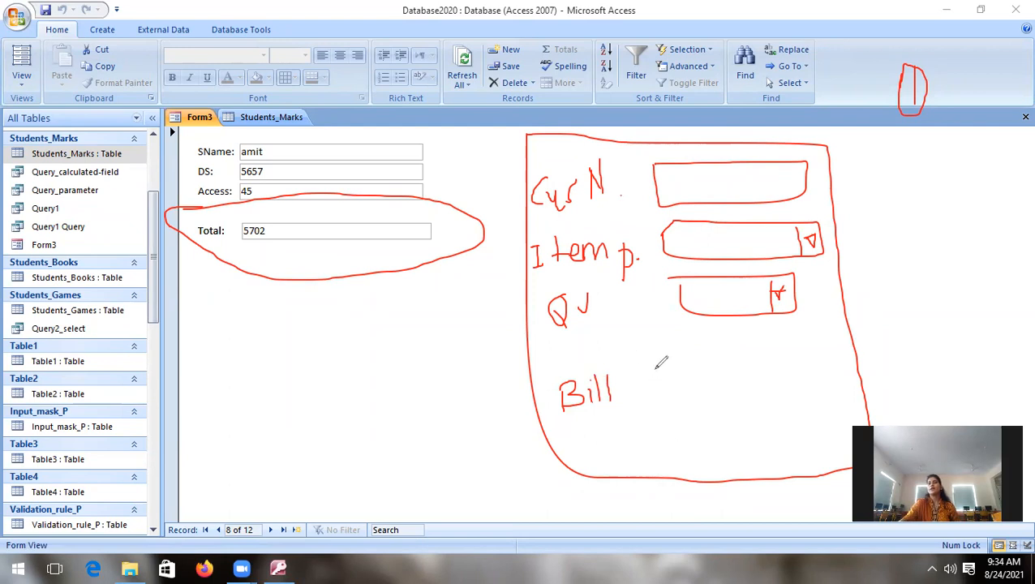
pyautogui.moveTo(675, 373)
pyautogui.mouseDown()
pyautogui.moveTo(841, 372)
pyautogui.moveTo(826, 336)
pyautogui.moveTo(684, 356)
pyautogui.mouseUp()
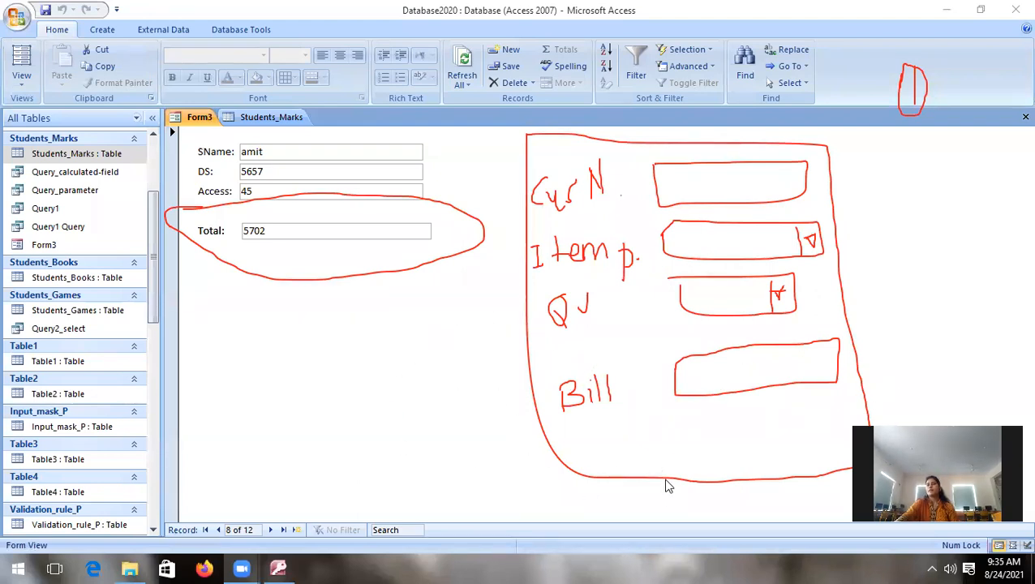
pyautogui.click(637, 354)
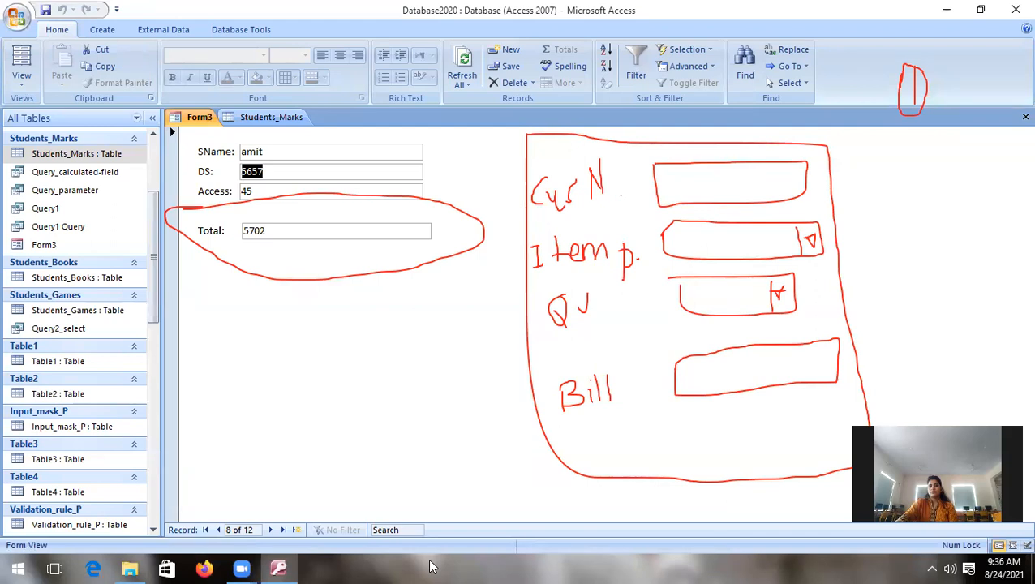
# Step: Close all open objects, including Form3 and the Students_Marks table
pyautogui.click(278, 568)
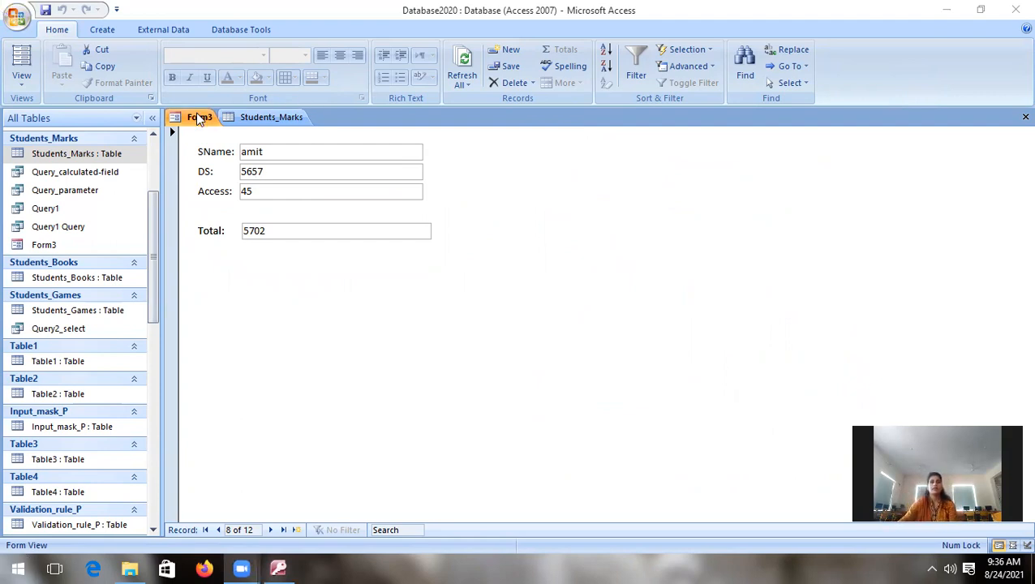
pyautogui.rightClick(265, 119)
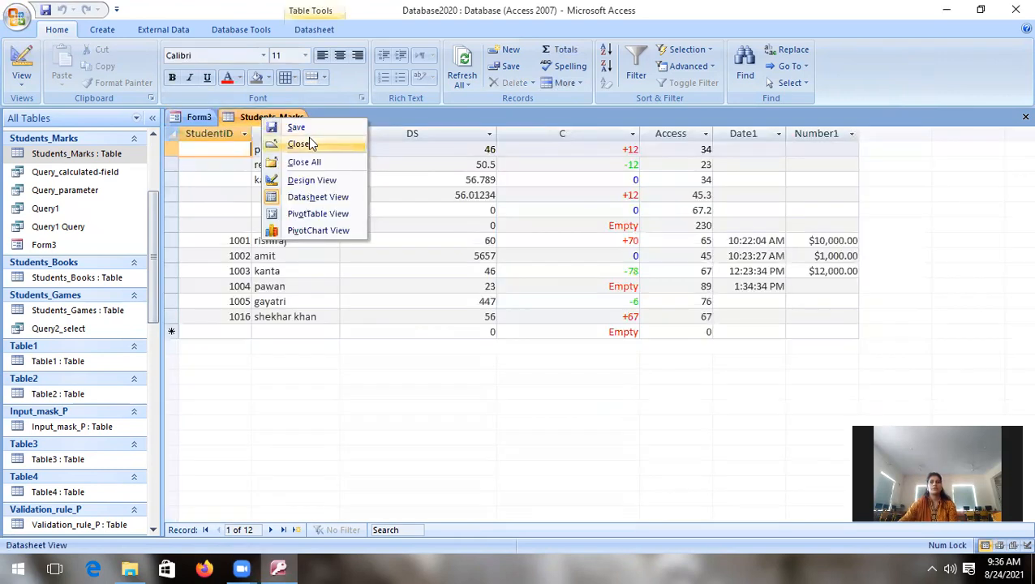
pyautogui.click(306, 162)
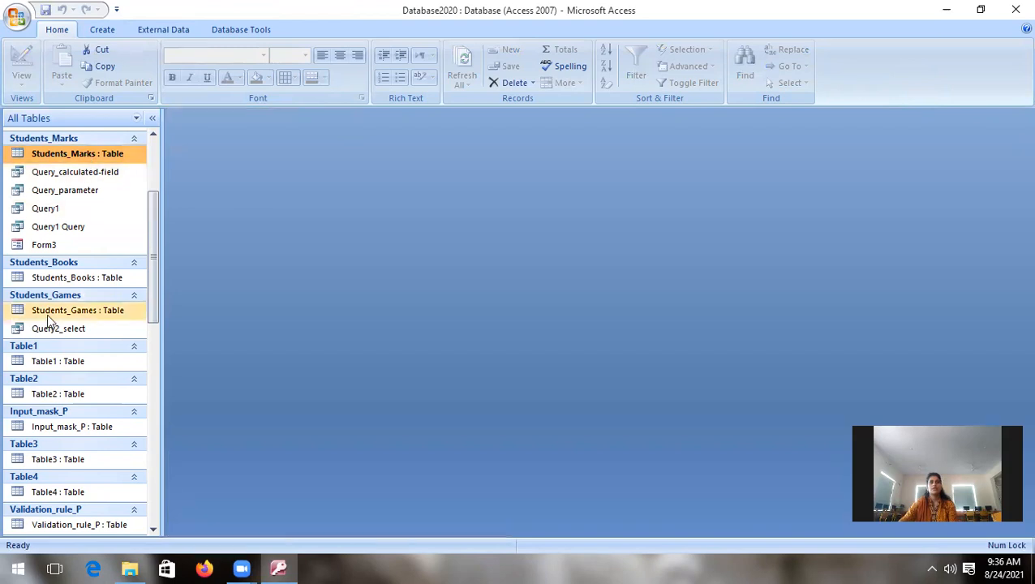
# Step: Create a simple form from the Students_Games table and keep it in Layout View
pyautogui.click(73, 312)
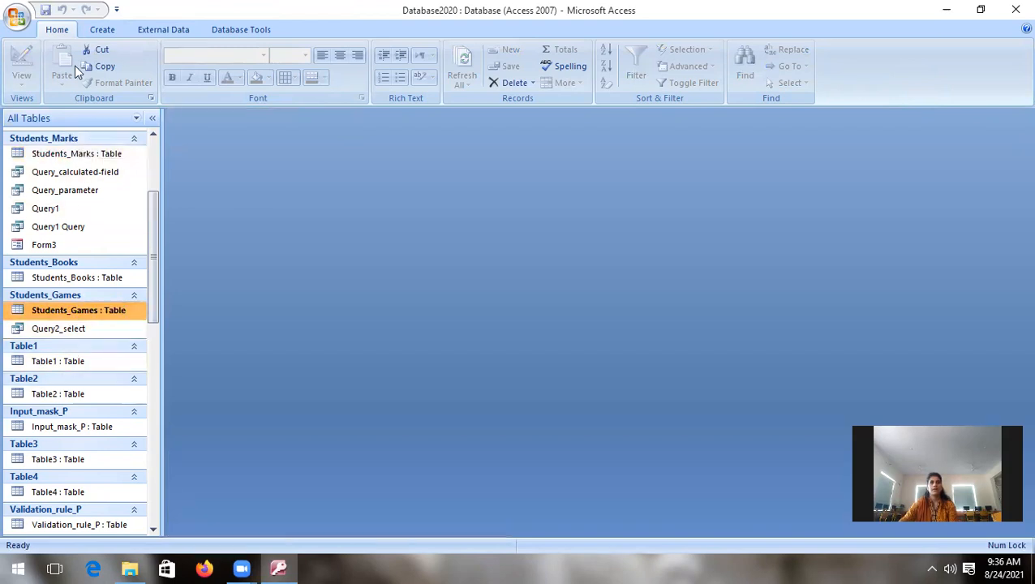
pyautogui.click(101, 29)
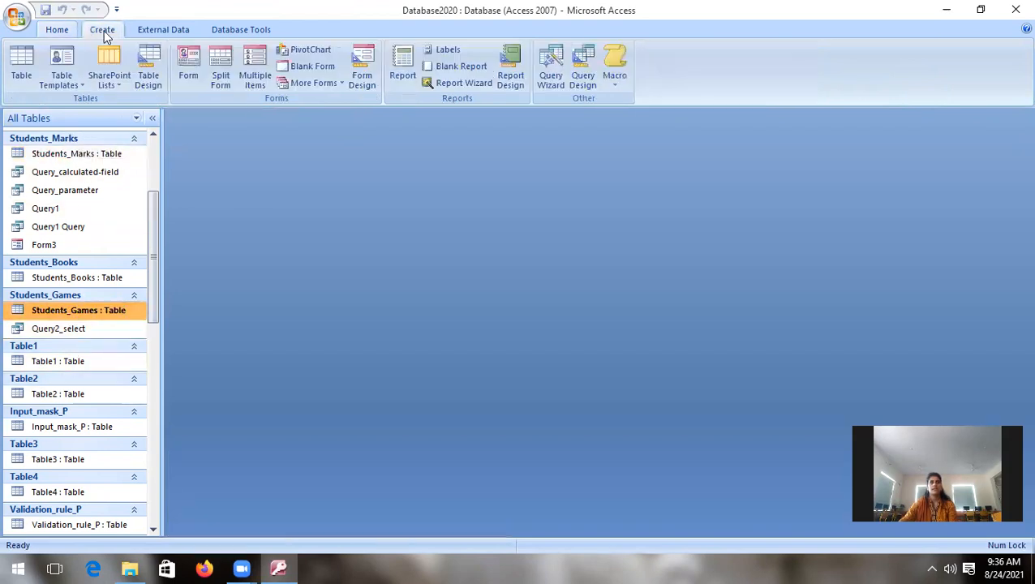
pyautogui.click(185, 81)
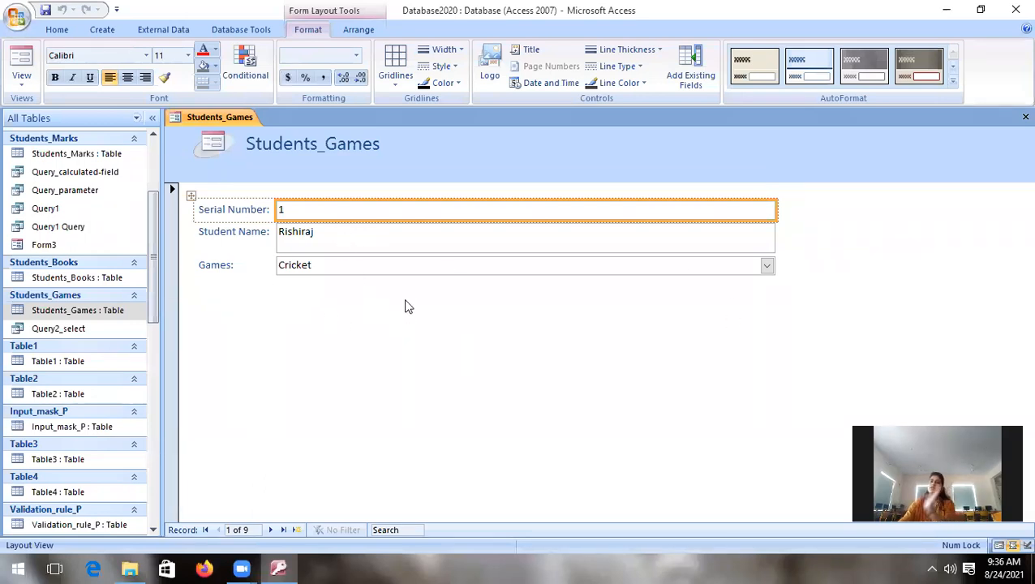
pyautogui.click(21, 77)
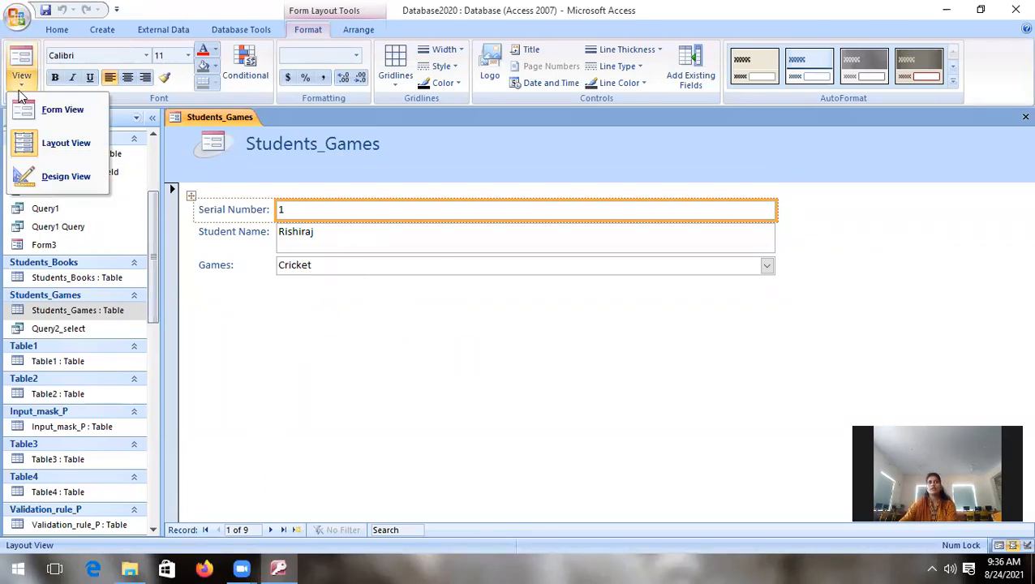
pyautogui.click(41, 143)
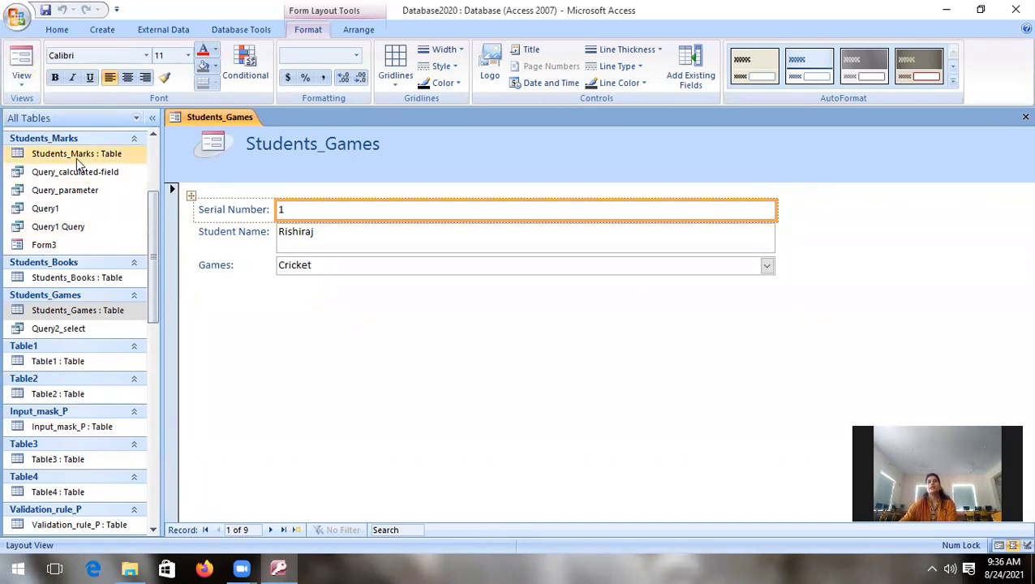
# Step: Create a split form from the Students_Games table
pyautogui.click(65, 310)
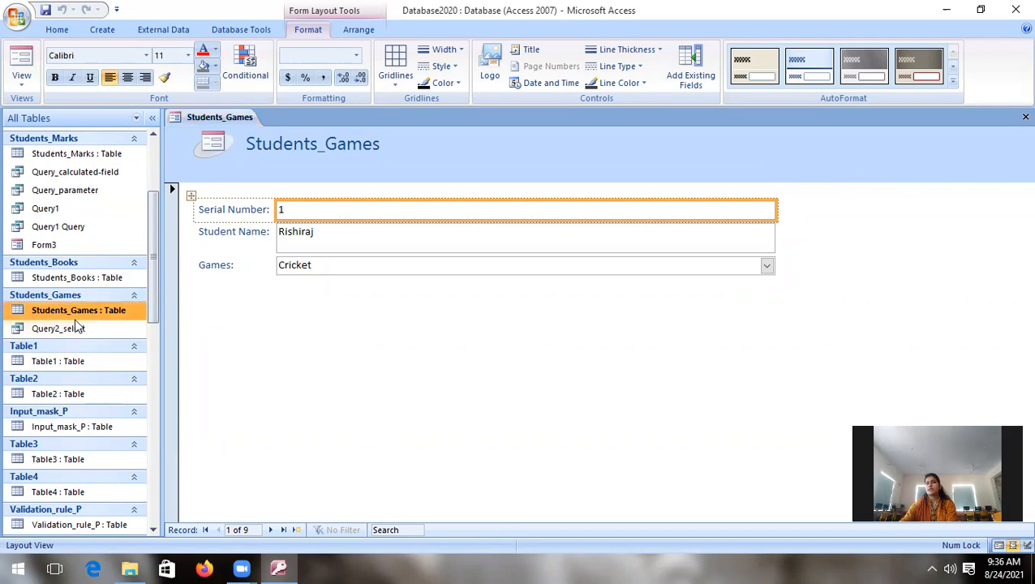
pyautogui.click(101, 30)
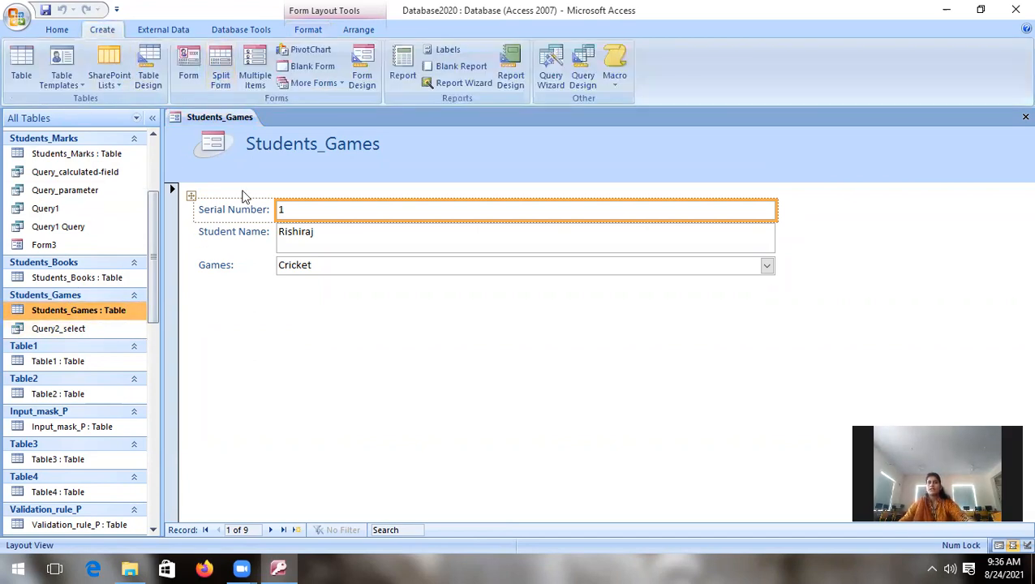
pyautogui.click(221, 79)
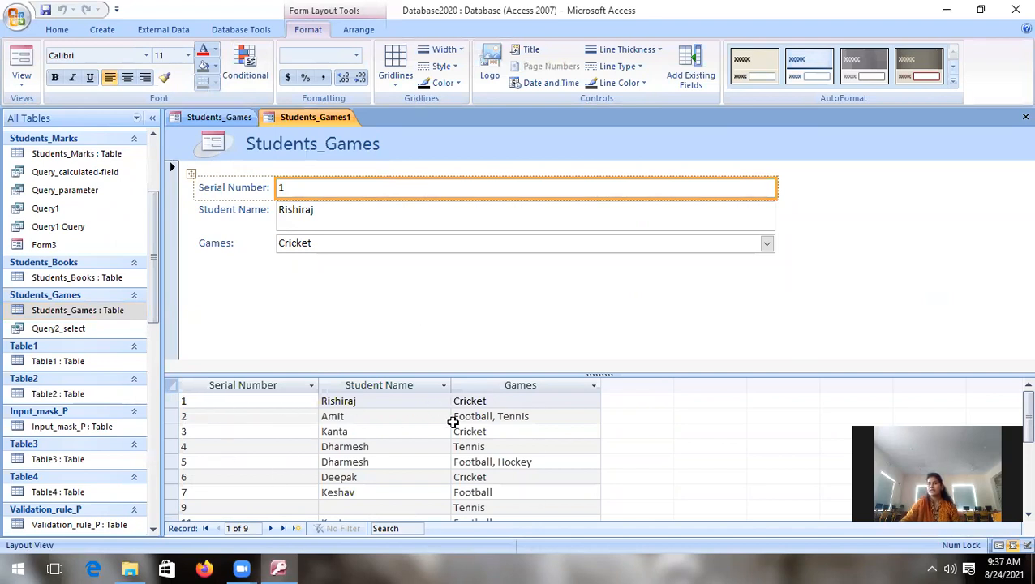
# Step: Browse the split form's records forward to serial number 7 and view the form in Form View
pyautogui.click(271, 529)
pyautogui.click(271, 528)
pyautogui.click(271, 528)
pyautogui.click(272, 528)
pyautogui.click(272, 528)
pyautogui.click(272, 529)
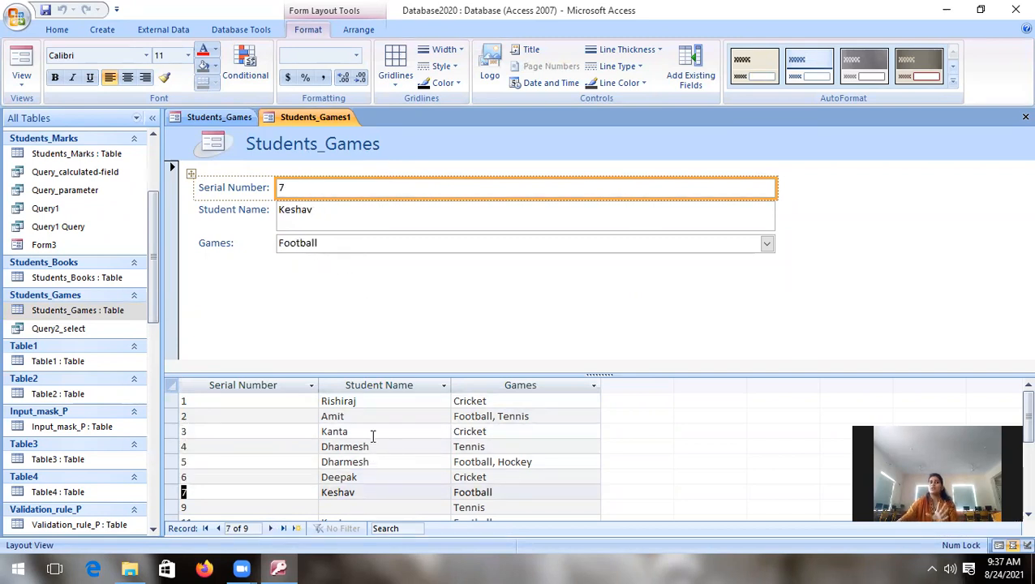
pyautogui.click(24, 85)
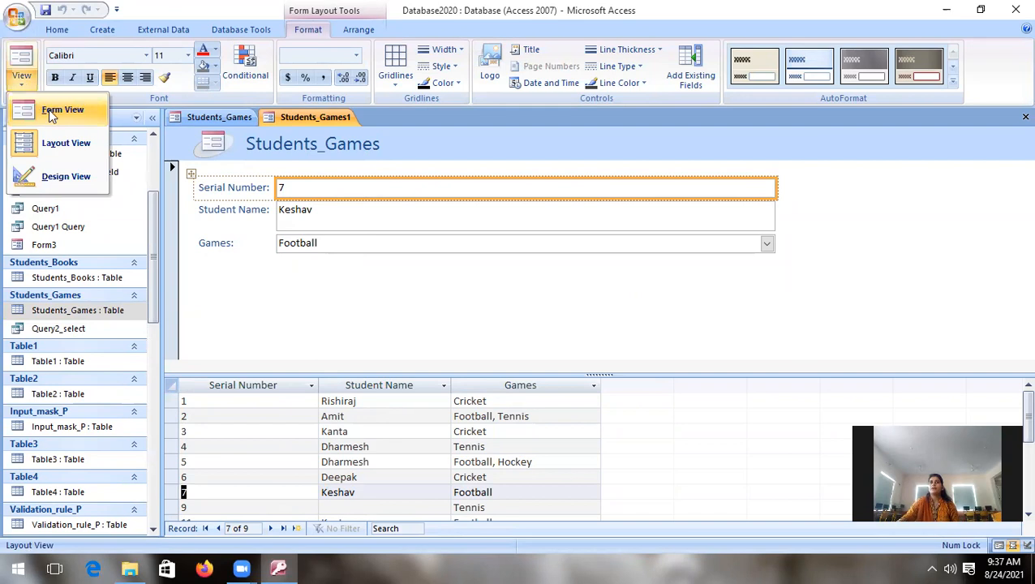
pyautogui.click(51, 111)
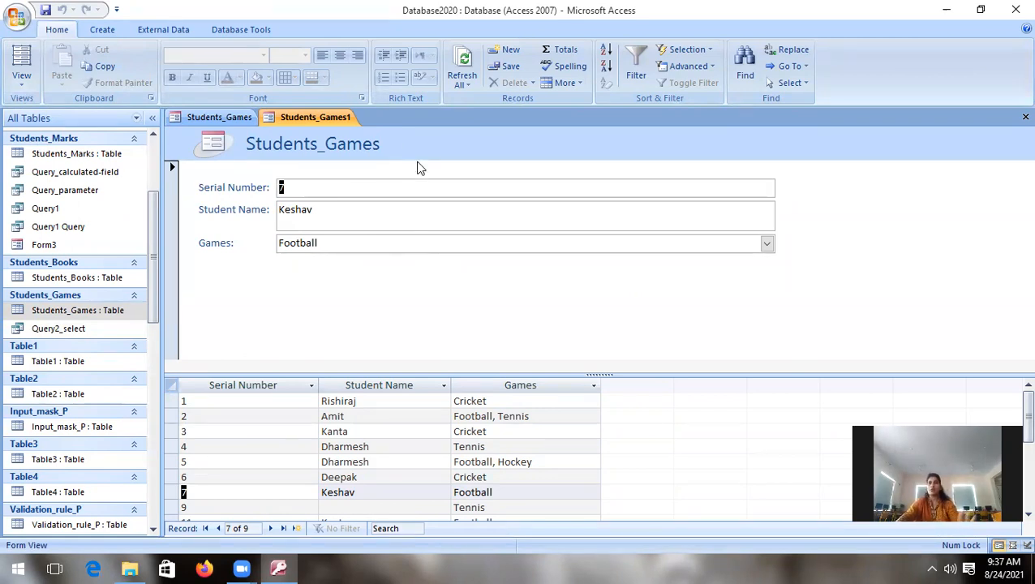
# Step: Create a multiple-items form from the Students_Games table
pyautogui.click(99, 307)
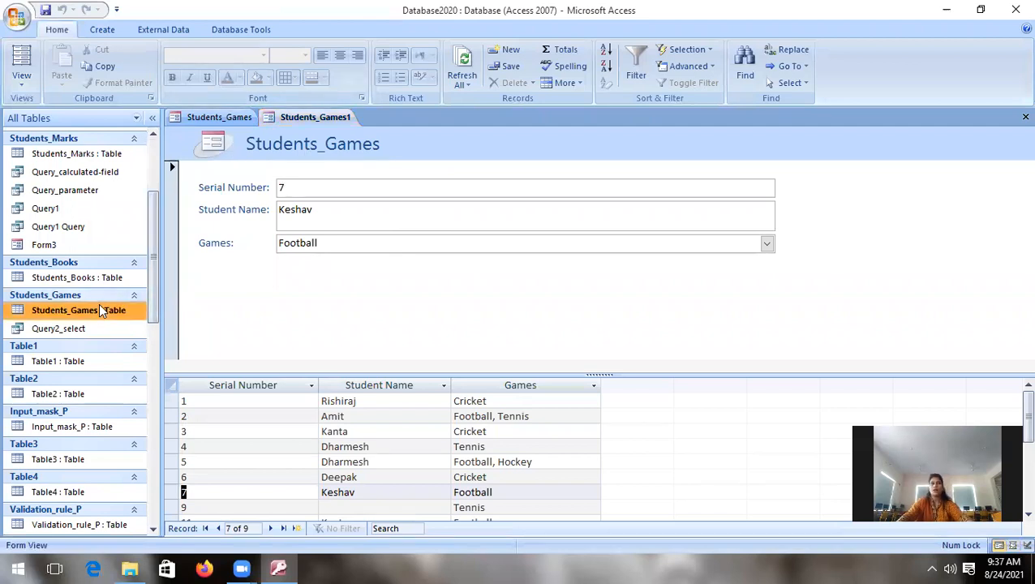
pyautogui.click(102, 30)
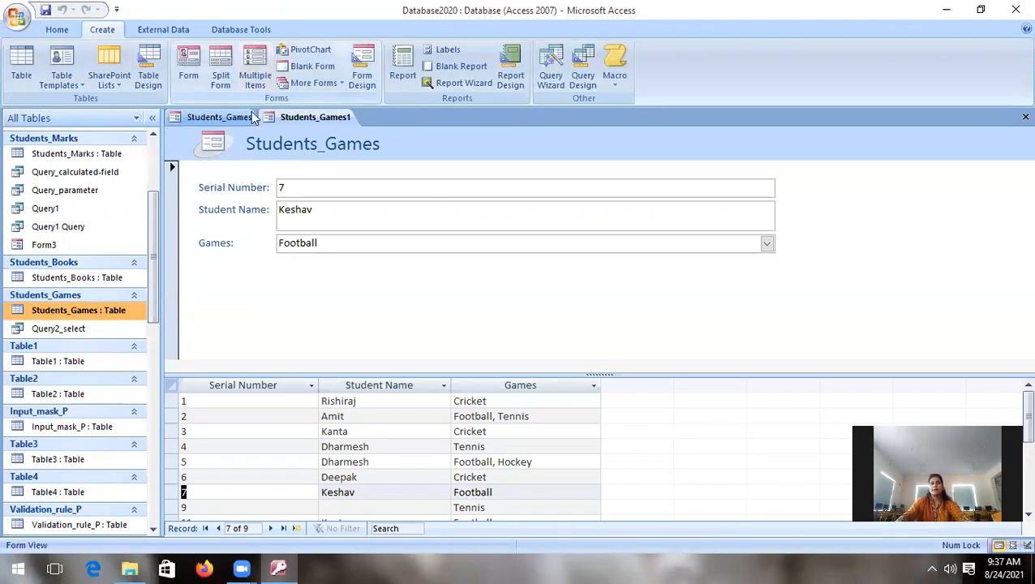
pyautogui.click(252, 81)
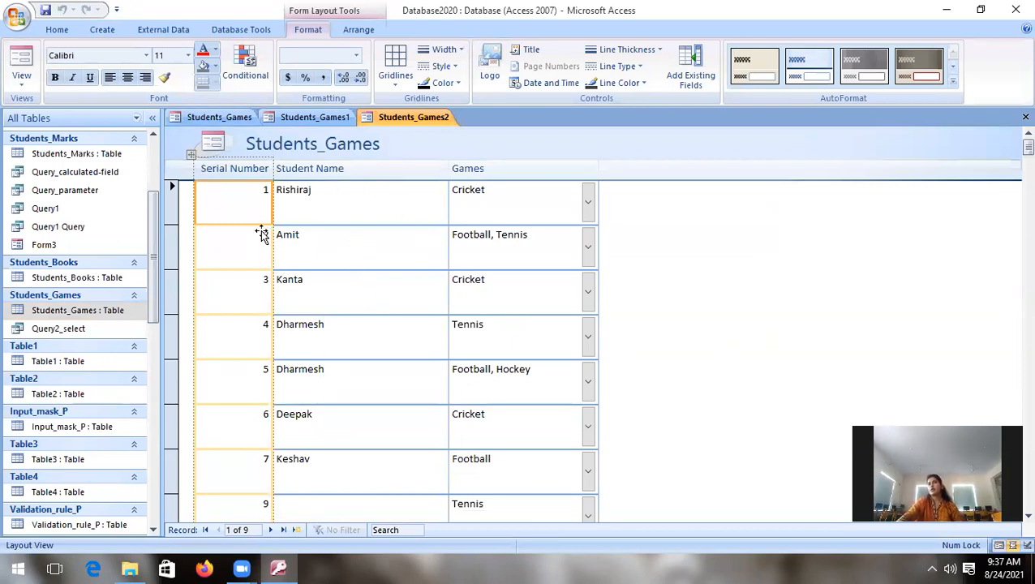
# Step: View the multiple-items form in Form View and move forward to its third record
pyautogui.click(23, 79)
pyautogui.click(45, 111)
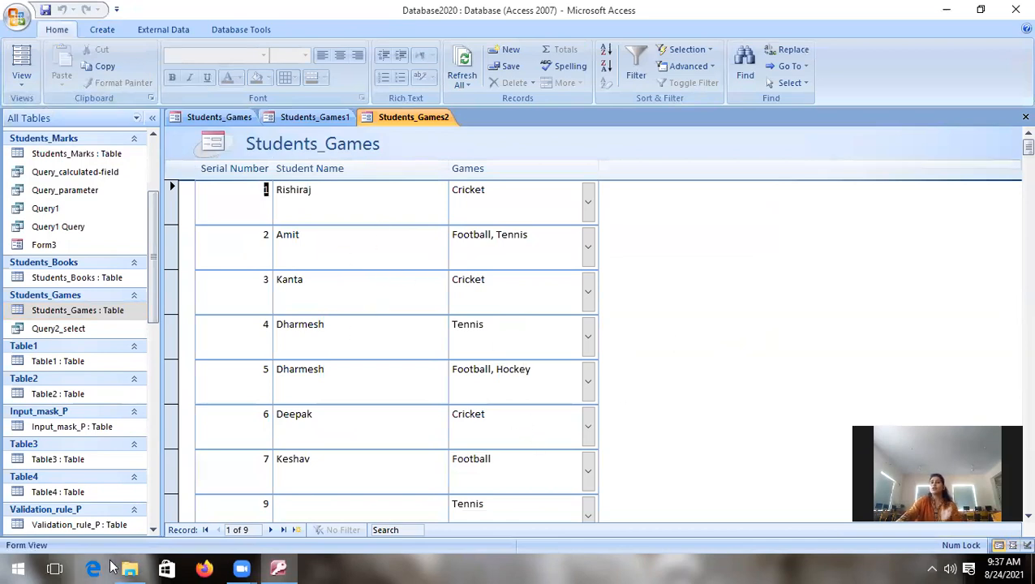
pyautogui.click(272, 530)
pyautogui.click(272, 530)
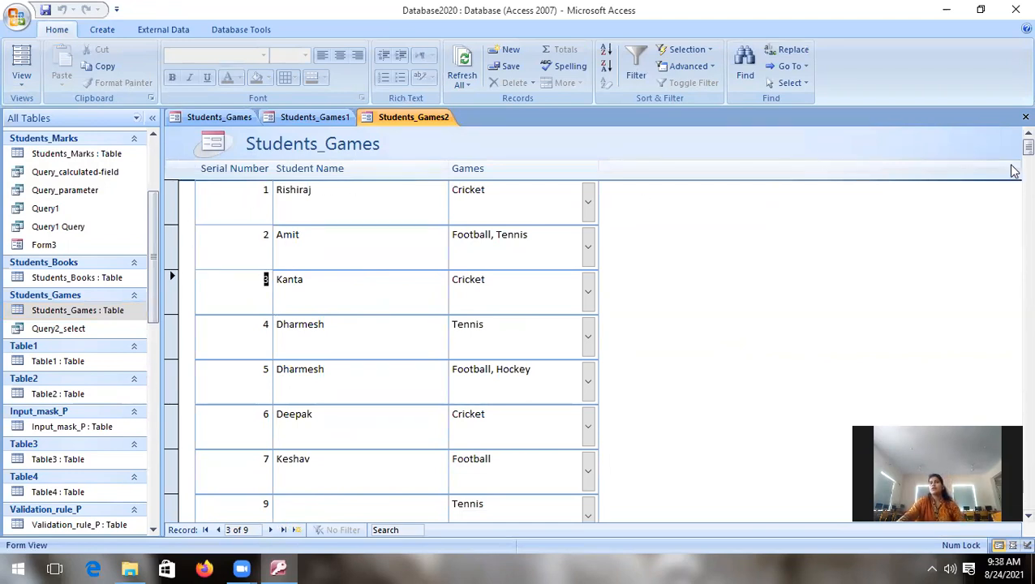
pyautogui.moveTo(1028, 147)
pyautogui.mouseDown()
pyautogui.moveTo(1014, 156)
pyautogui.moveTo(1011, 282)
pyautogui.moveTo(1012, 140)
pyautogui.mouseUp()
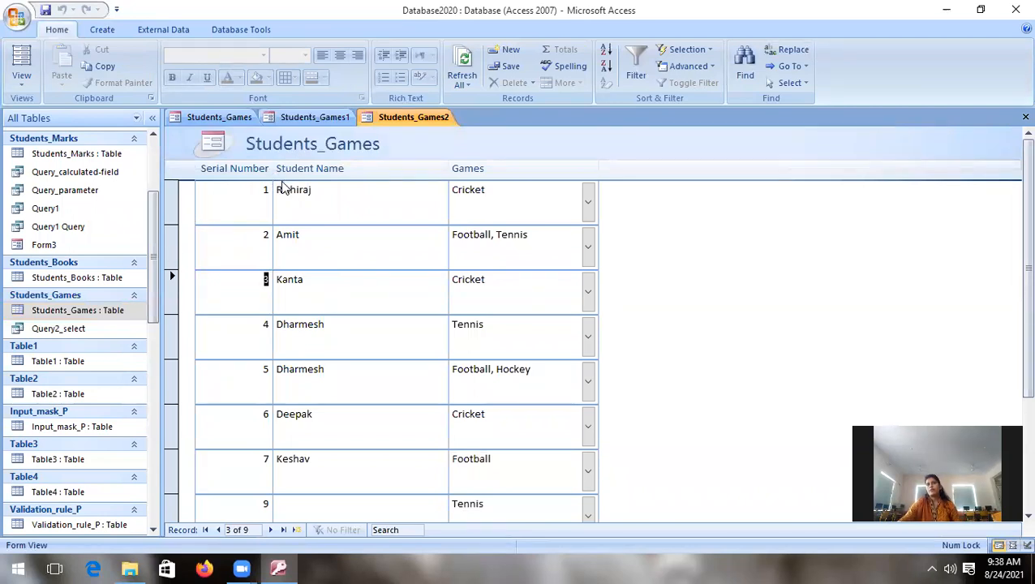
# Step: Narrow the Serial Number and Student Name columns of the multiple-items form in Layout View
pyautogui.click(29, 87)
pyautogui.click(47, 142)
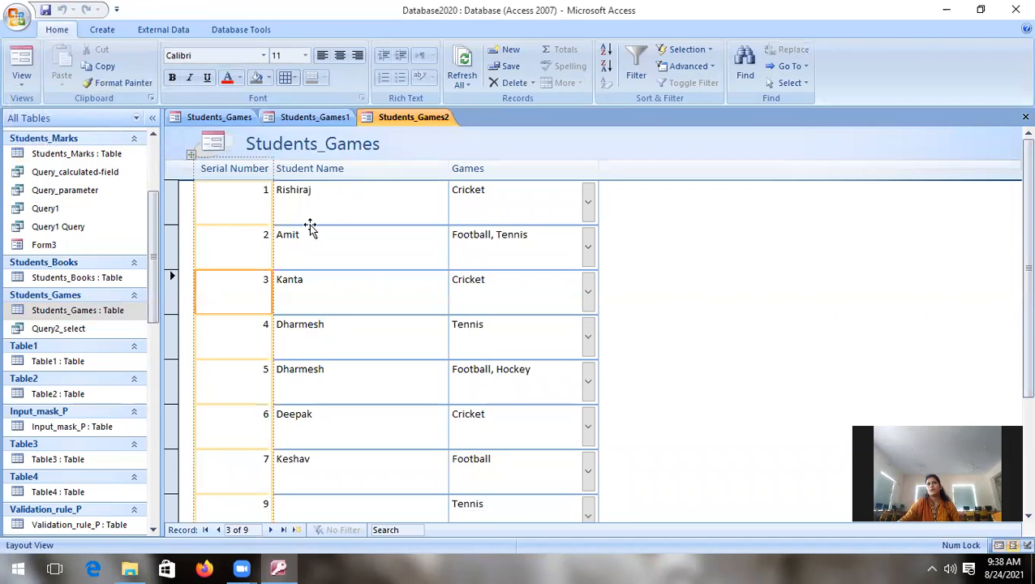
pyautogui.moveTo(273, 180); pyautogui.dragTo(240, 182)
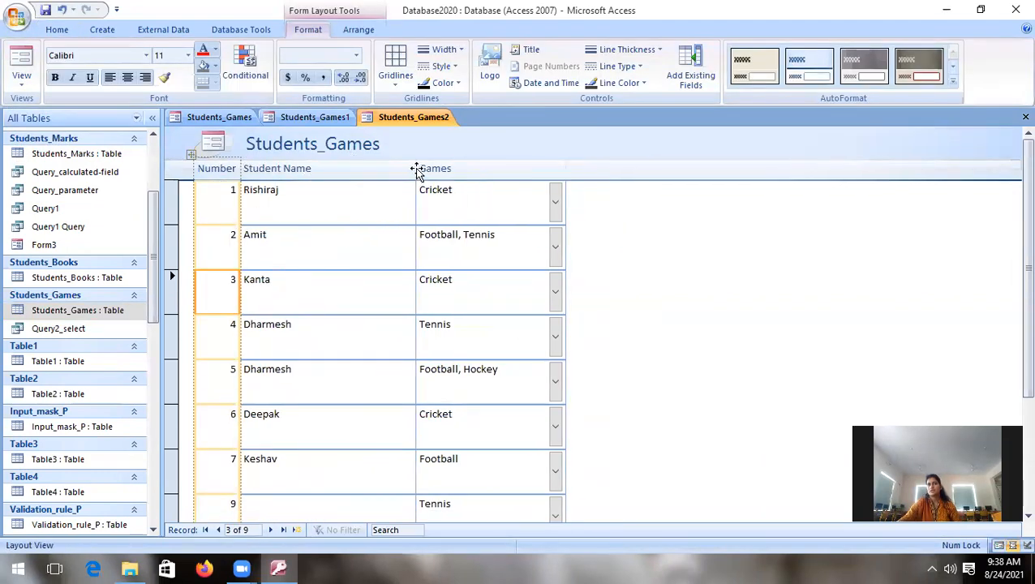
pyautogui.click(396, 212)
pyautogui.moveTo(415, 173); pyautogui.dragTo(347, 171)
pyautogui.click(309, 168)
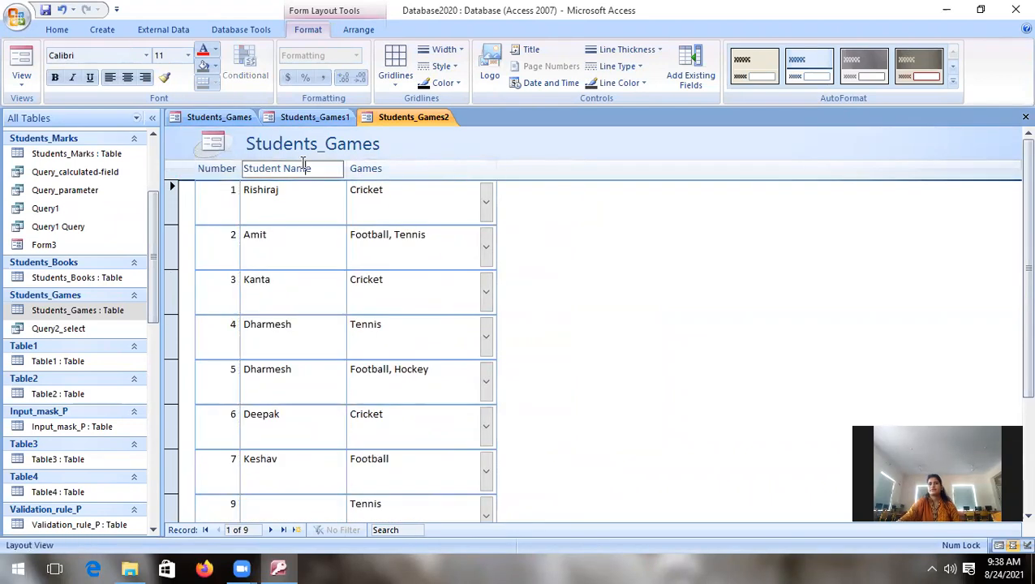
pyautogui.click(301, 162)
pyautogui.click(315, 307)
pyautogui.click(321, 356)
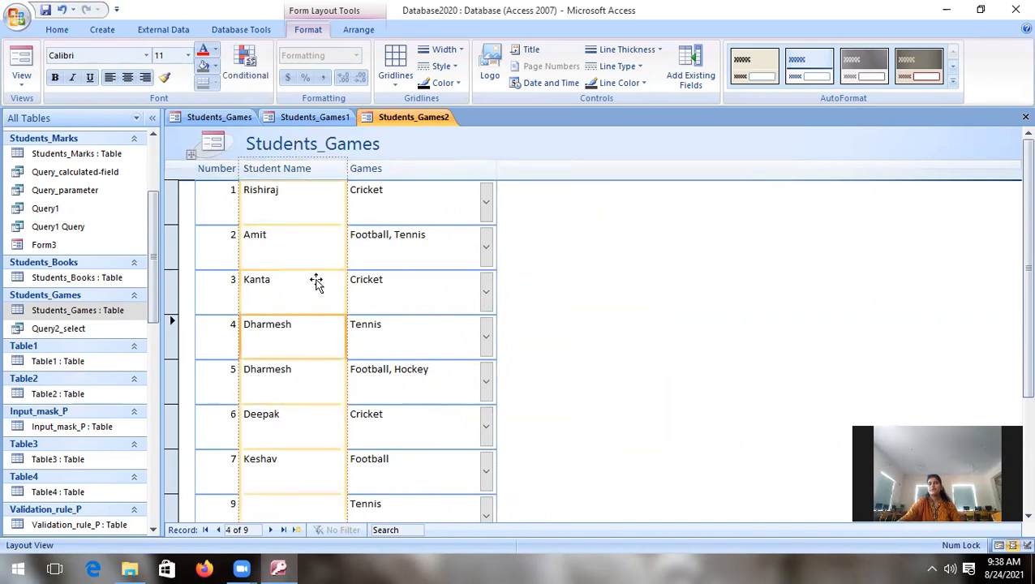
pyautogui.click(310, 249)
pyautogui.click(304, 209)
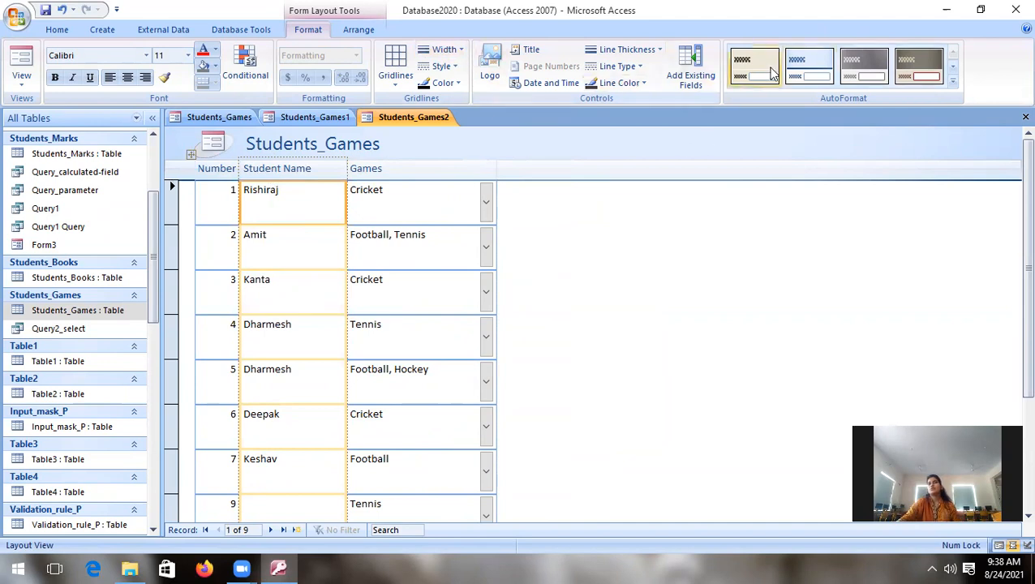
# Step: Apply the AutoFormat style with the dark blue-violet header to the multiple-items form
pyautogui.click(954, 66)
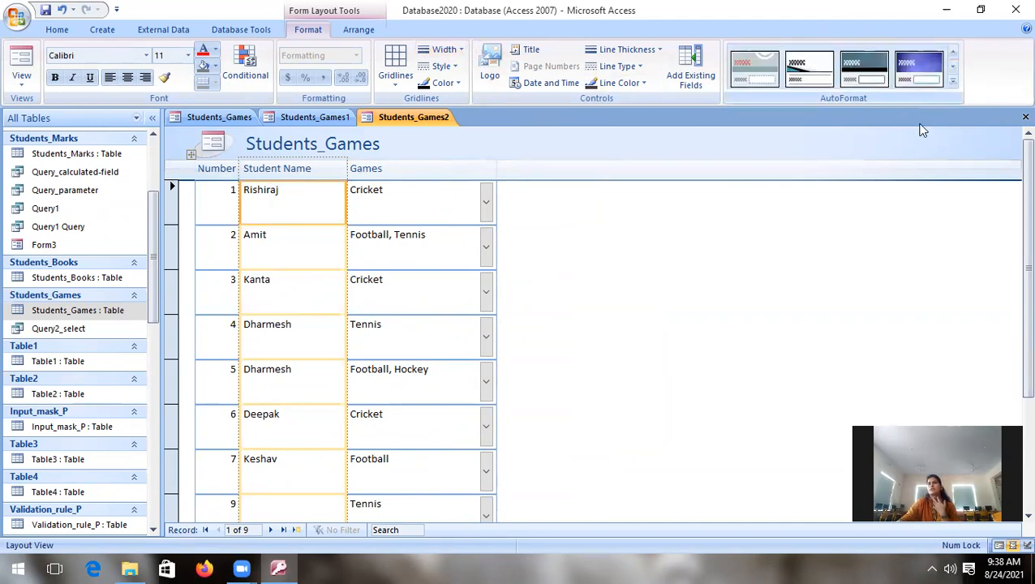
pyautogui.click(909, 71)
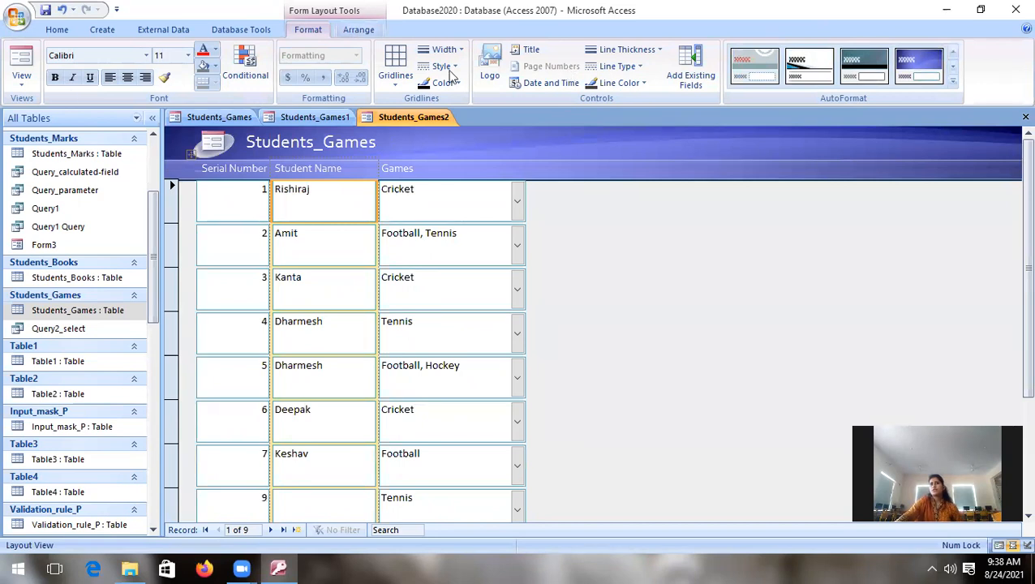
pyautogui.click(358, 29)
pyautogui.click(310, 30)
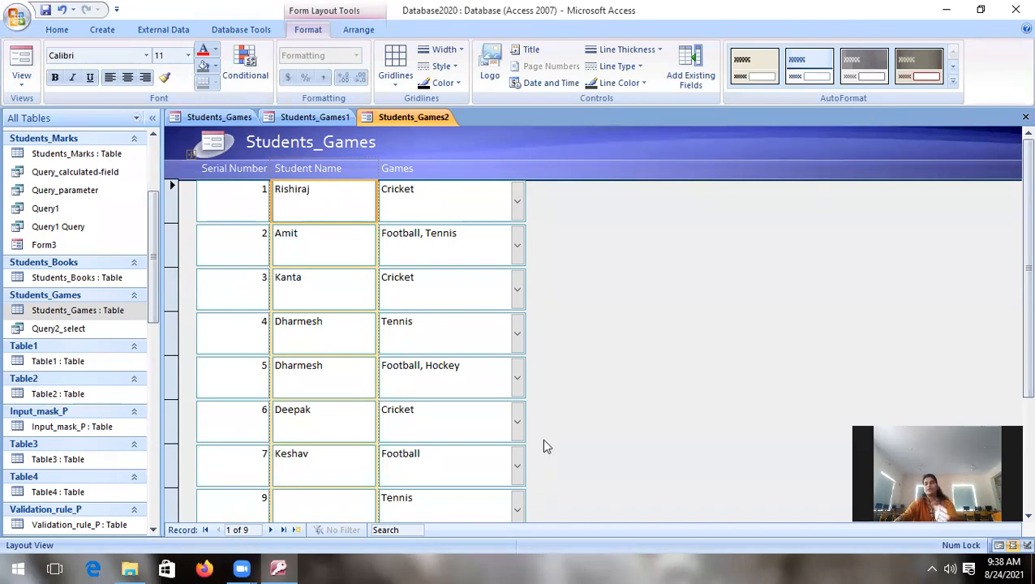
pyautogui.click(100, 31)
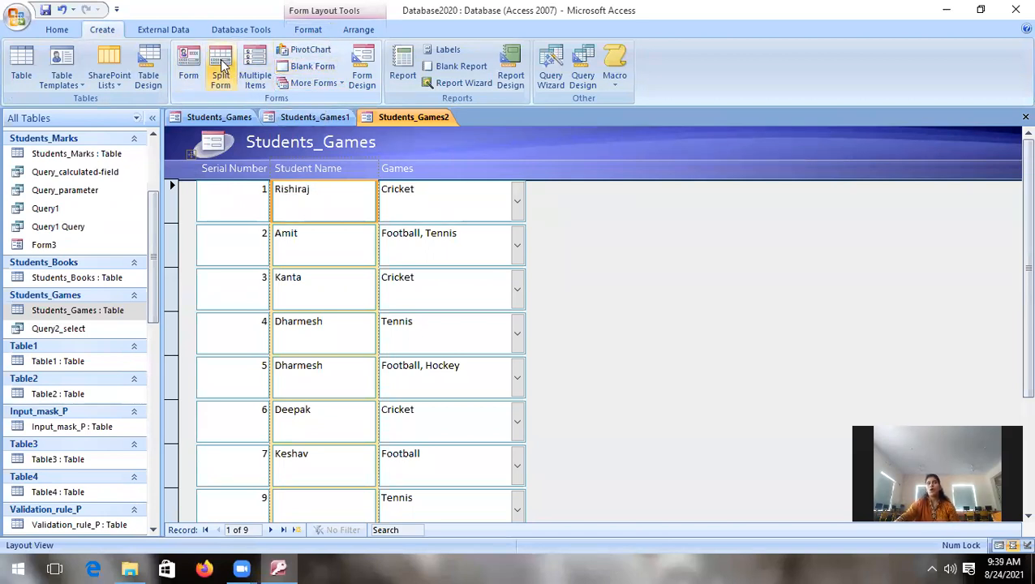
pyautogui.click(309, 82)
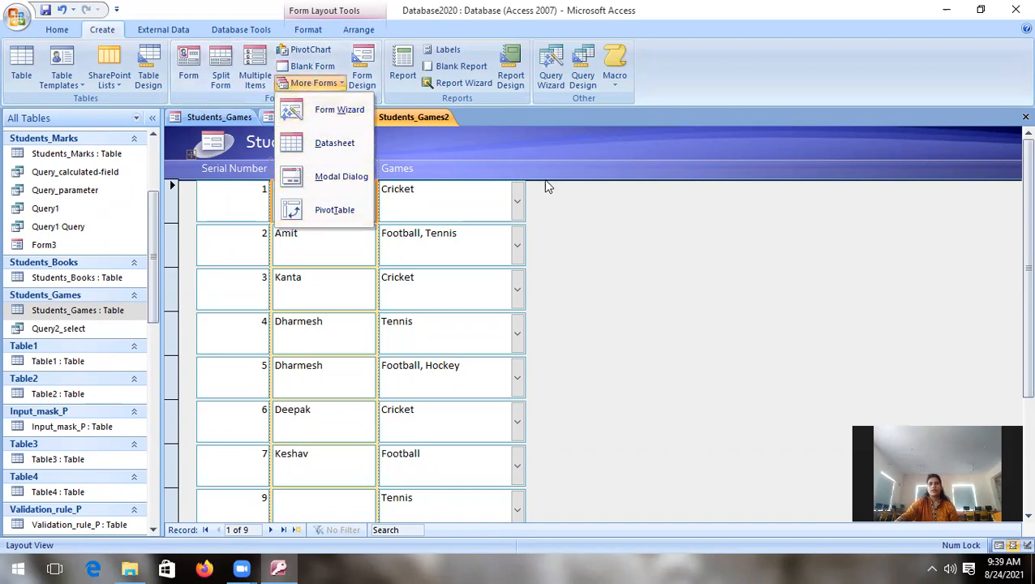
pyautogui.click(643, 279)
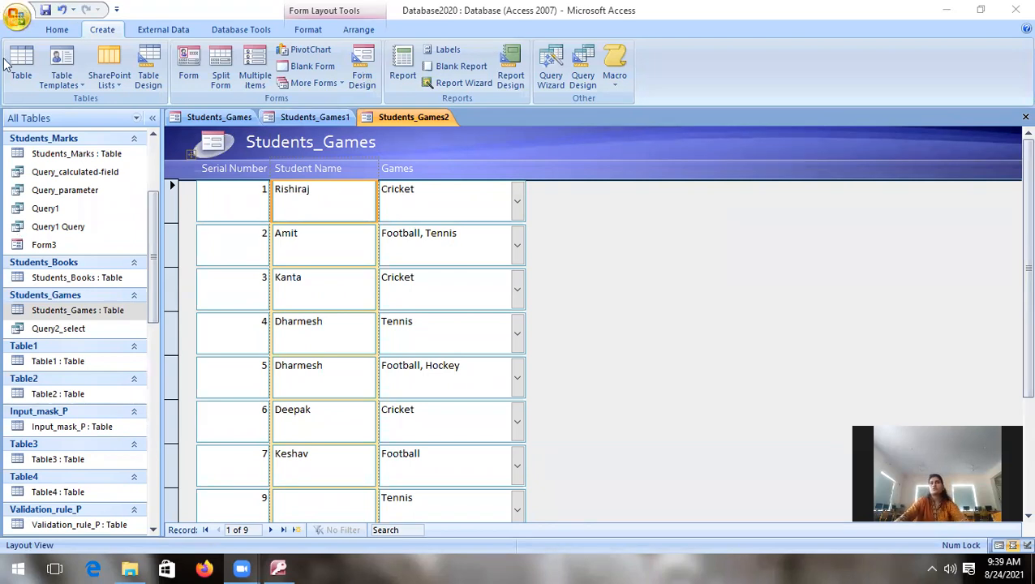
# Step: Create a new form with Form Design, preview it in Form View and return it to Design View
pyautogui.click(74, 312)
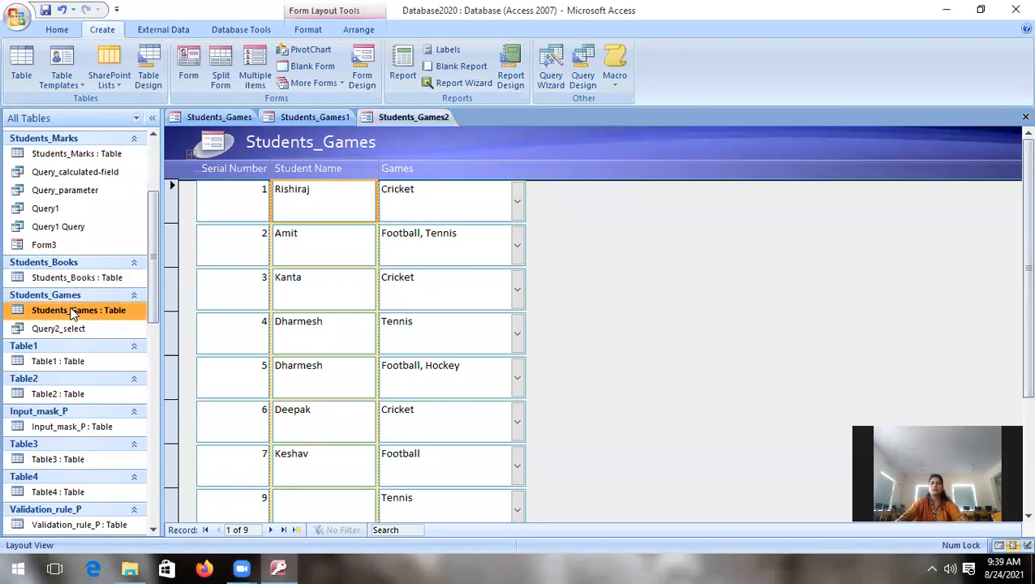
pyautogui.click(362, 75)
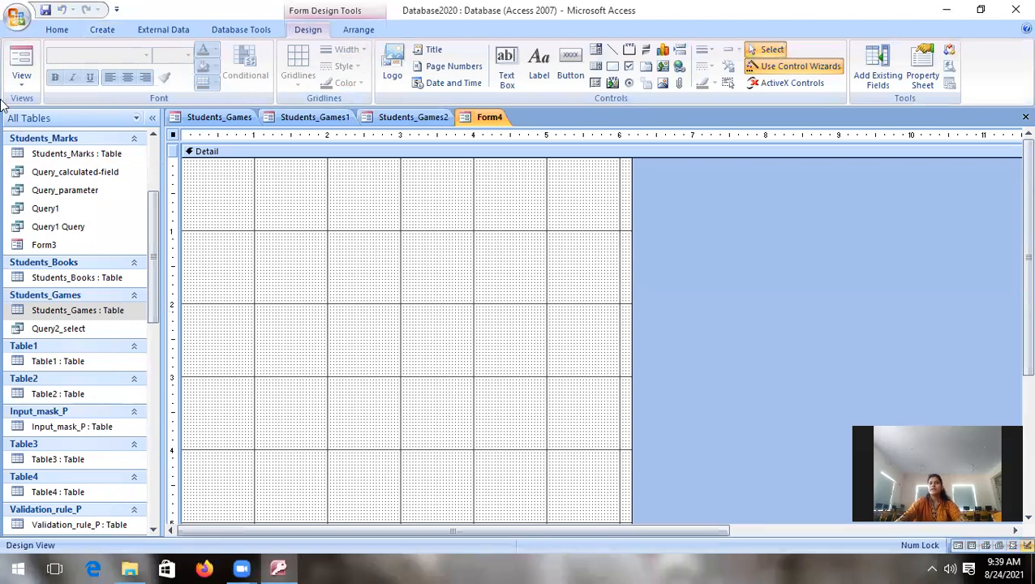
pyautogui.click(22, 80)
pyautogui.click(60, 108)
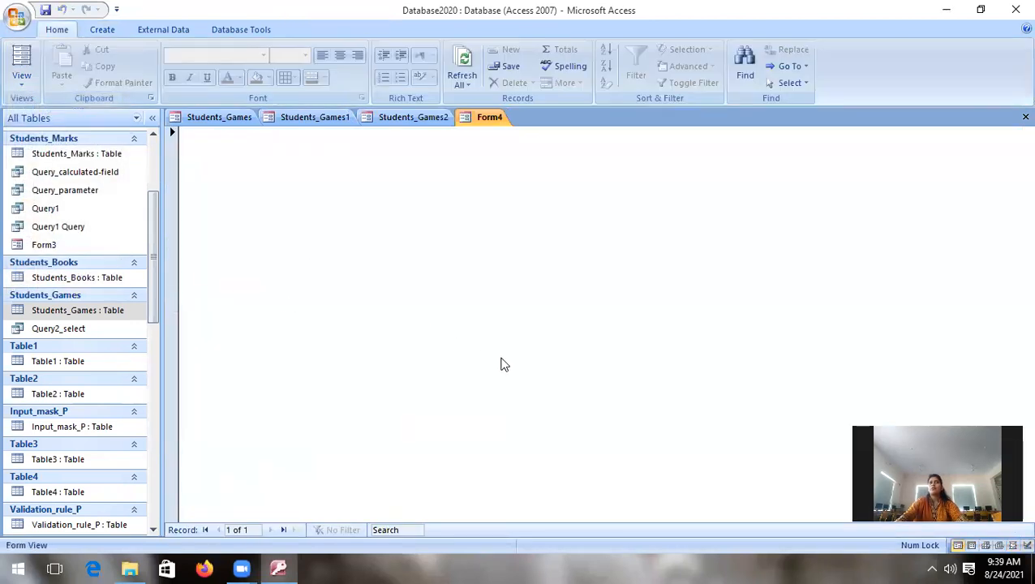
pyautogui.click(27, 81)
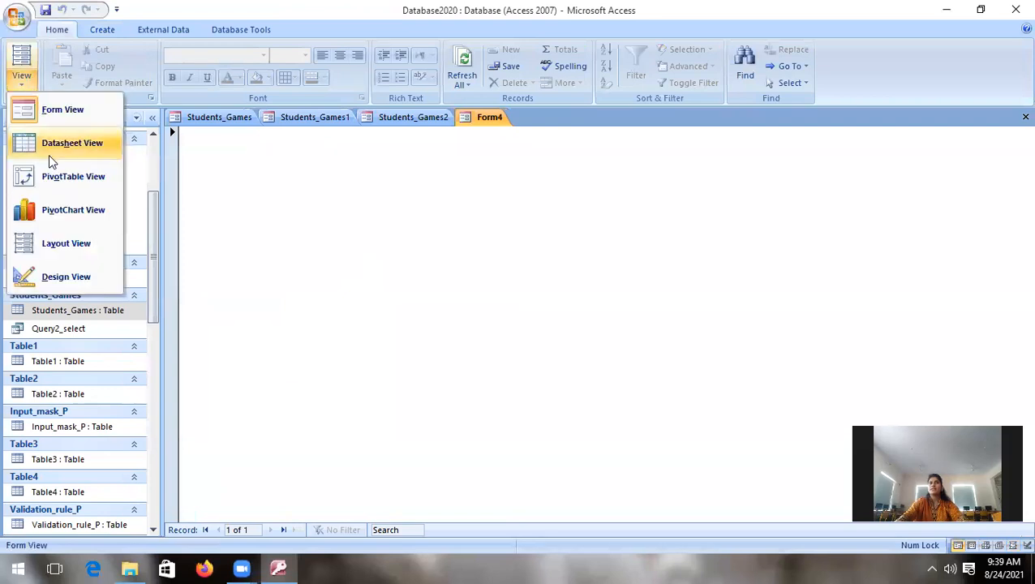
pyautogui.click(69, 272)
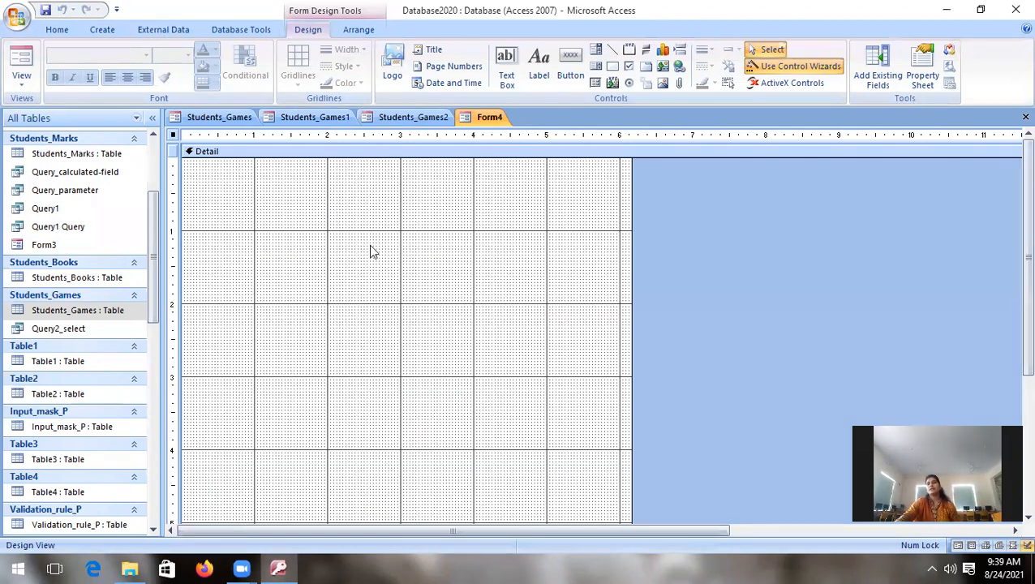
# Step: Create another new form using Blank Form
pyautogui.click(91, 31)
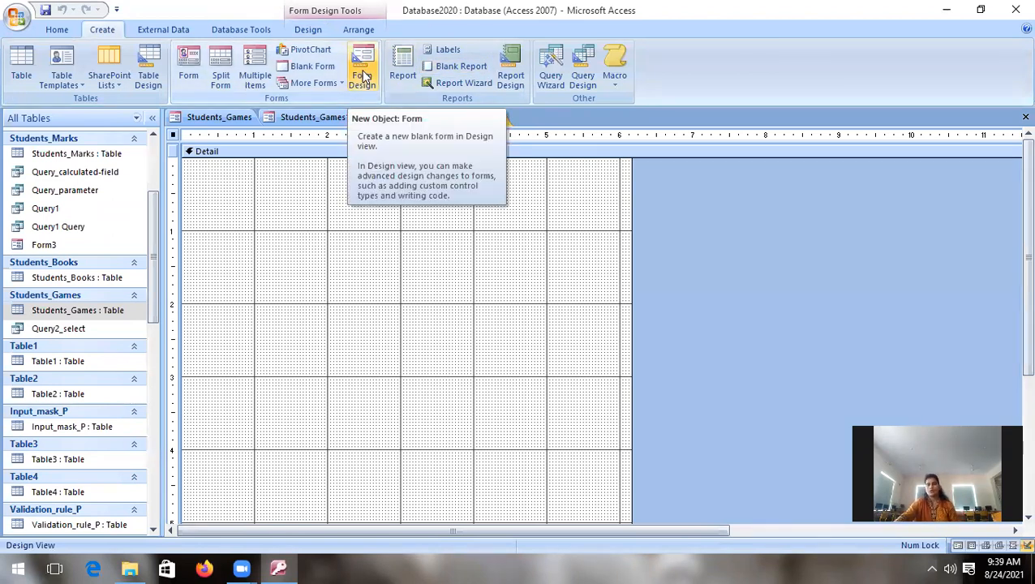
pyautogui.click(311, 66)
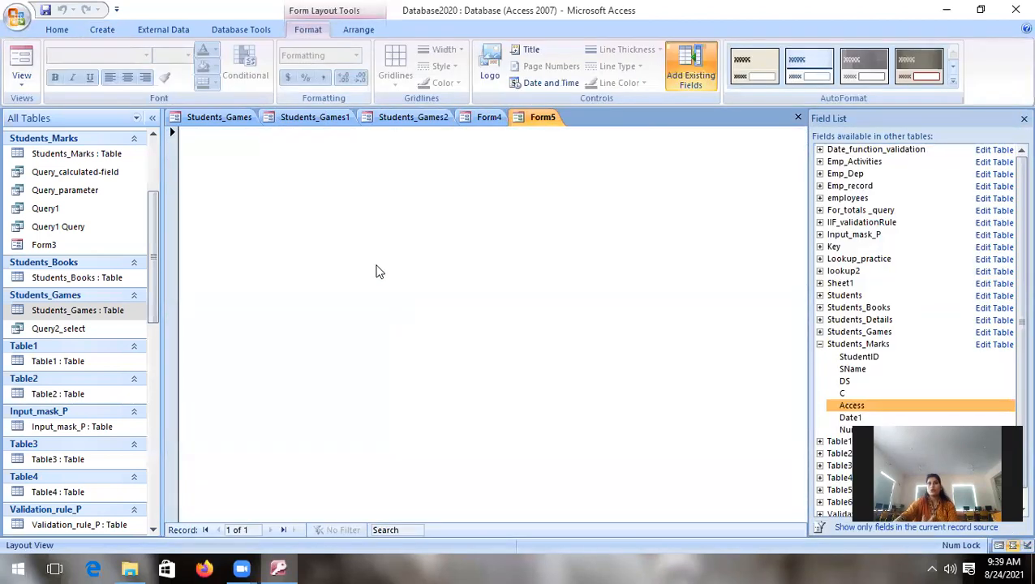
pyautogui.click(22, 81)
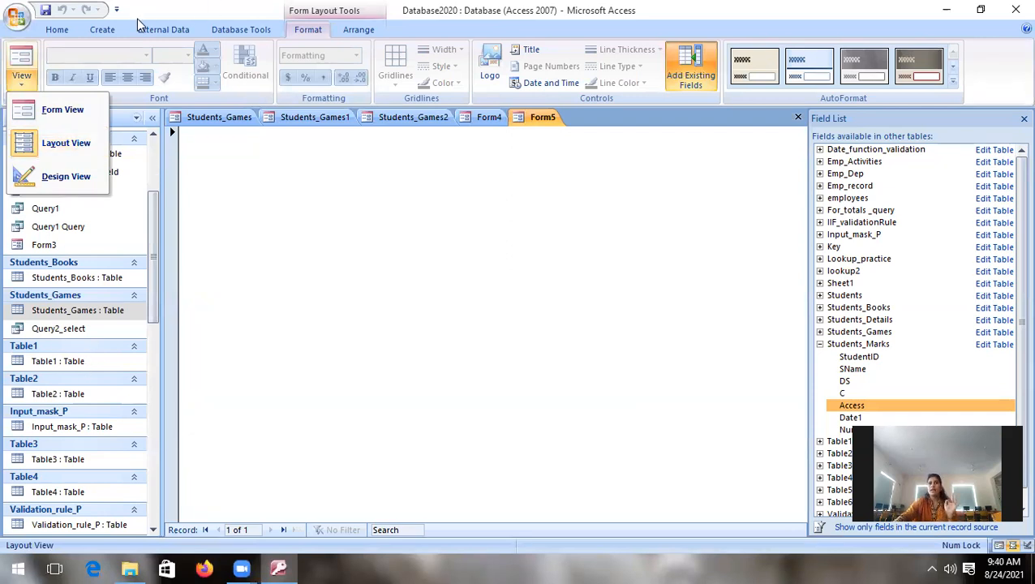
pyautogui.click(95, 29)
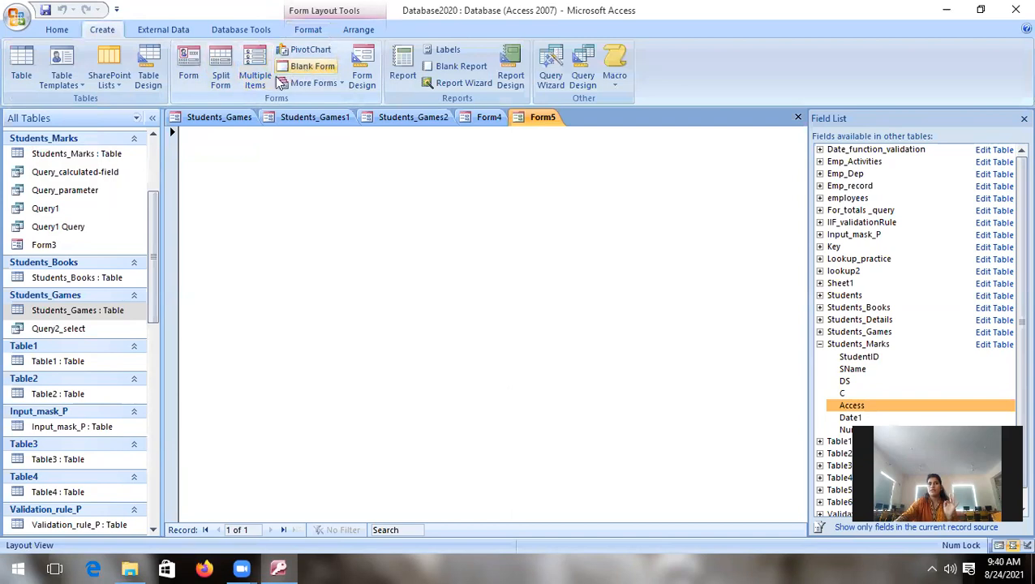